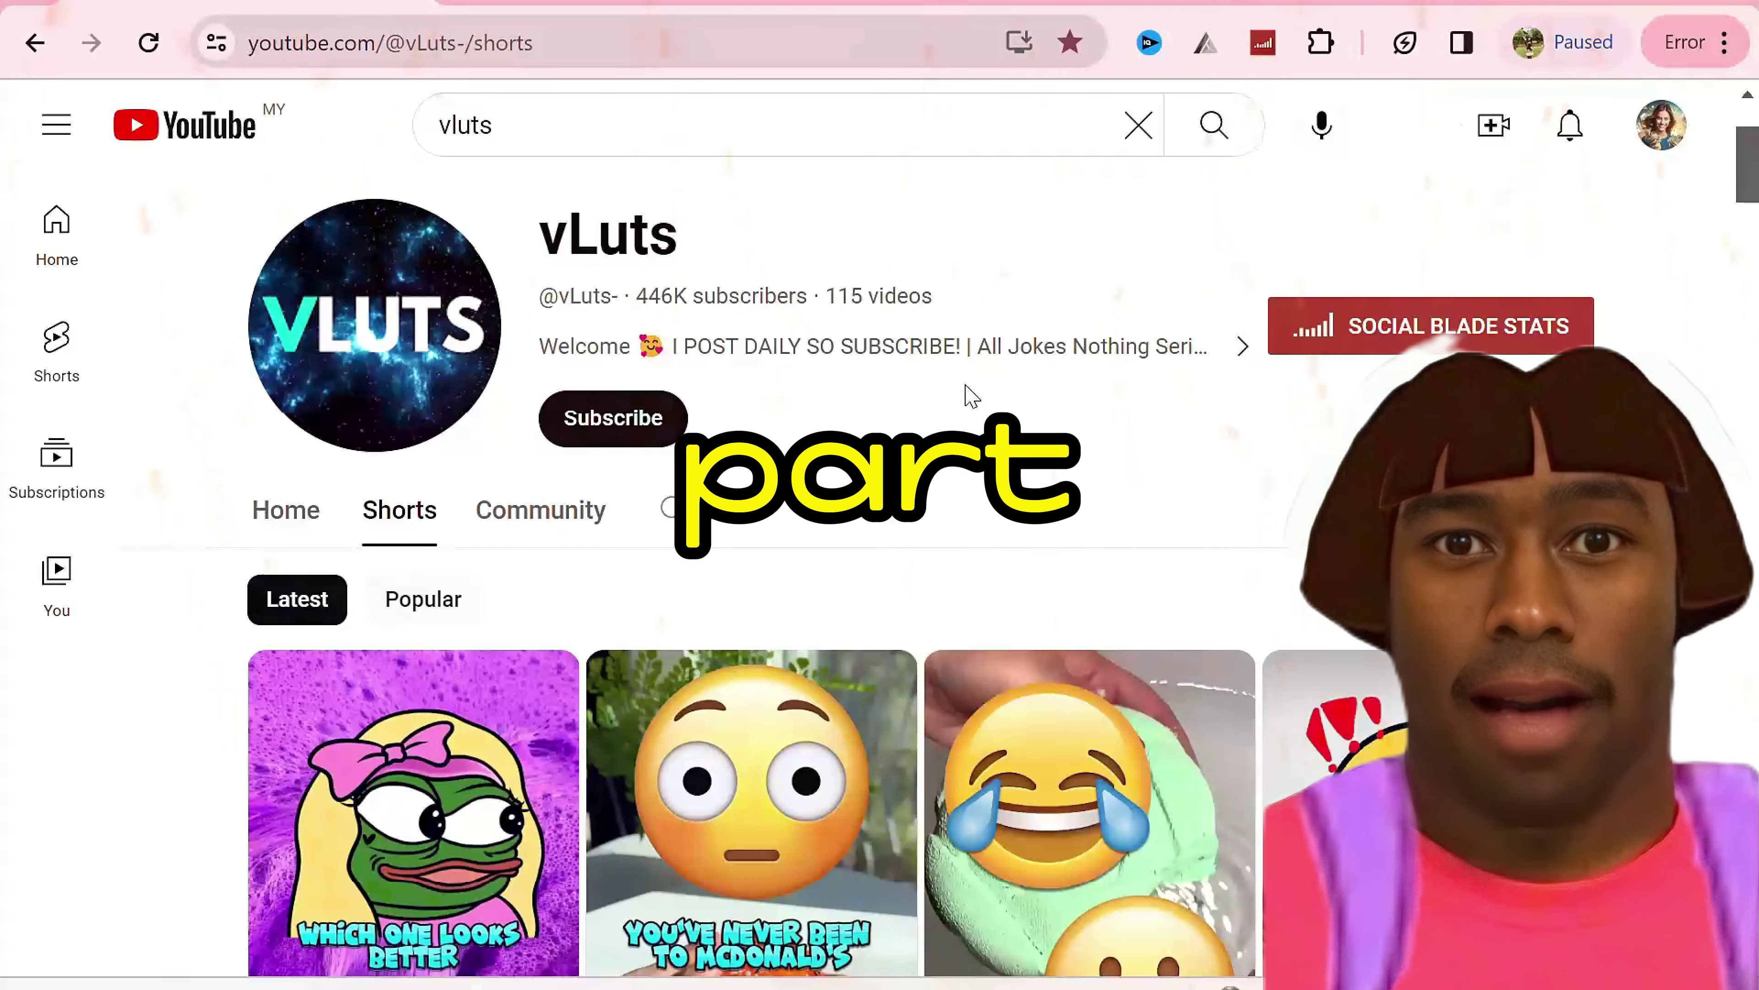
Browse the Shorts on the vLuts YouTube channel to examine the video style and view counts.
scroll(904, 380, "down", 5)
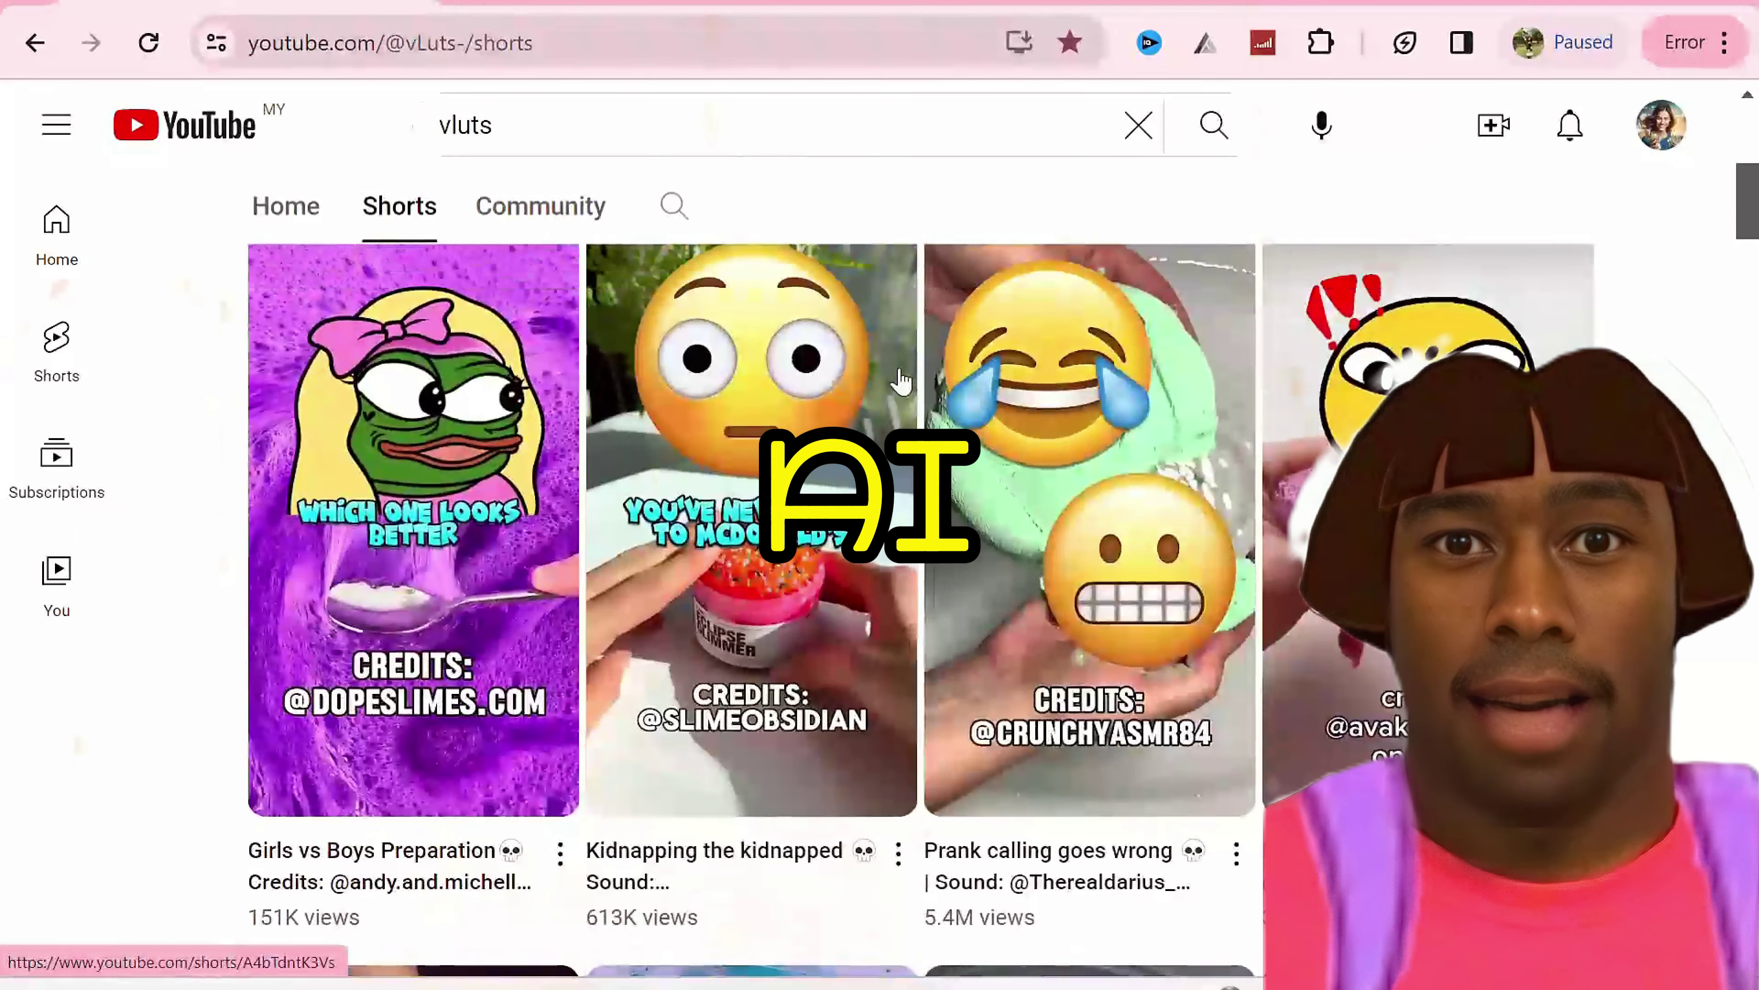
scroll(904, 380, "down", 8)
scroll(904, 380, "down", 10)
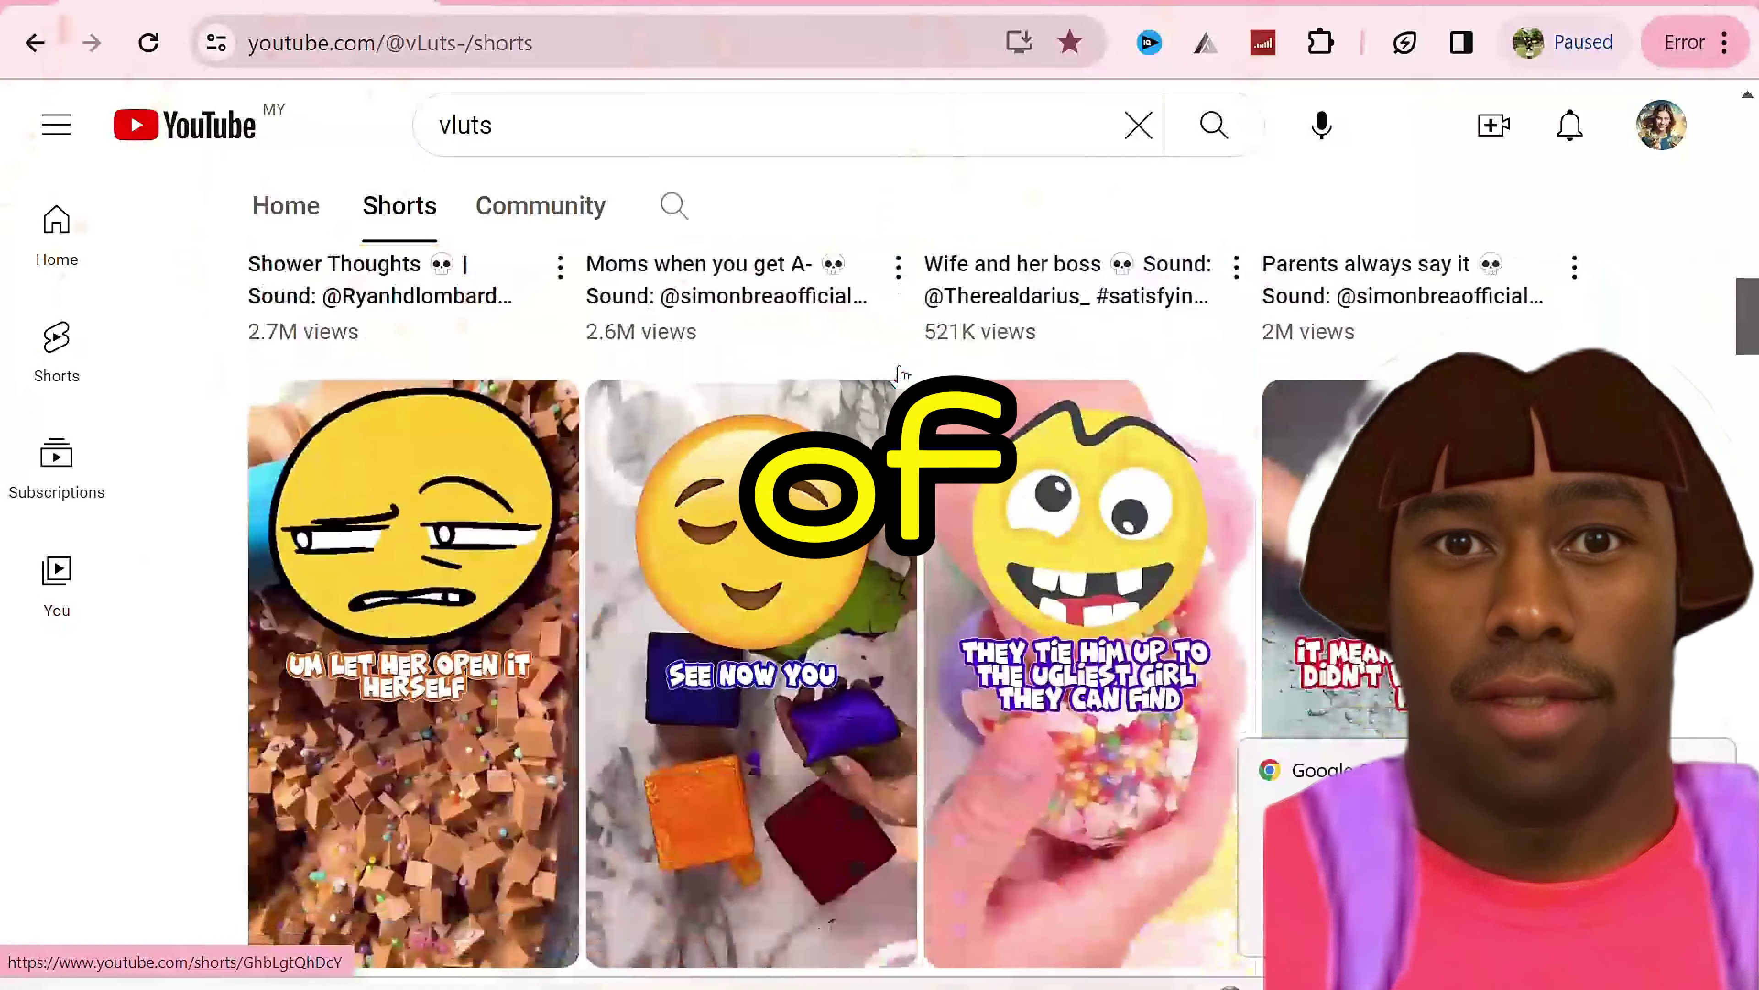
scroll(904, 380, "down", 12)
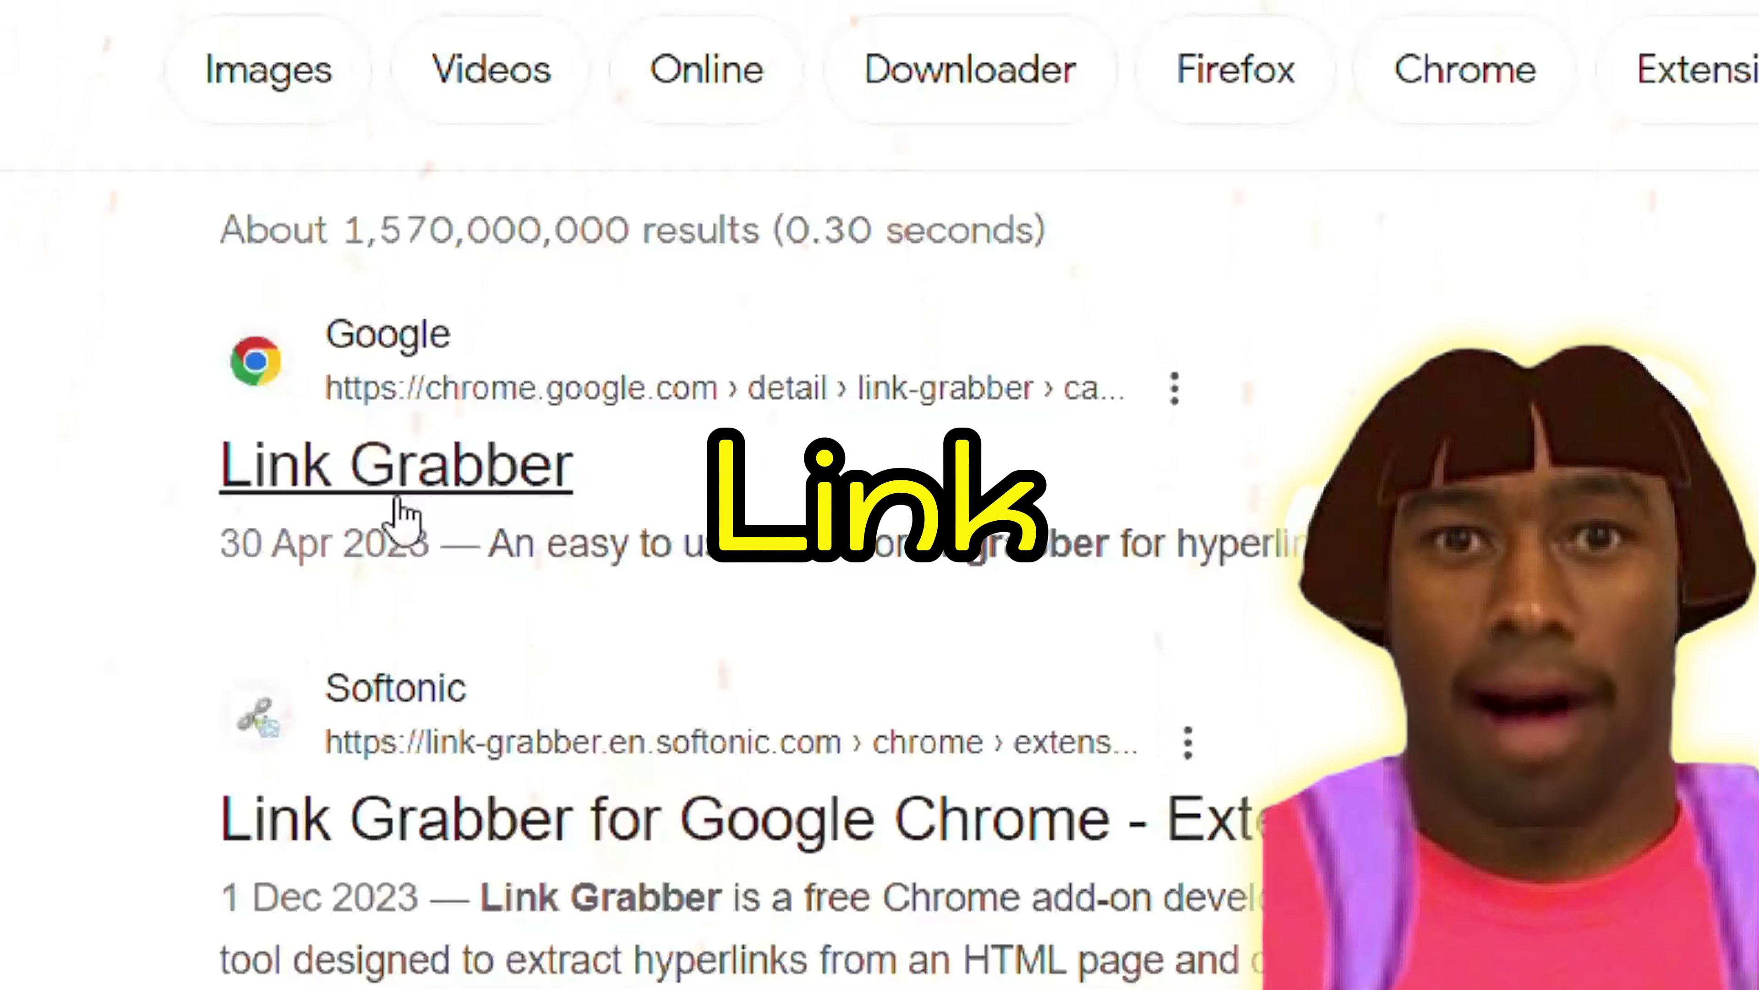
Open the Link Grabber extension from the search results and add it to Chrome.
left_click(402, 514)
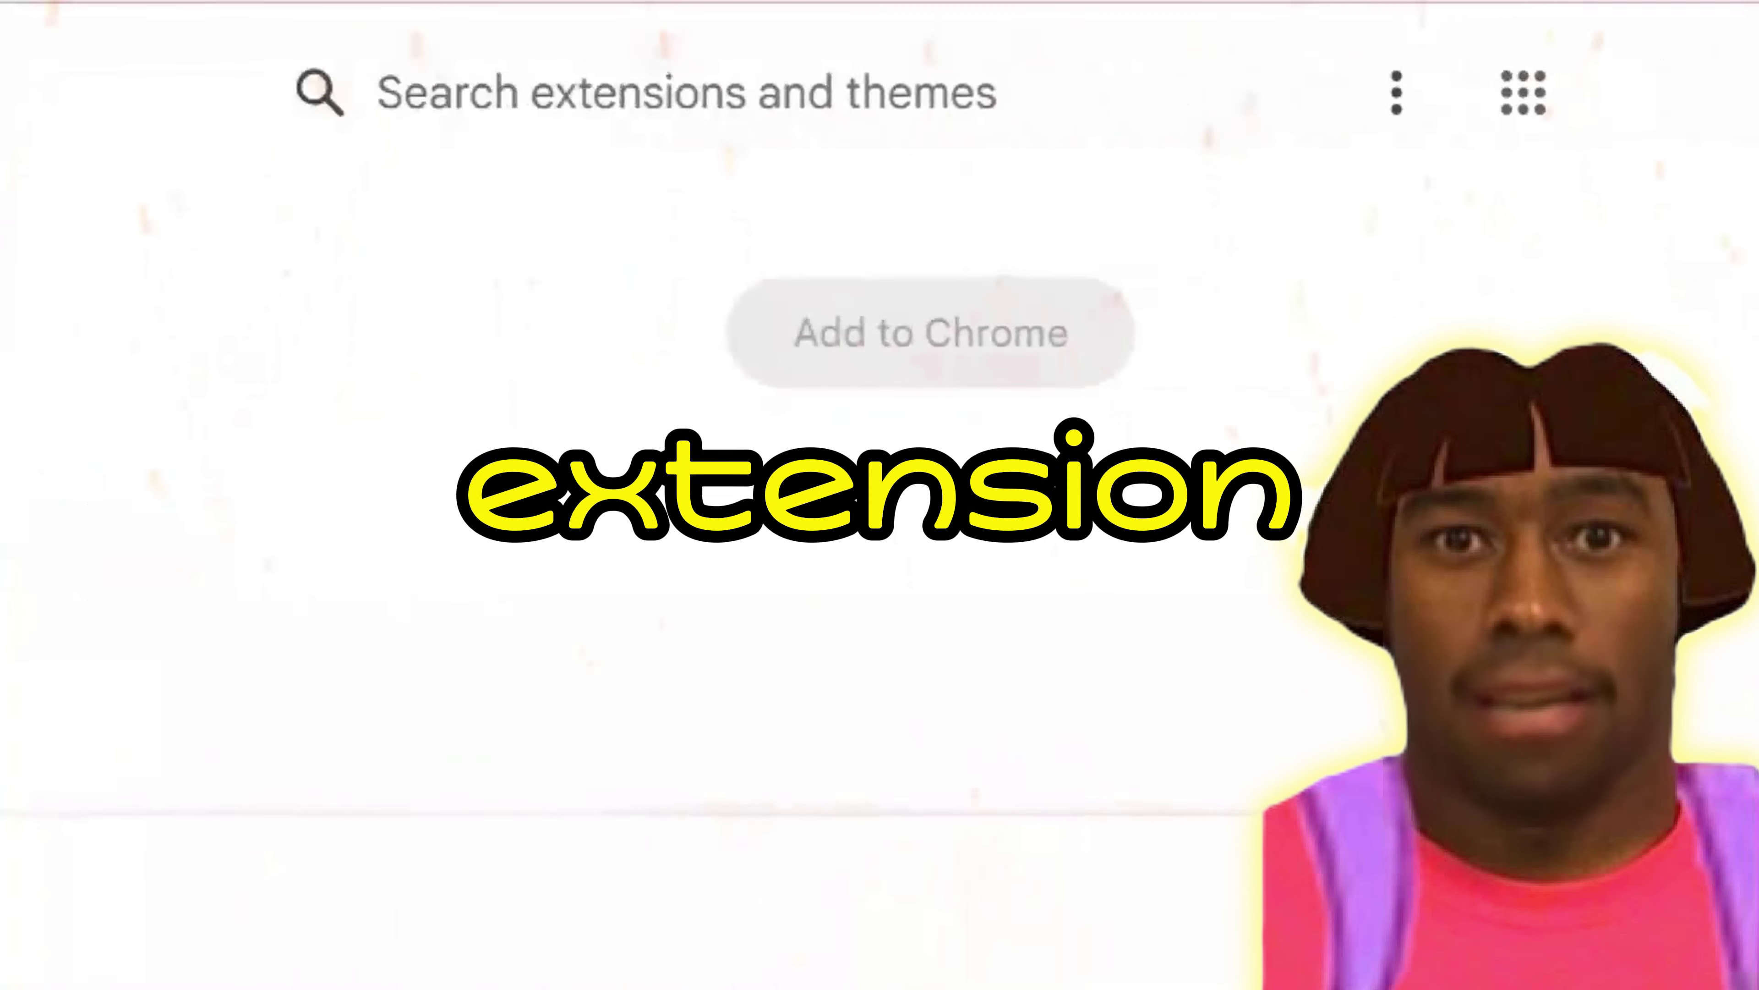
left_click(948, 388)
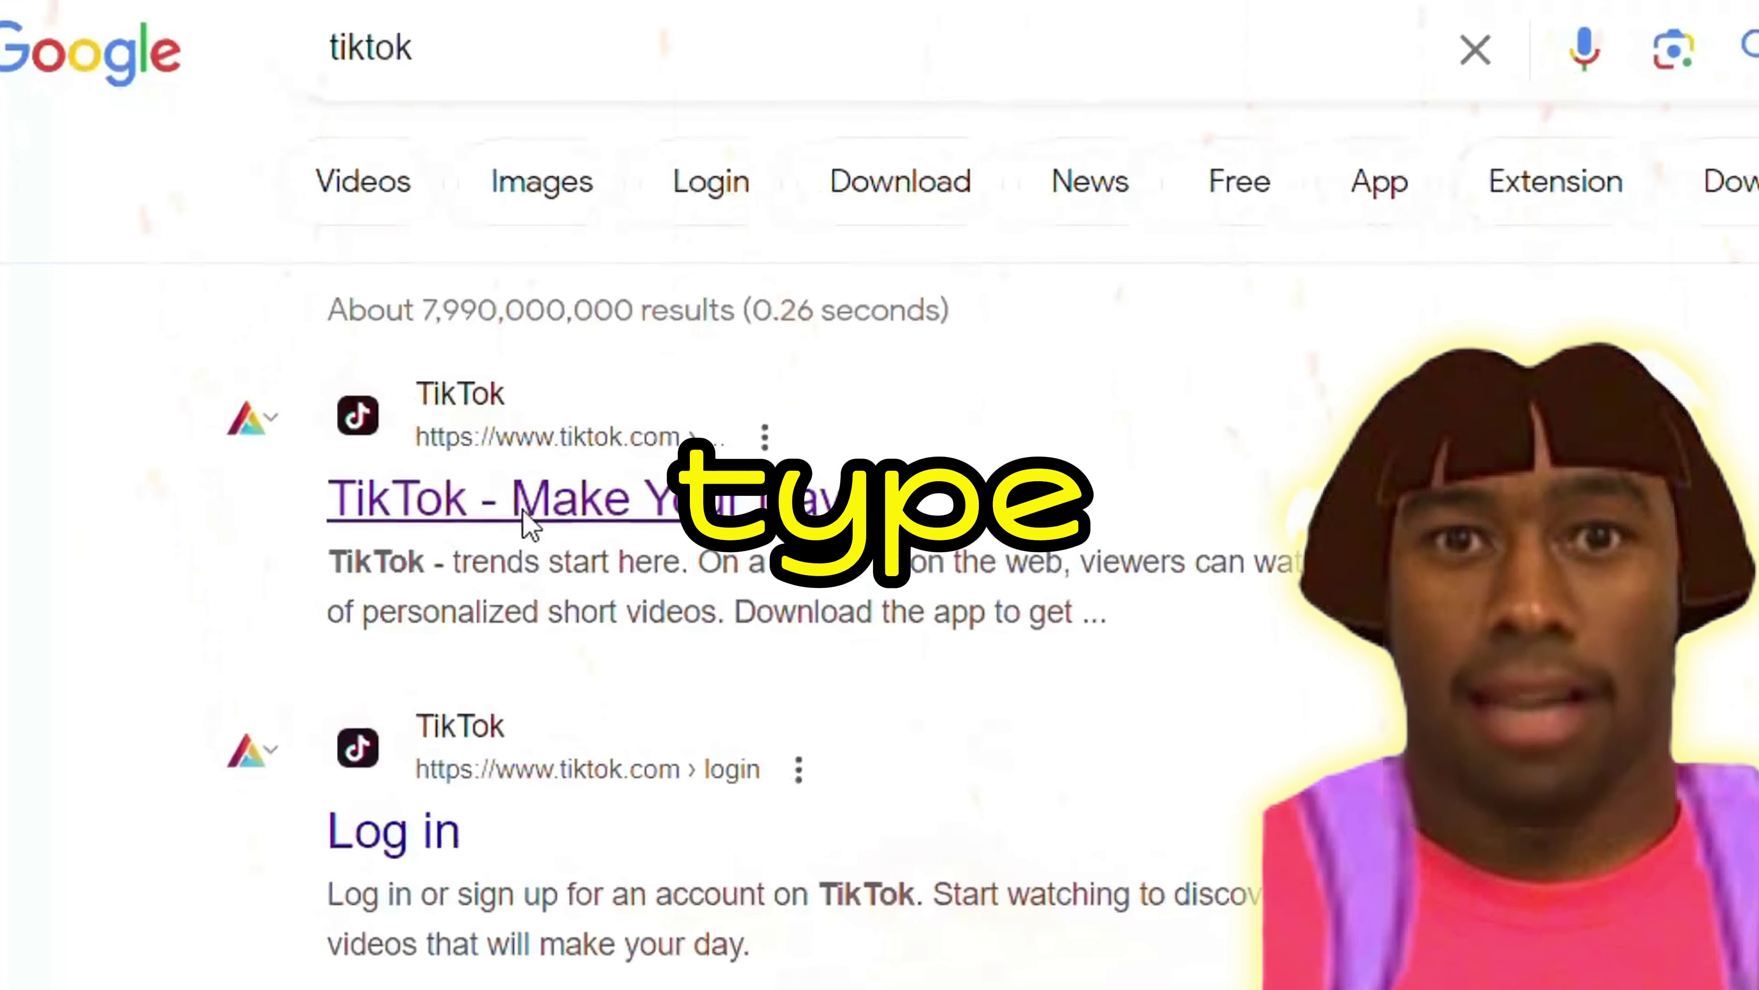
Open TikTok from the search results and search it for "satisfying videos viral".
left_click(509, 513)
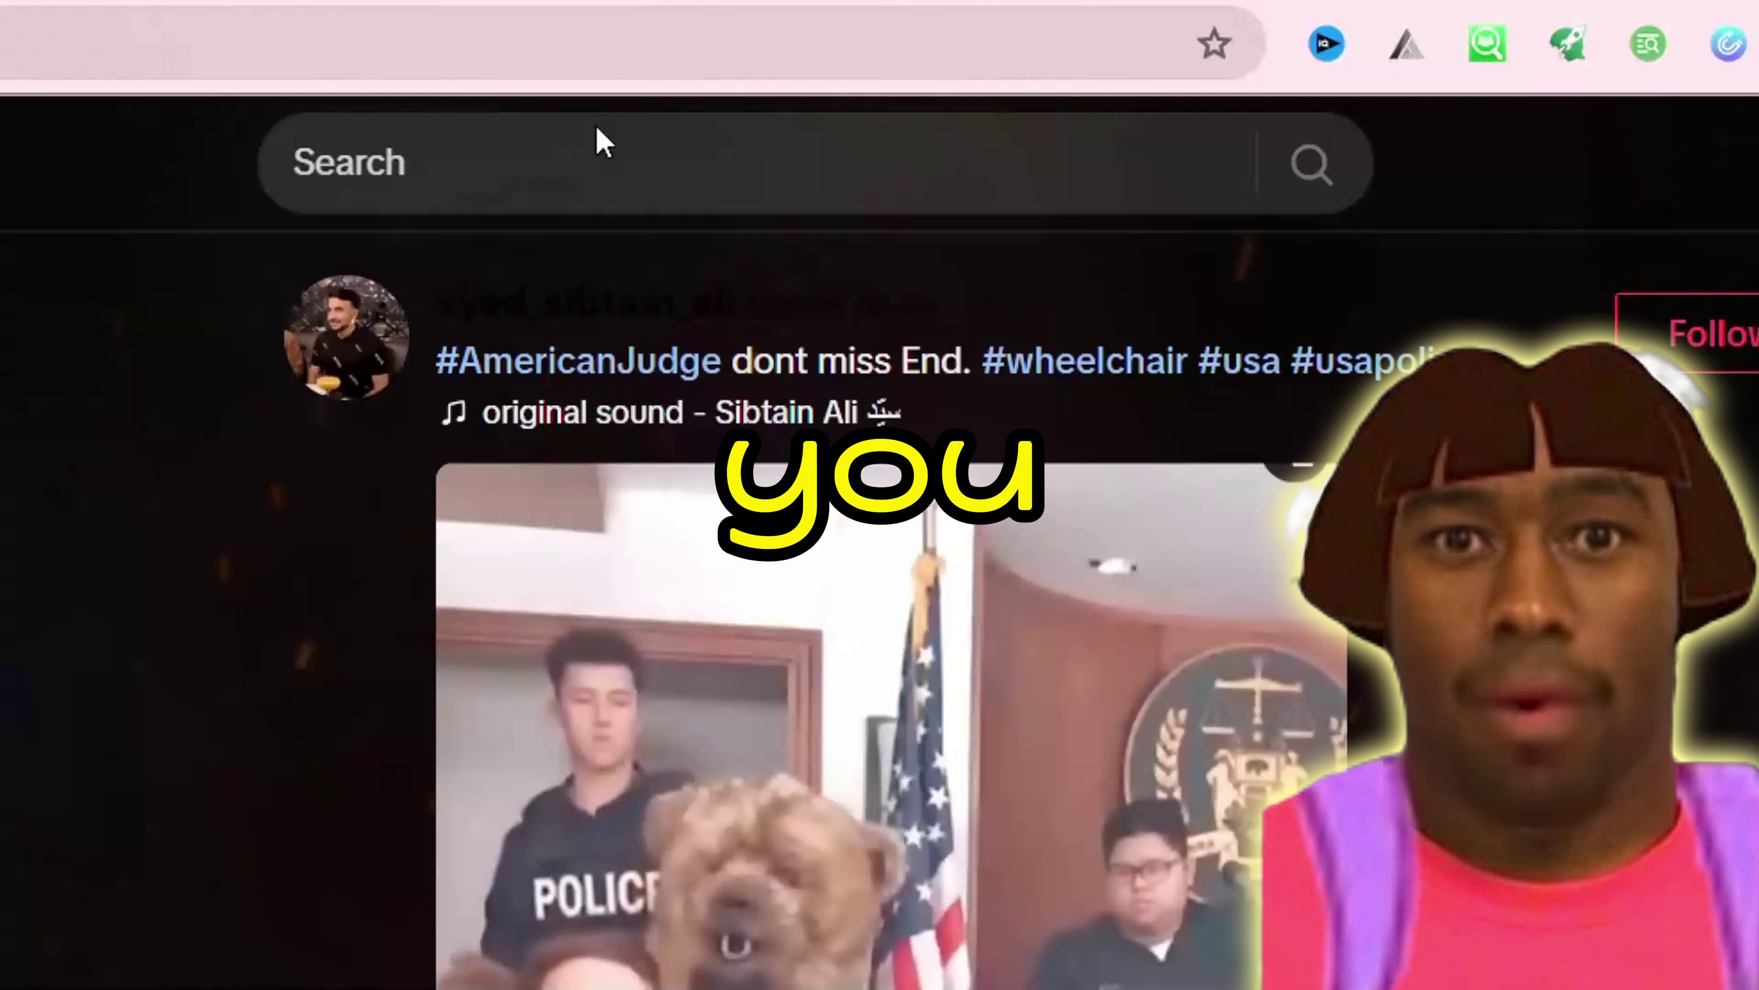
left_click(488, 146)
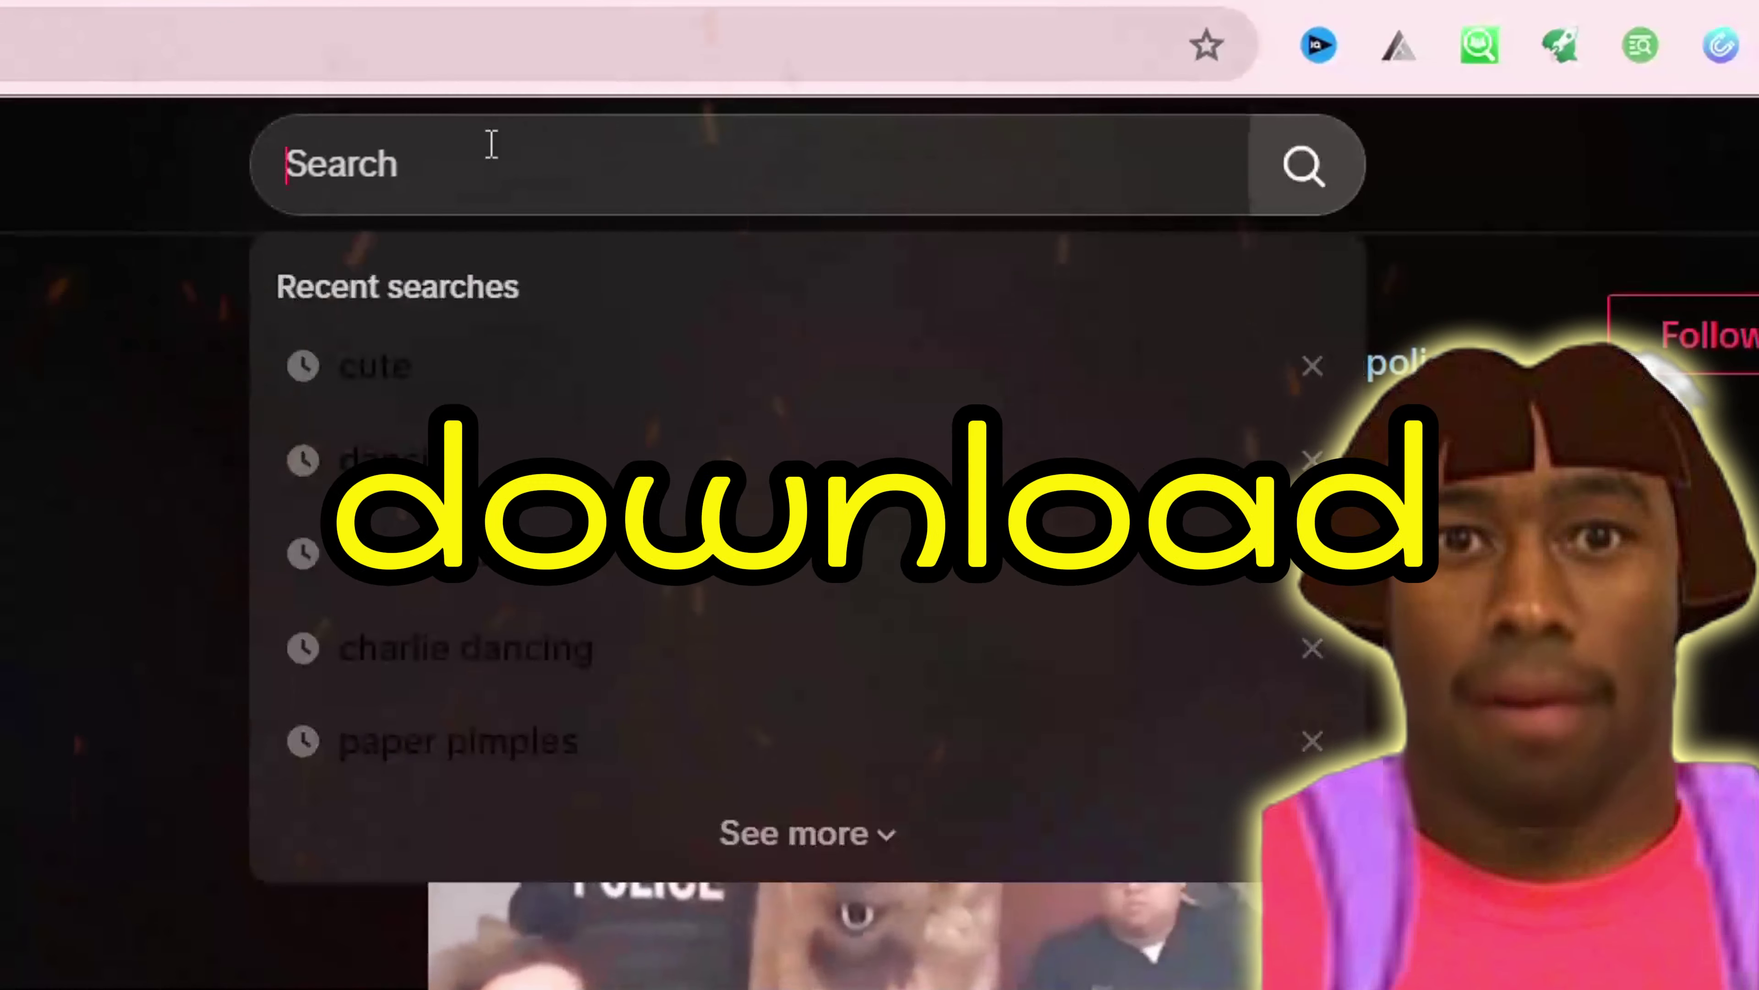
type("satisfying video")
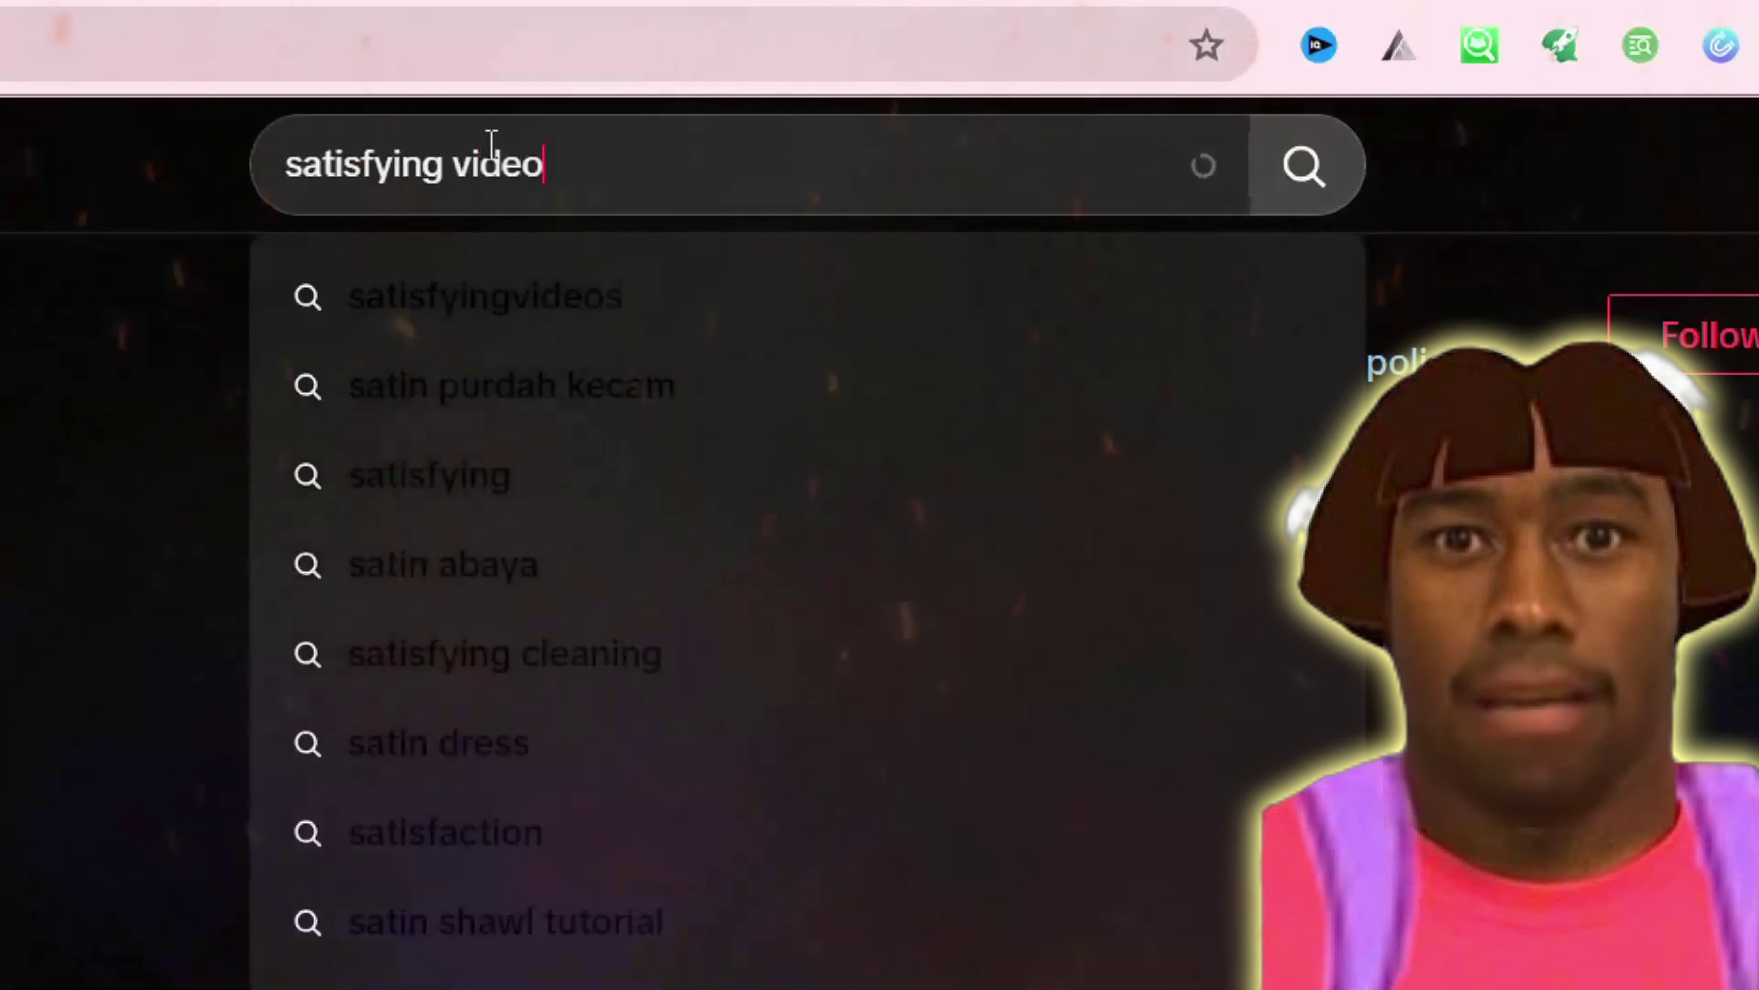
key("Return")
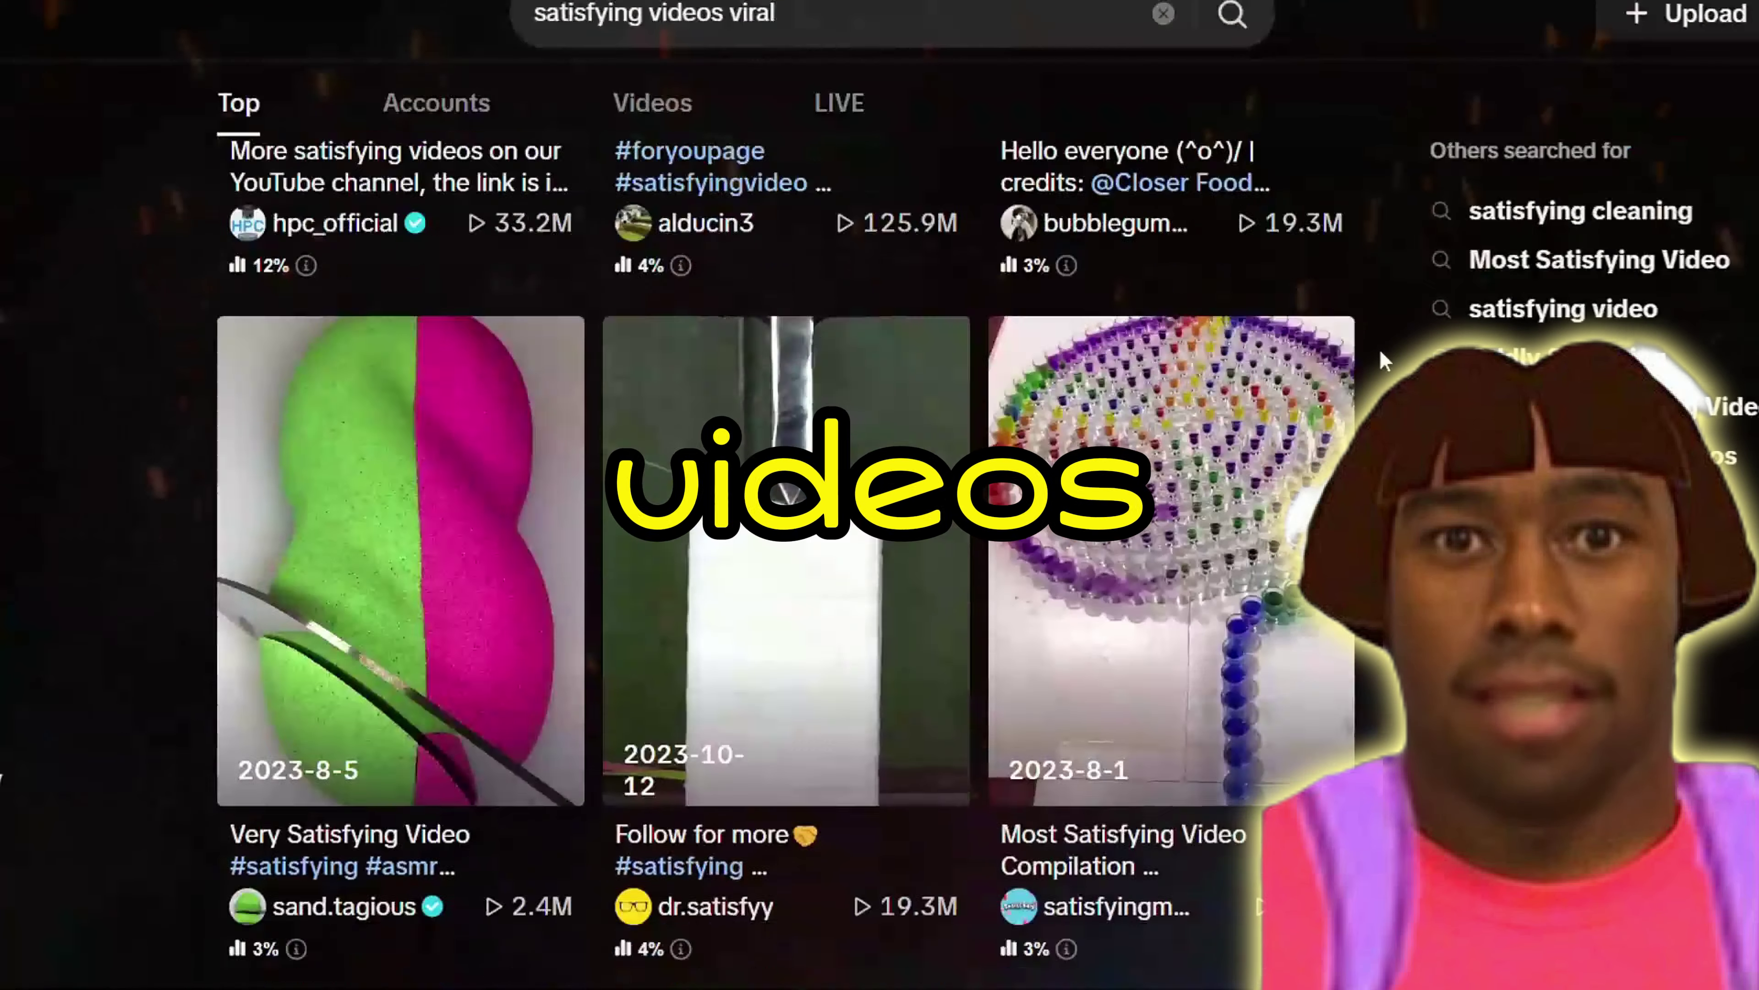
Load many more TikTok search results and extract all links on the page with Link Grabber.
scroll(1382, 351, "down", 15)
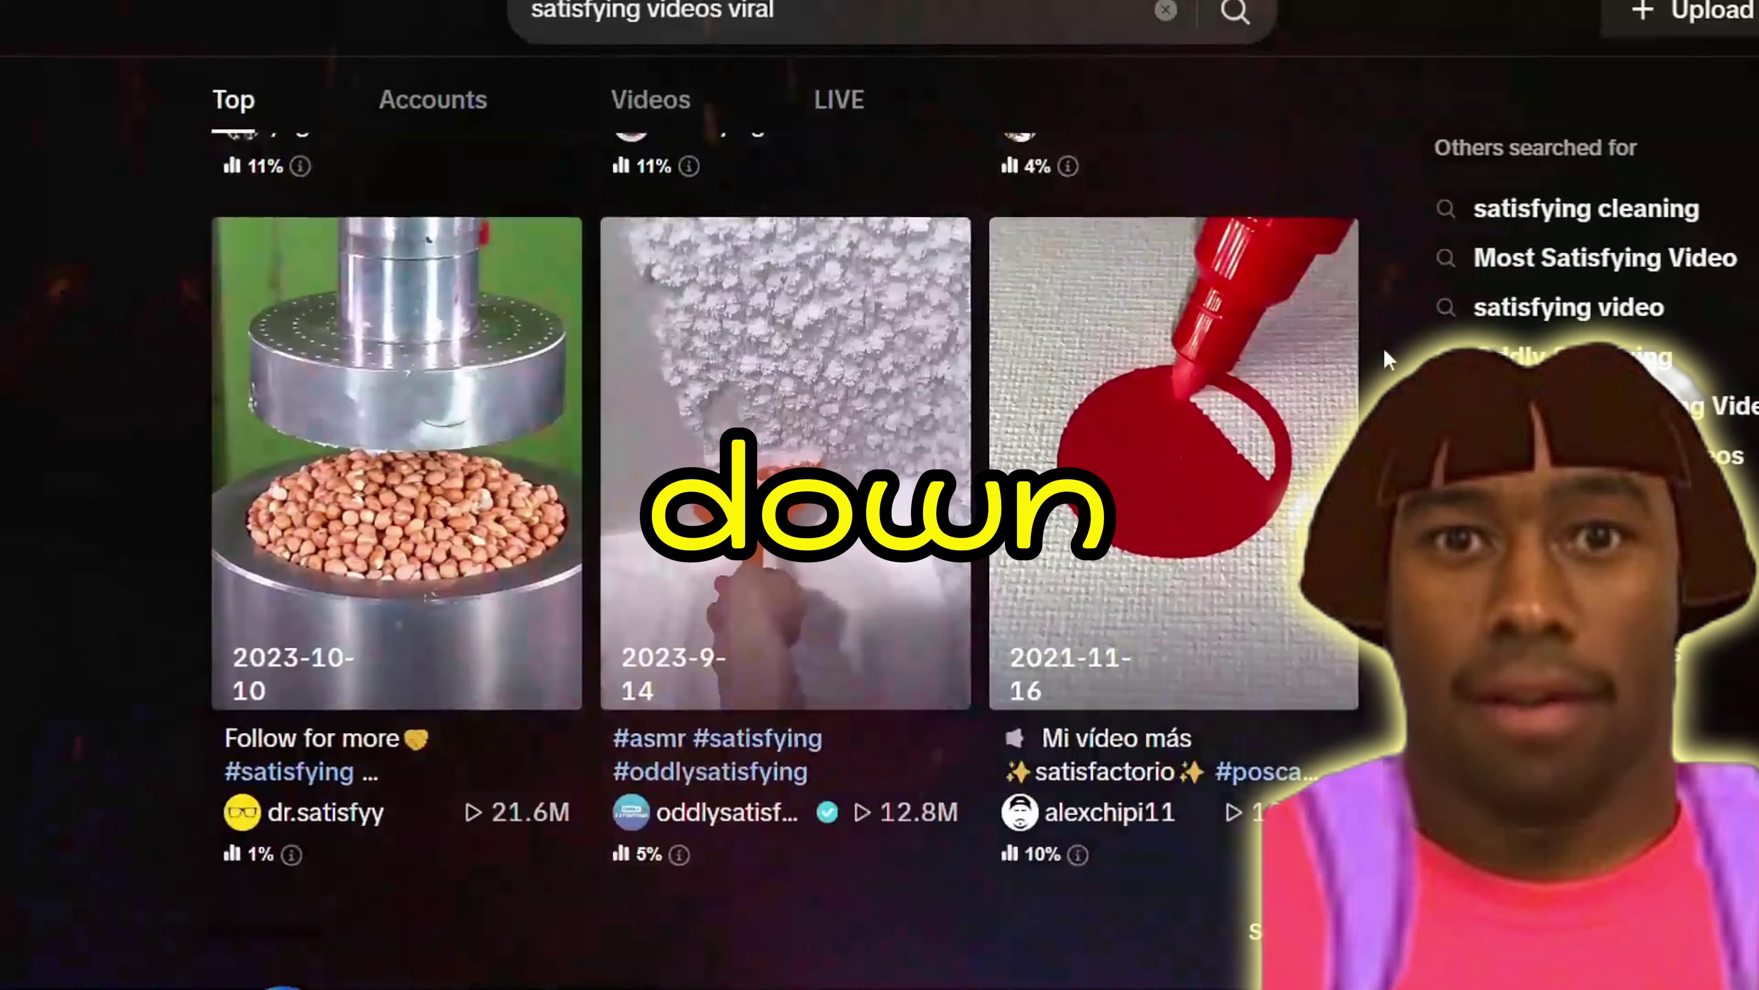
scroll(1386, 347, "down", 10)
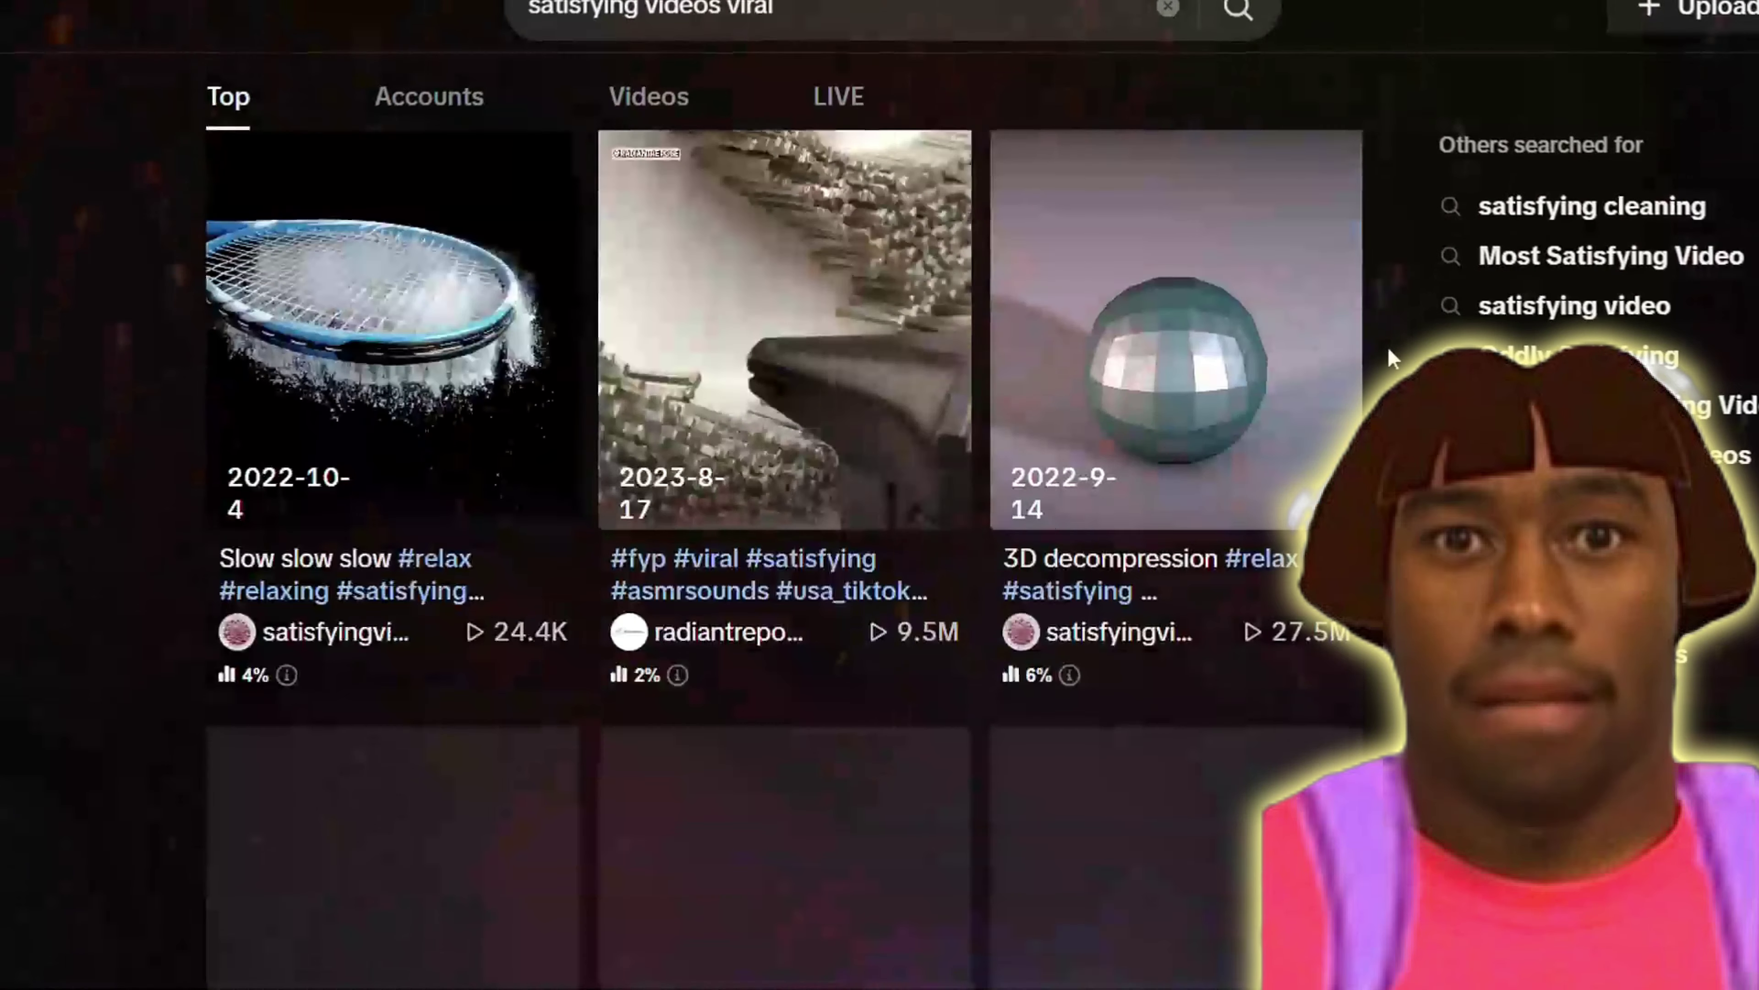
scroll(1388, 347, "down", 20)
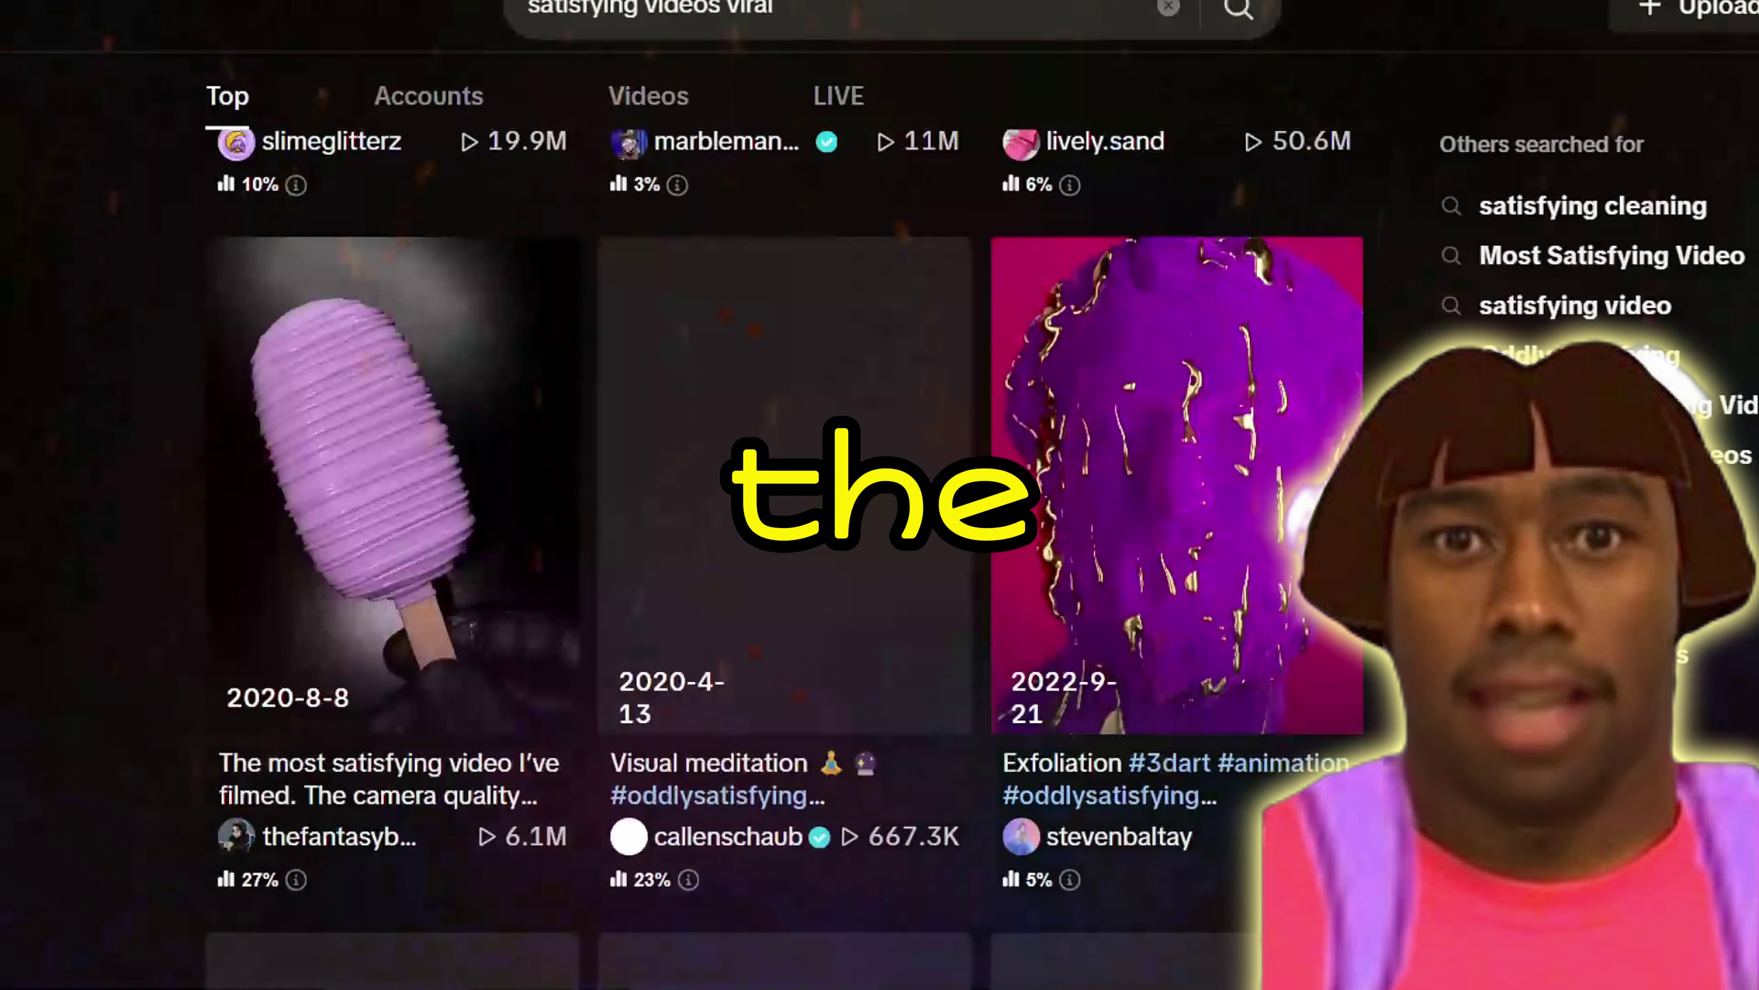
scroll(1133, 801, "down", 20)
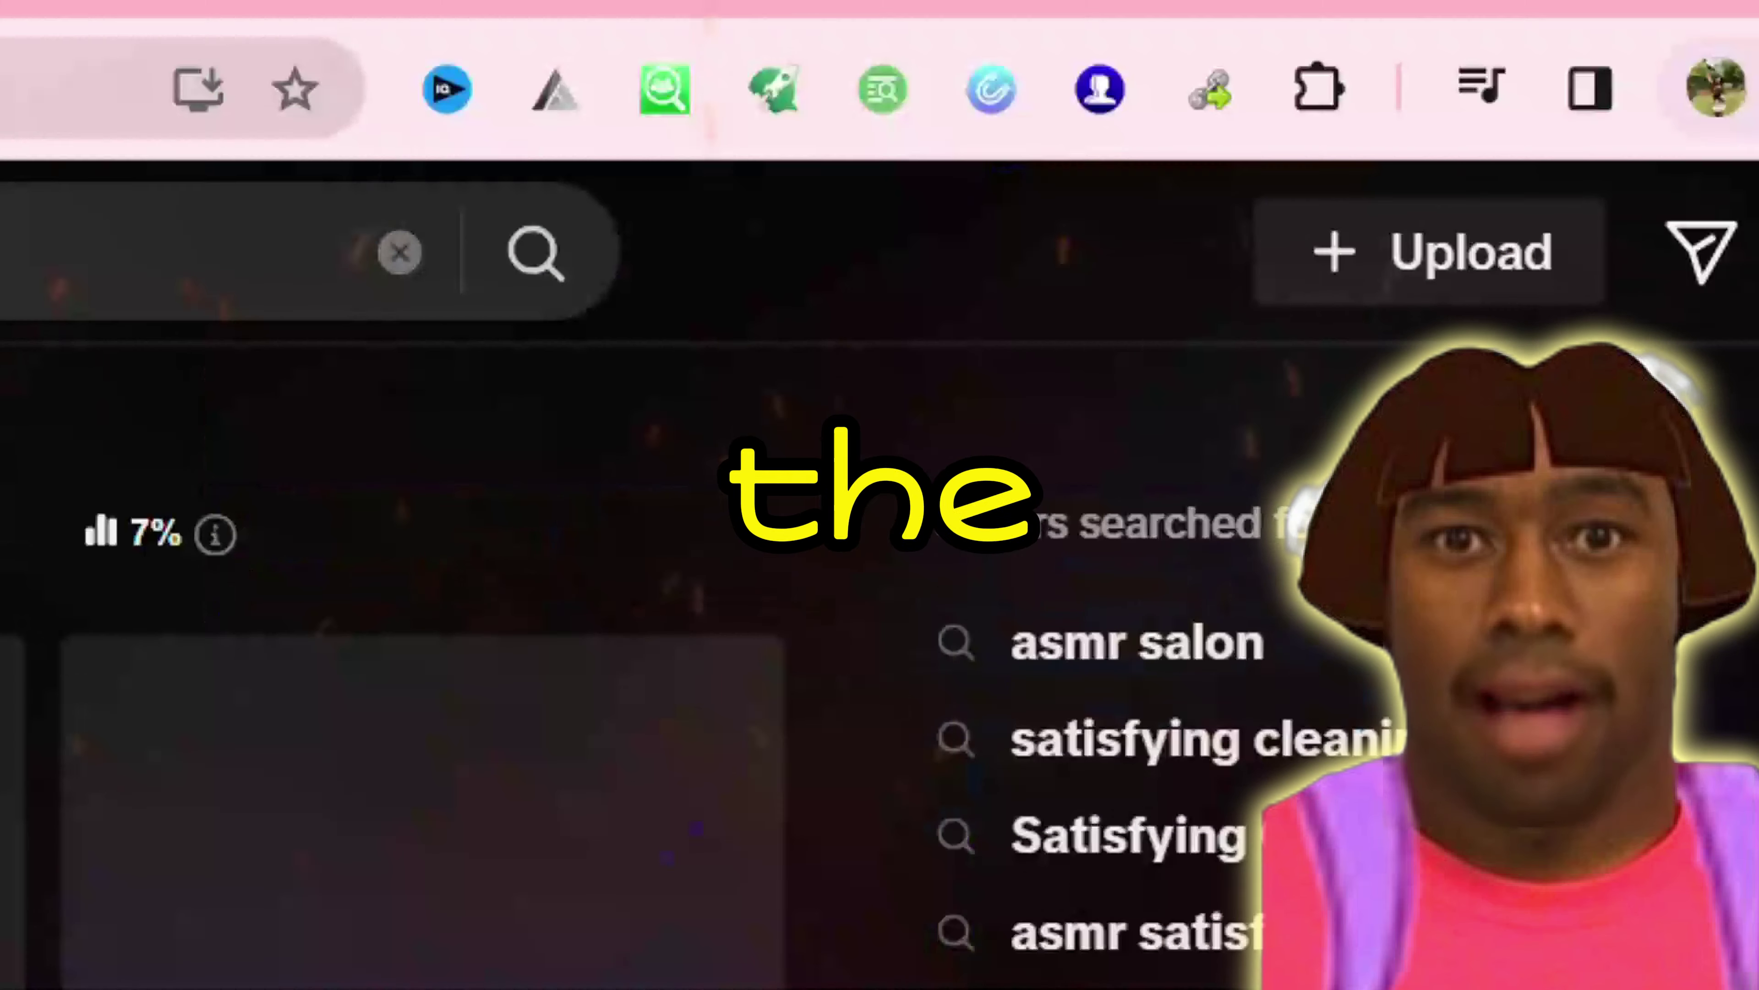
left_click(1205, 94)
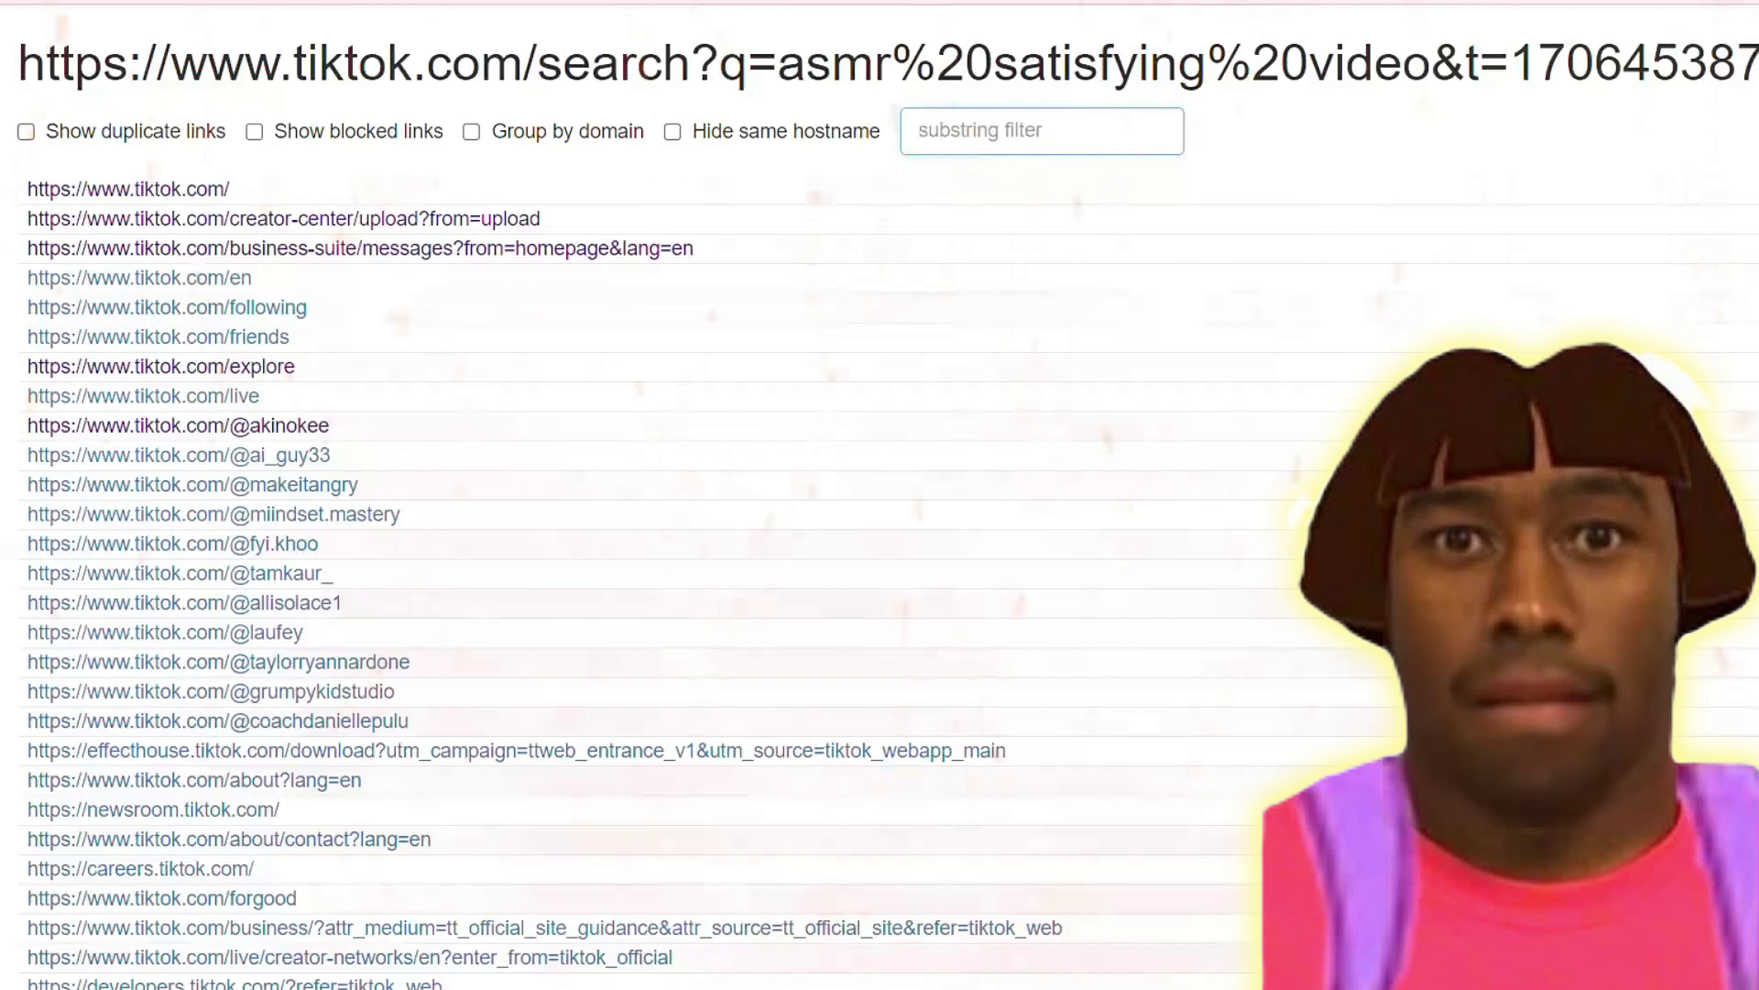
Filter the grabbed links by "/video" and copy the filtered list.
left_click(1080, 146)
type("/video")
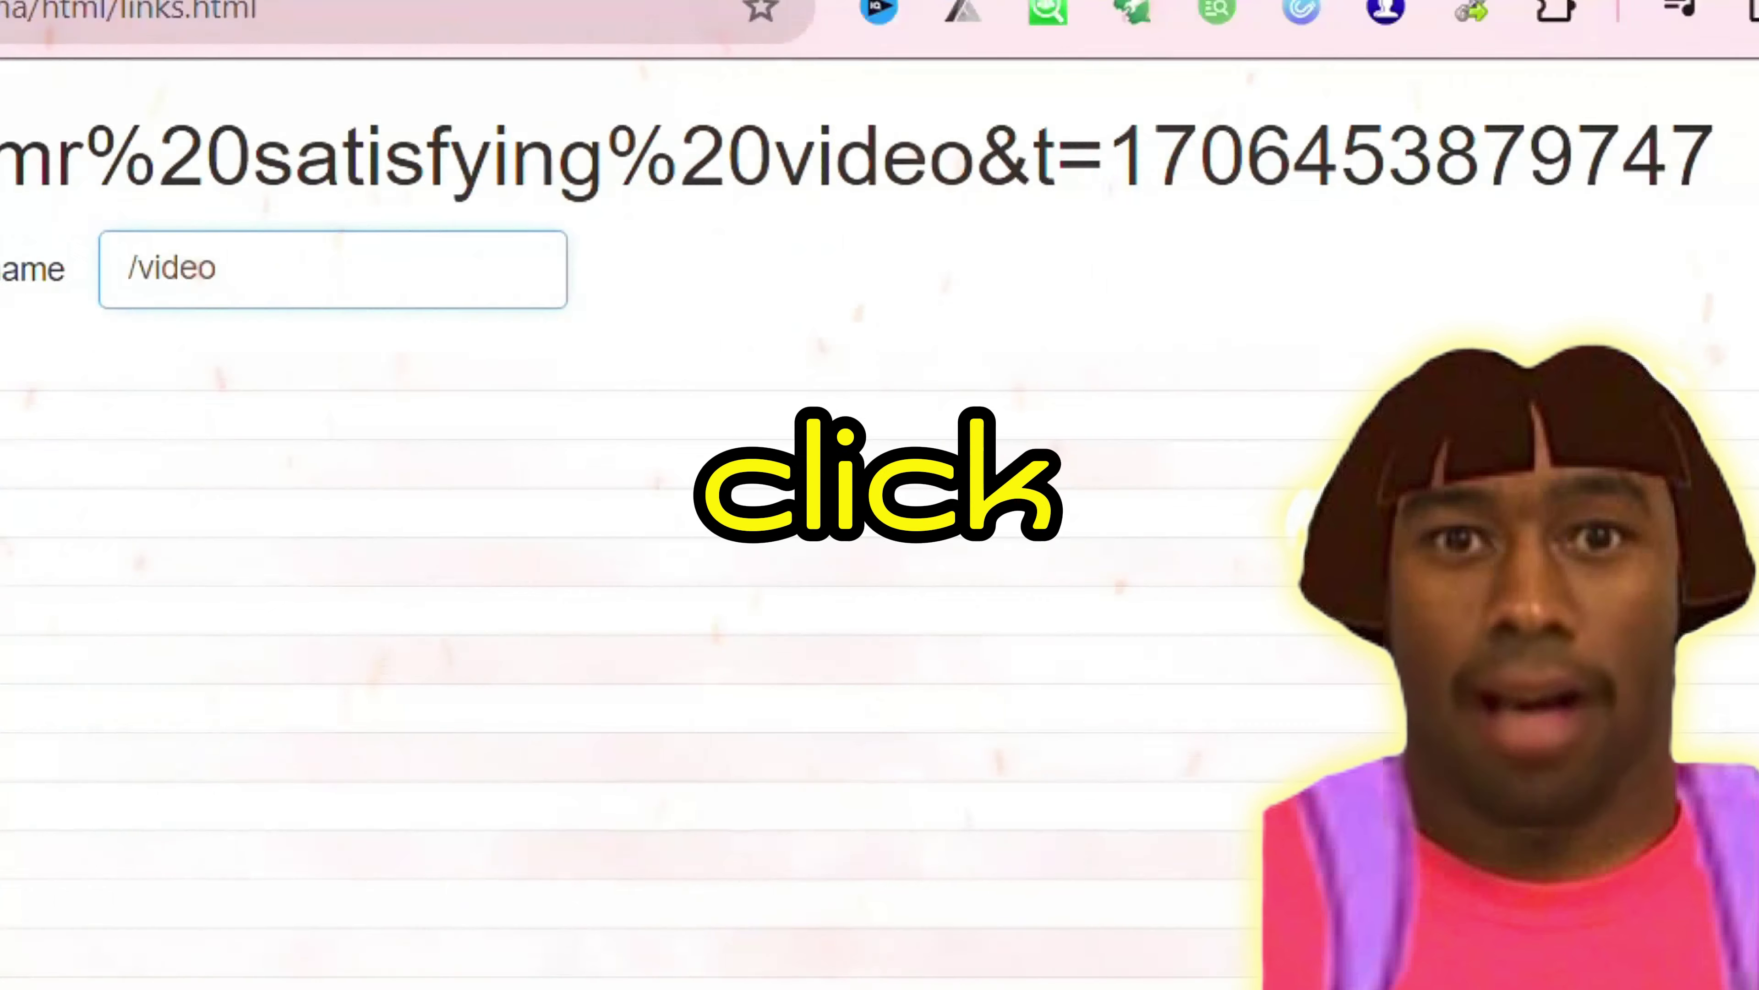
left_click(1247, 381)
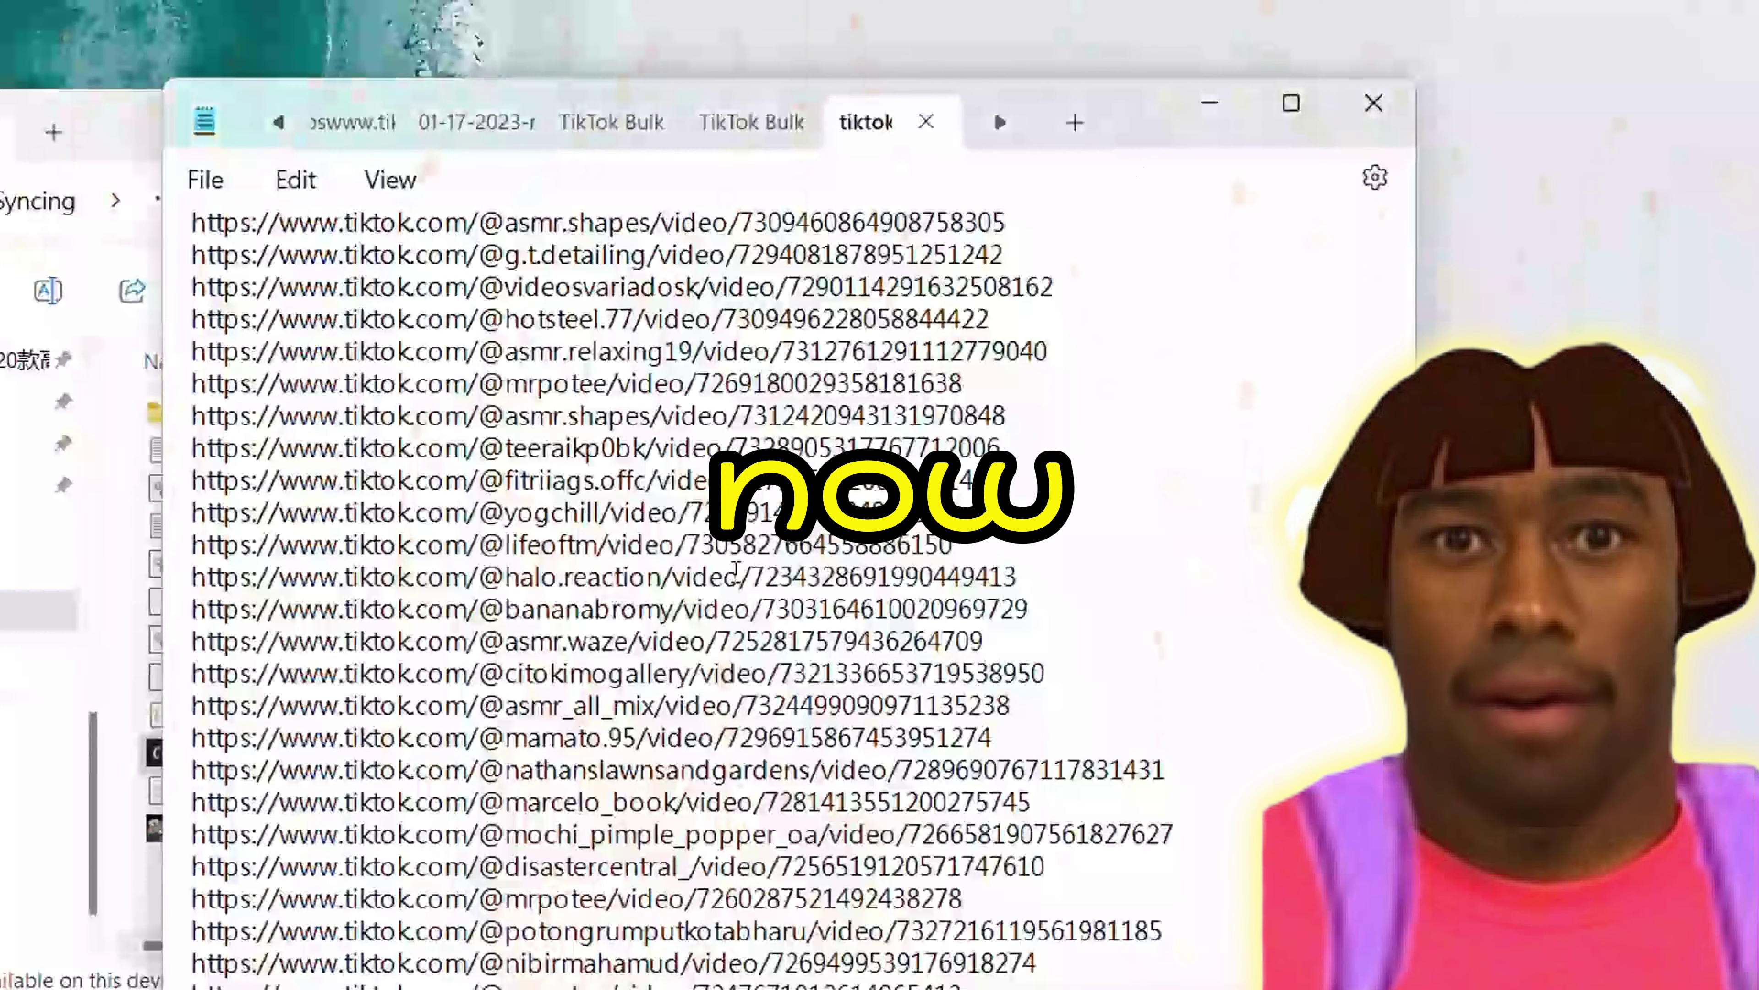
Paste the copied video links into the tiktok text file in Notepad and save it.
key("ctrl+v")
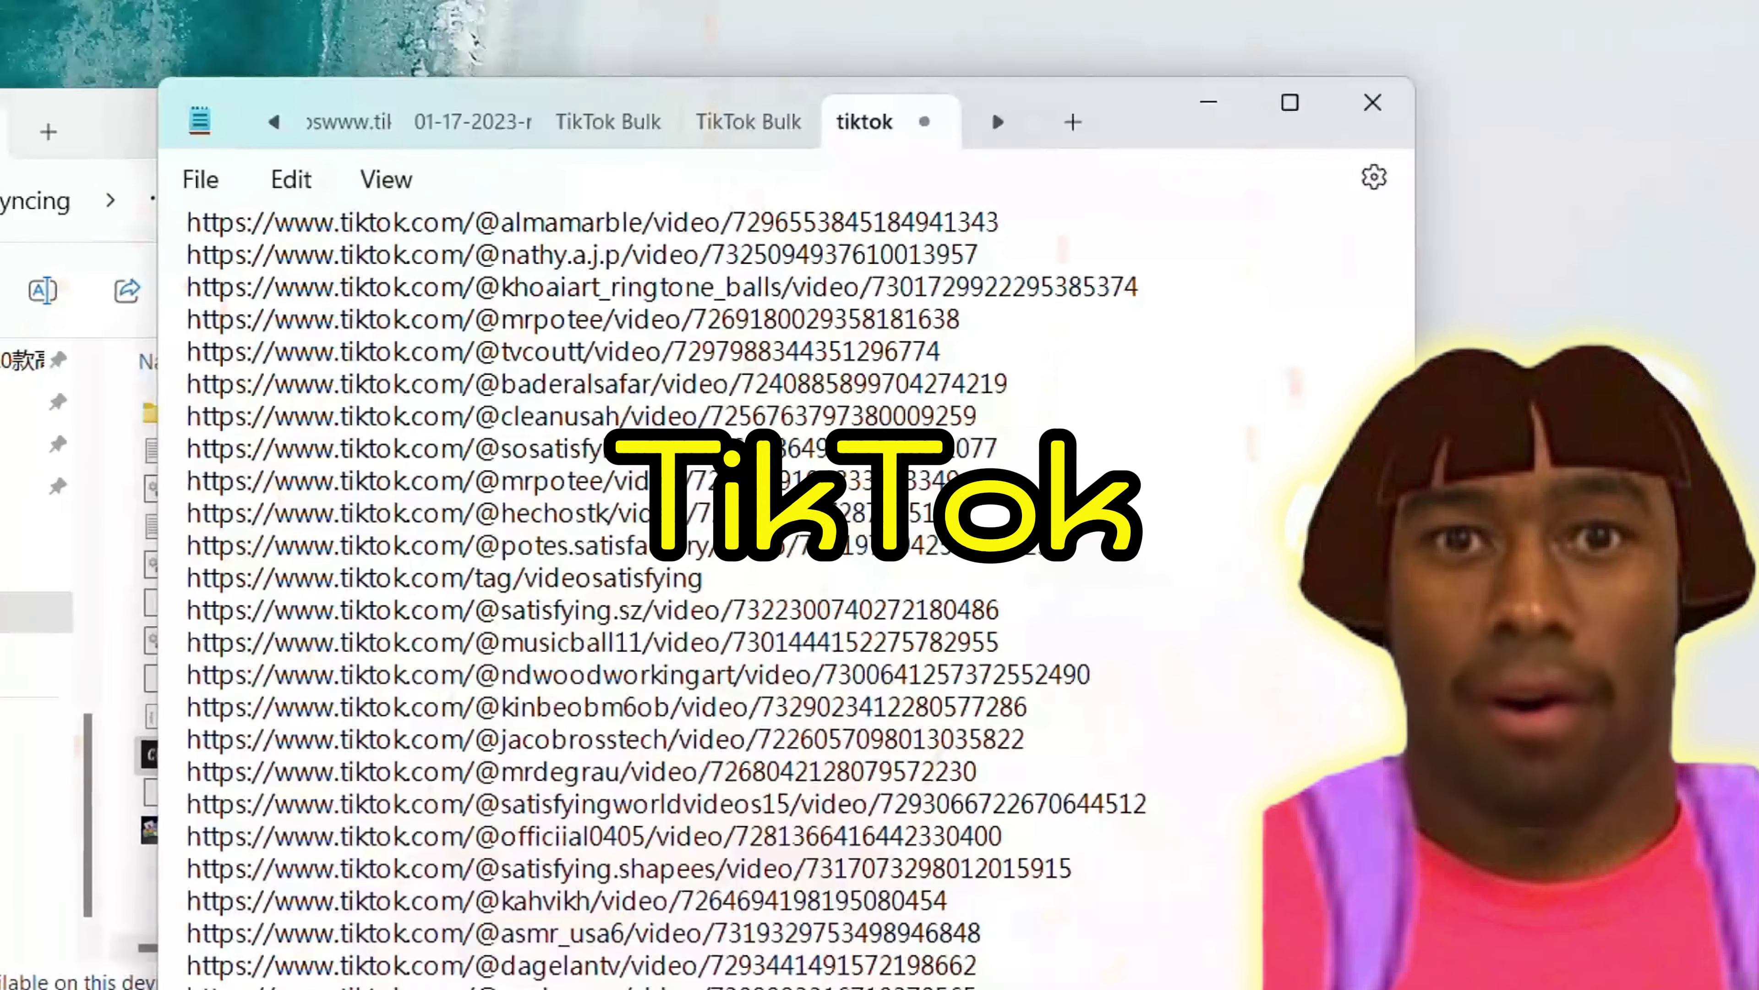
left_click(199, 181)
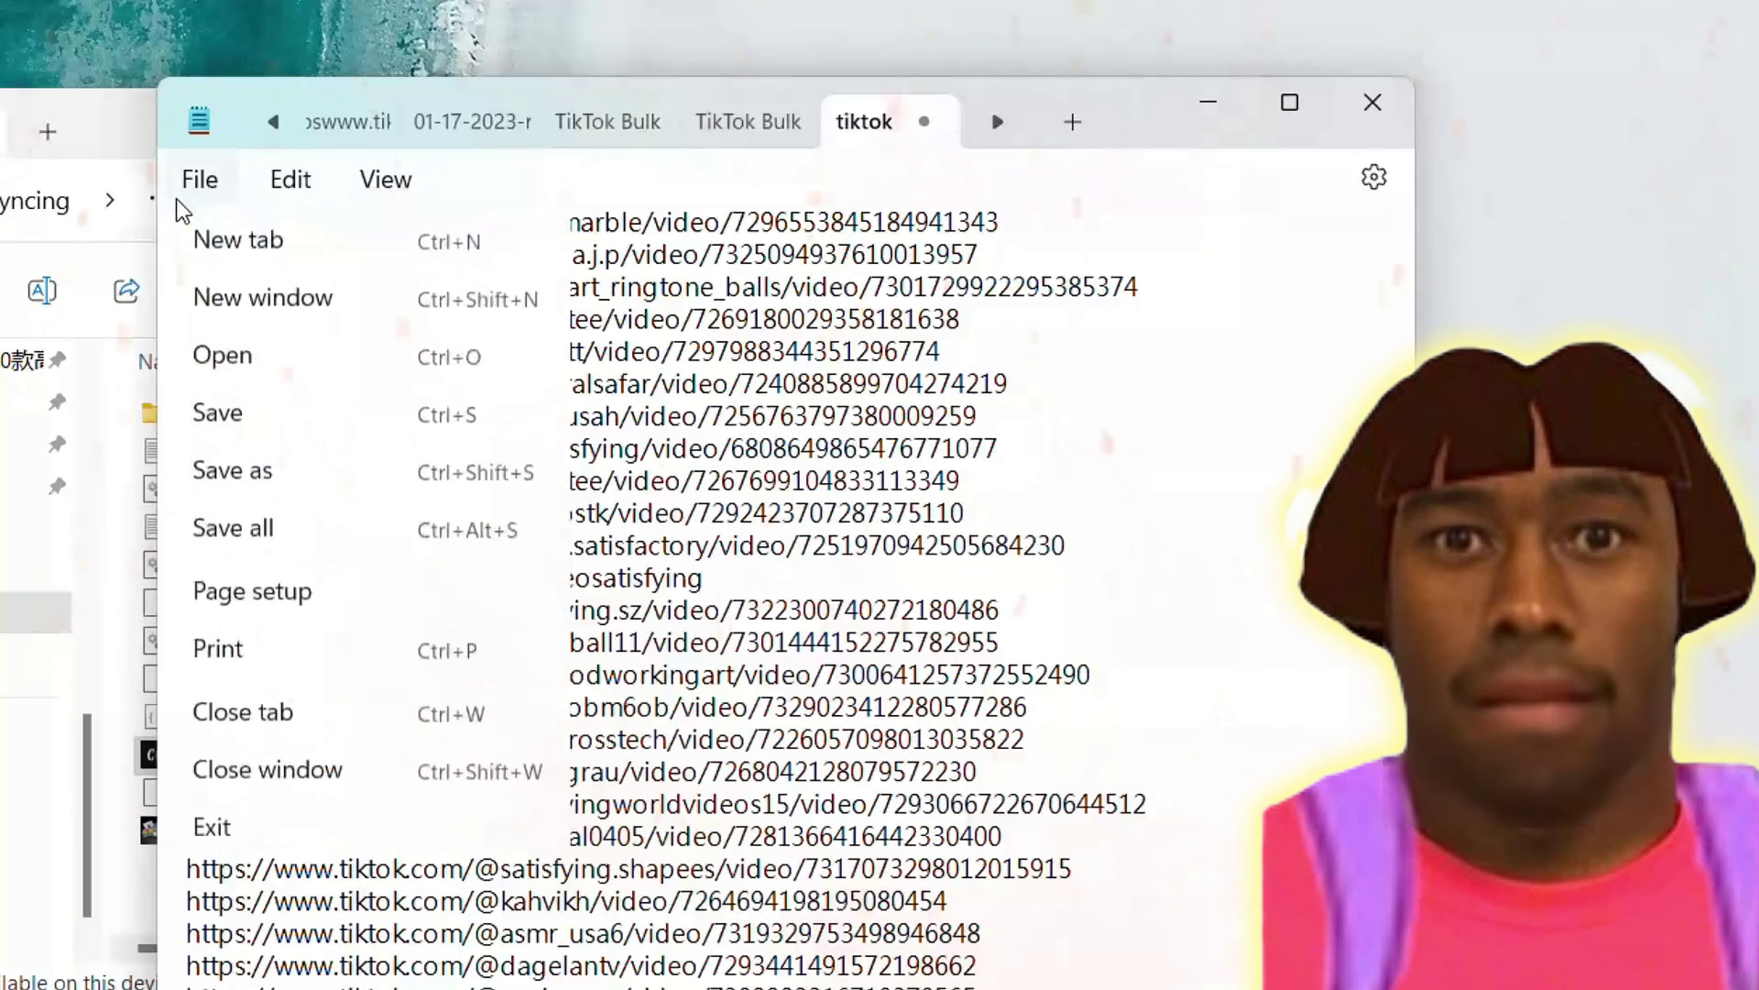
left_click(220, 441)
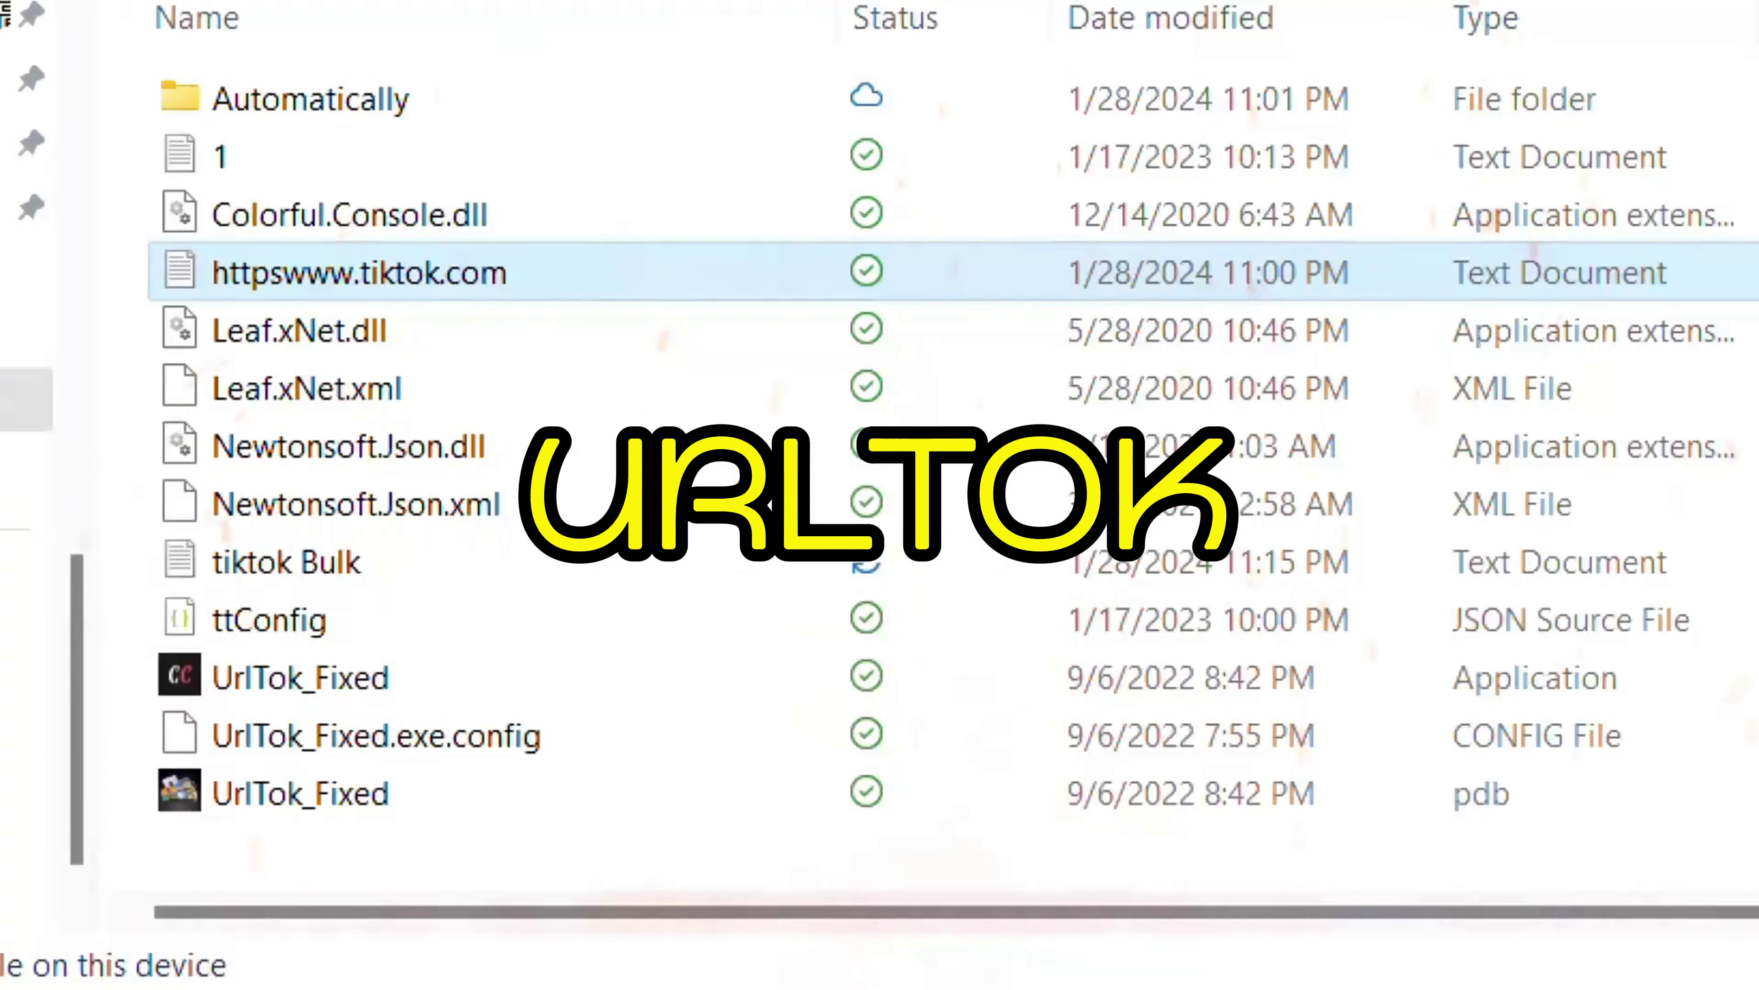
Delete the httpswww.tiktok.com text document from the URLTOK folder and launch the UrlTok_Fixed application.
key("Delete")
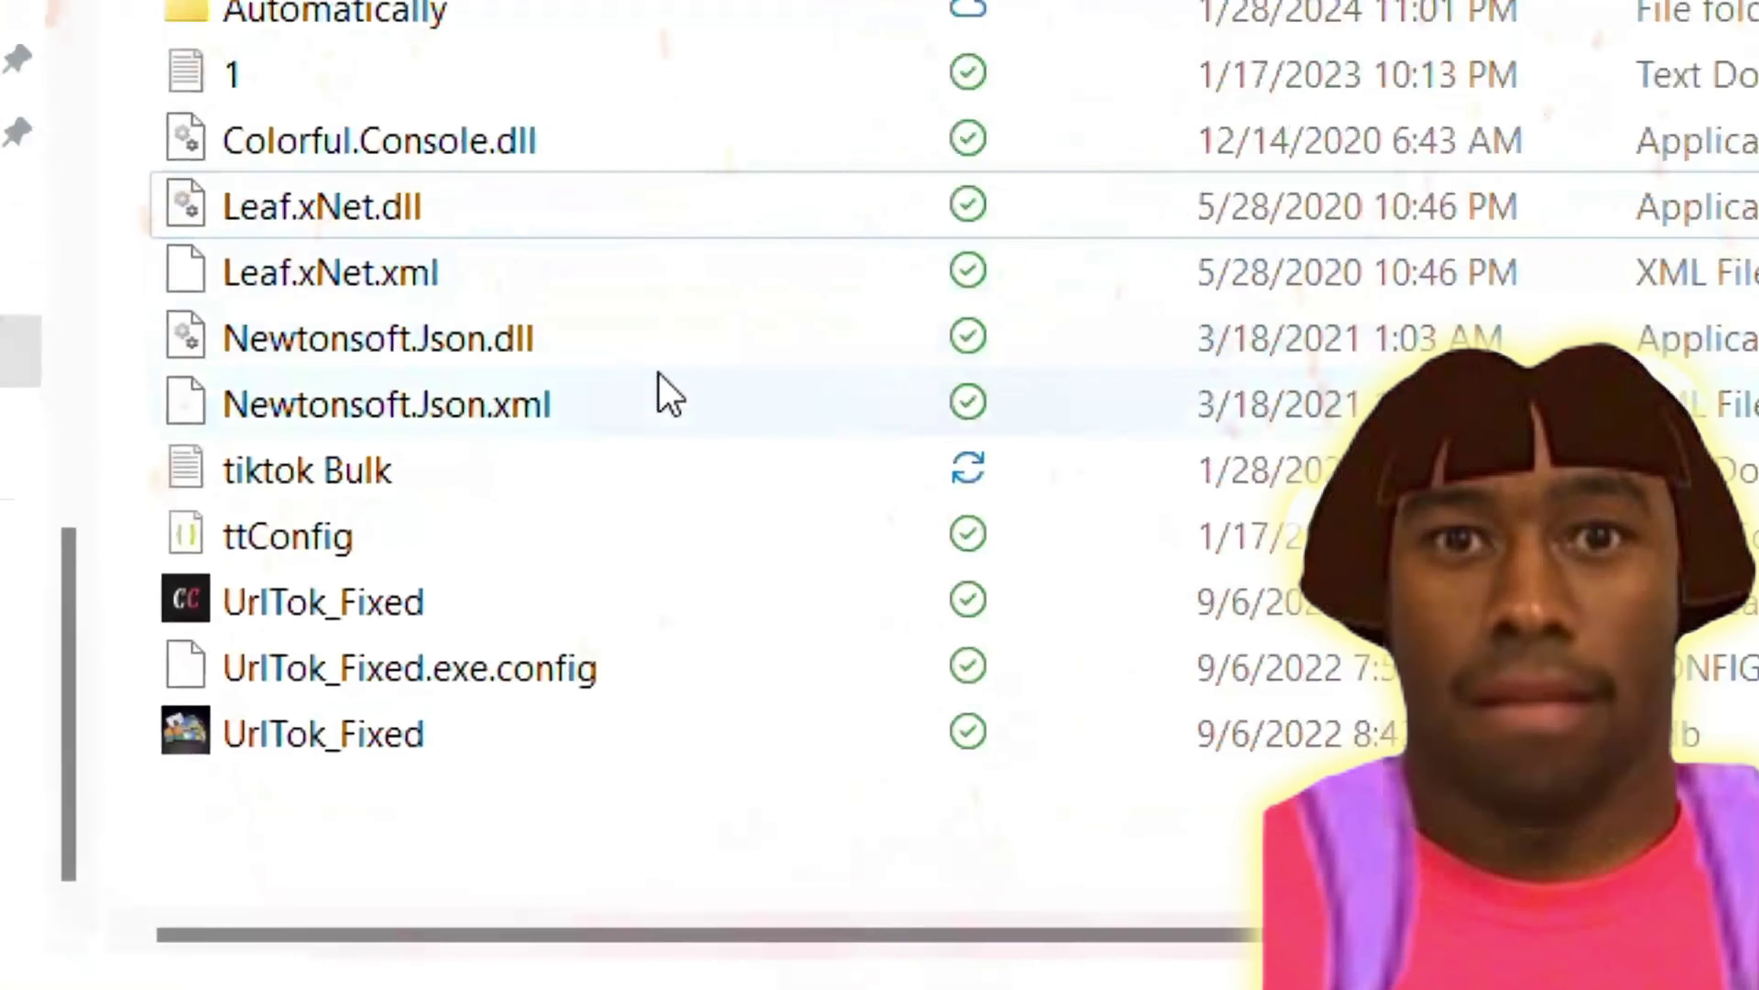
double_click(329, 617)
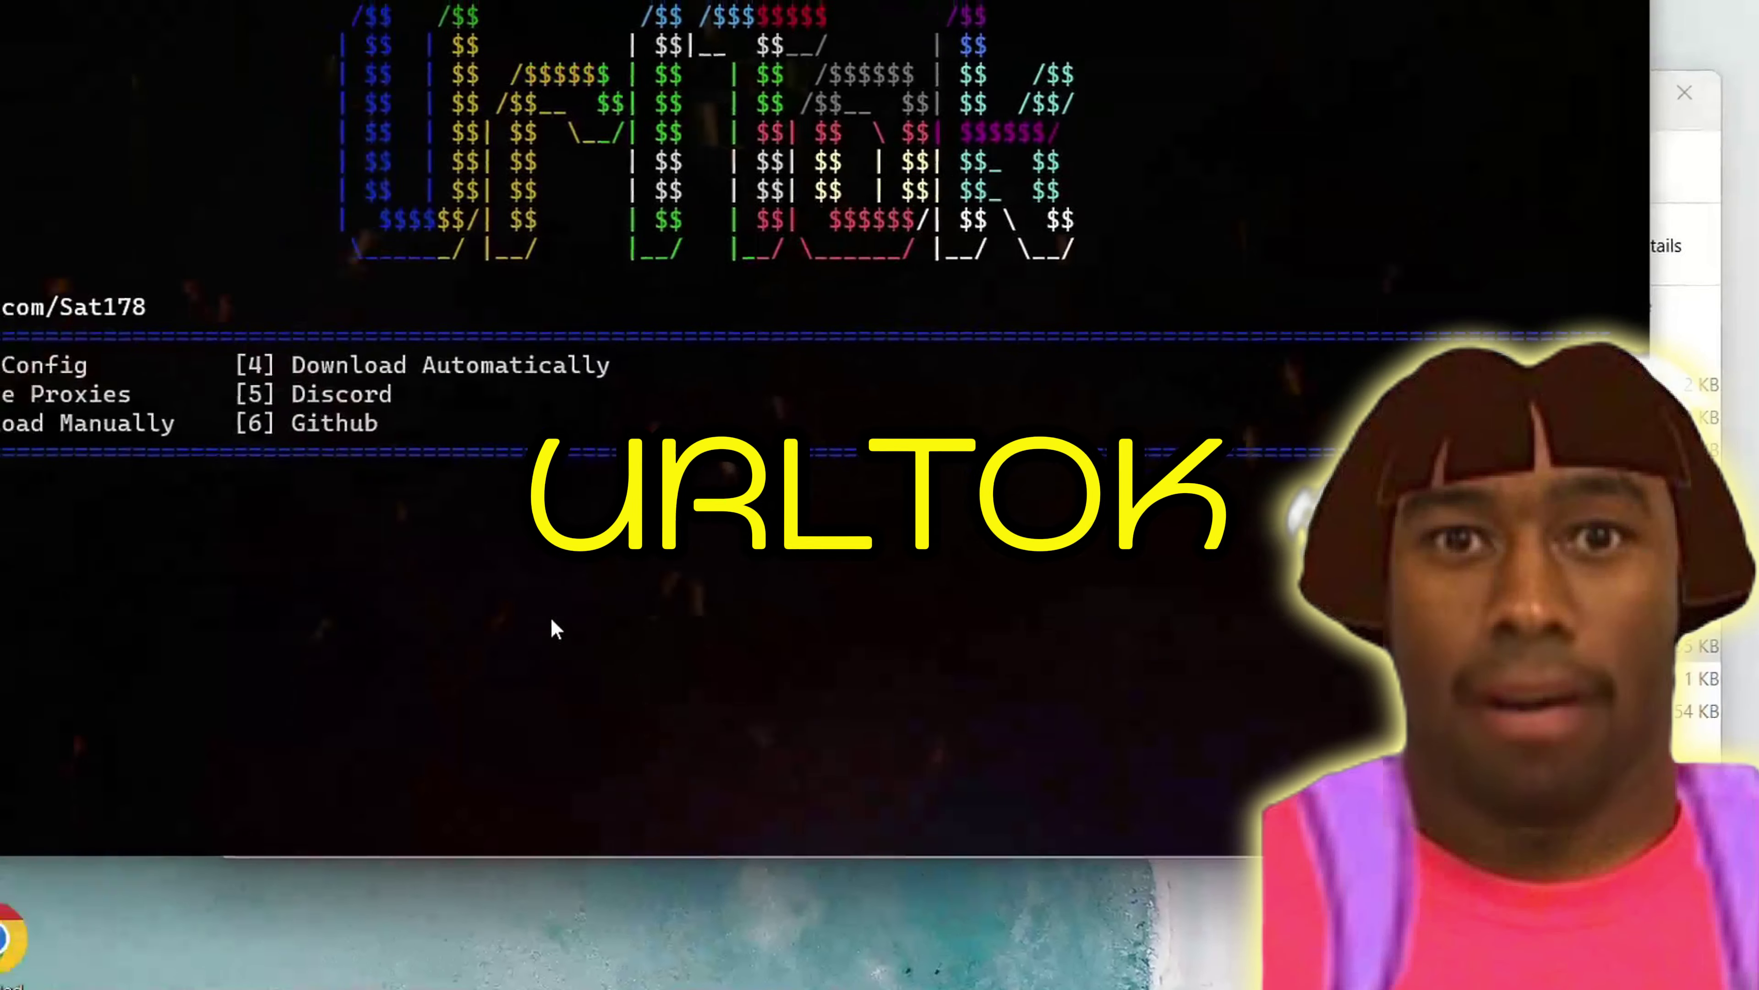
Choose option 4, Download Automatically, in UrlTok and load the tiktok Bulk text file as the link list.
key("4")
key("Return")
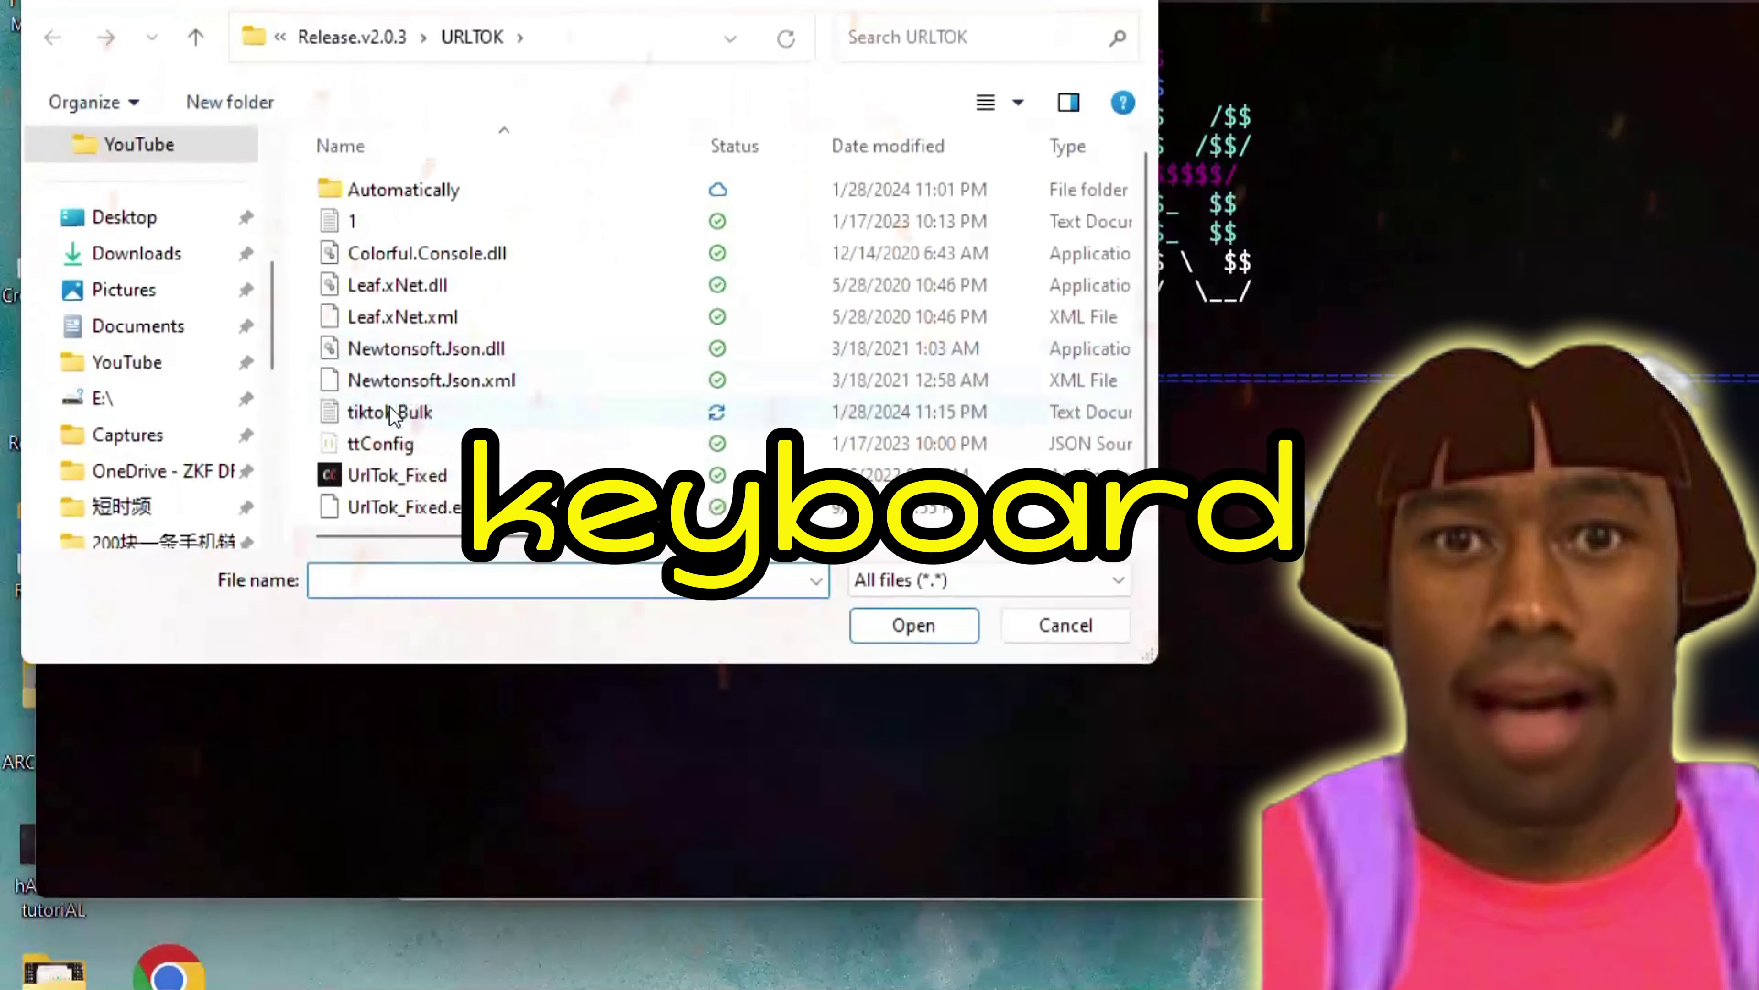
double_click(392, 413)
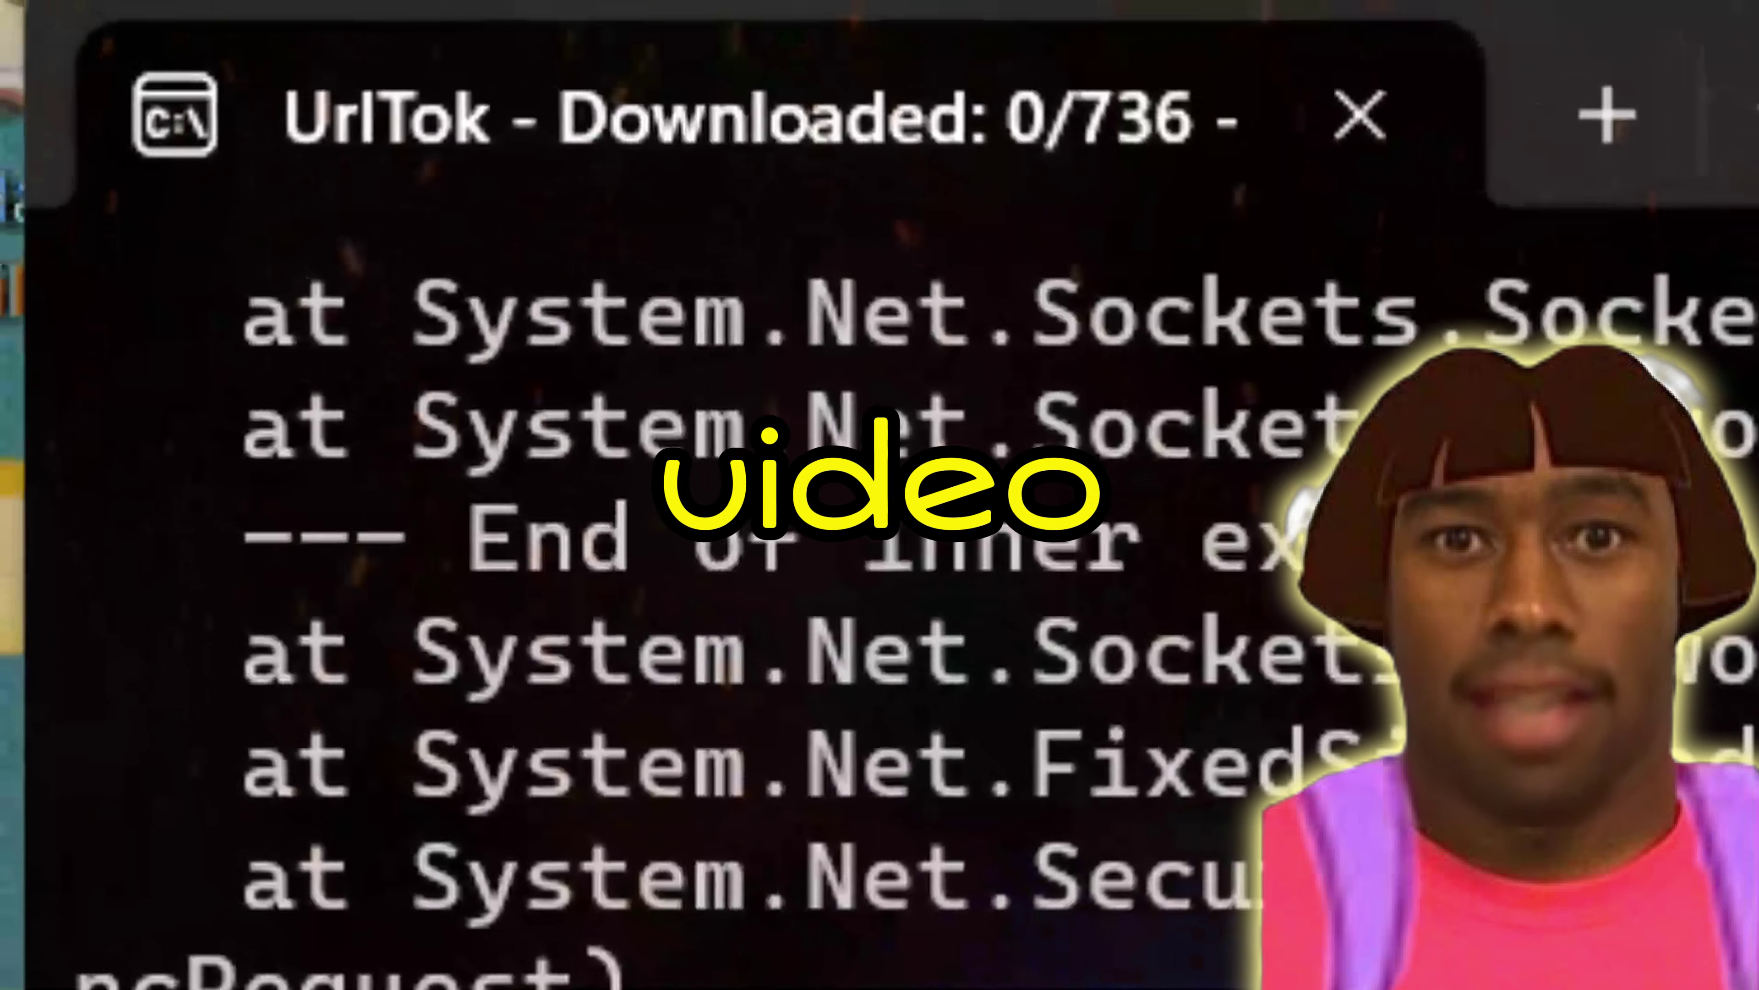
scroll(623, 450, "down", 2)
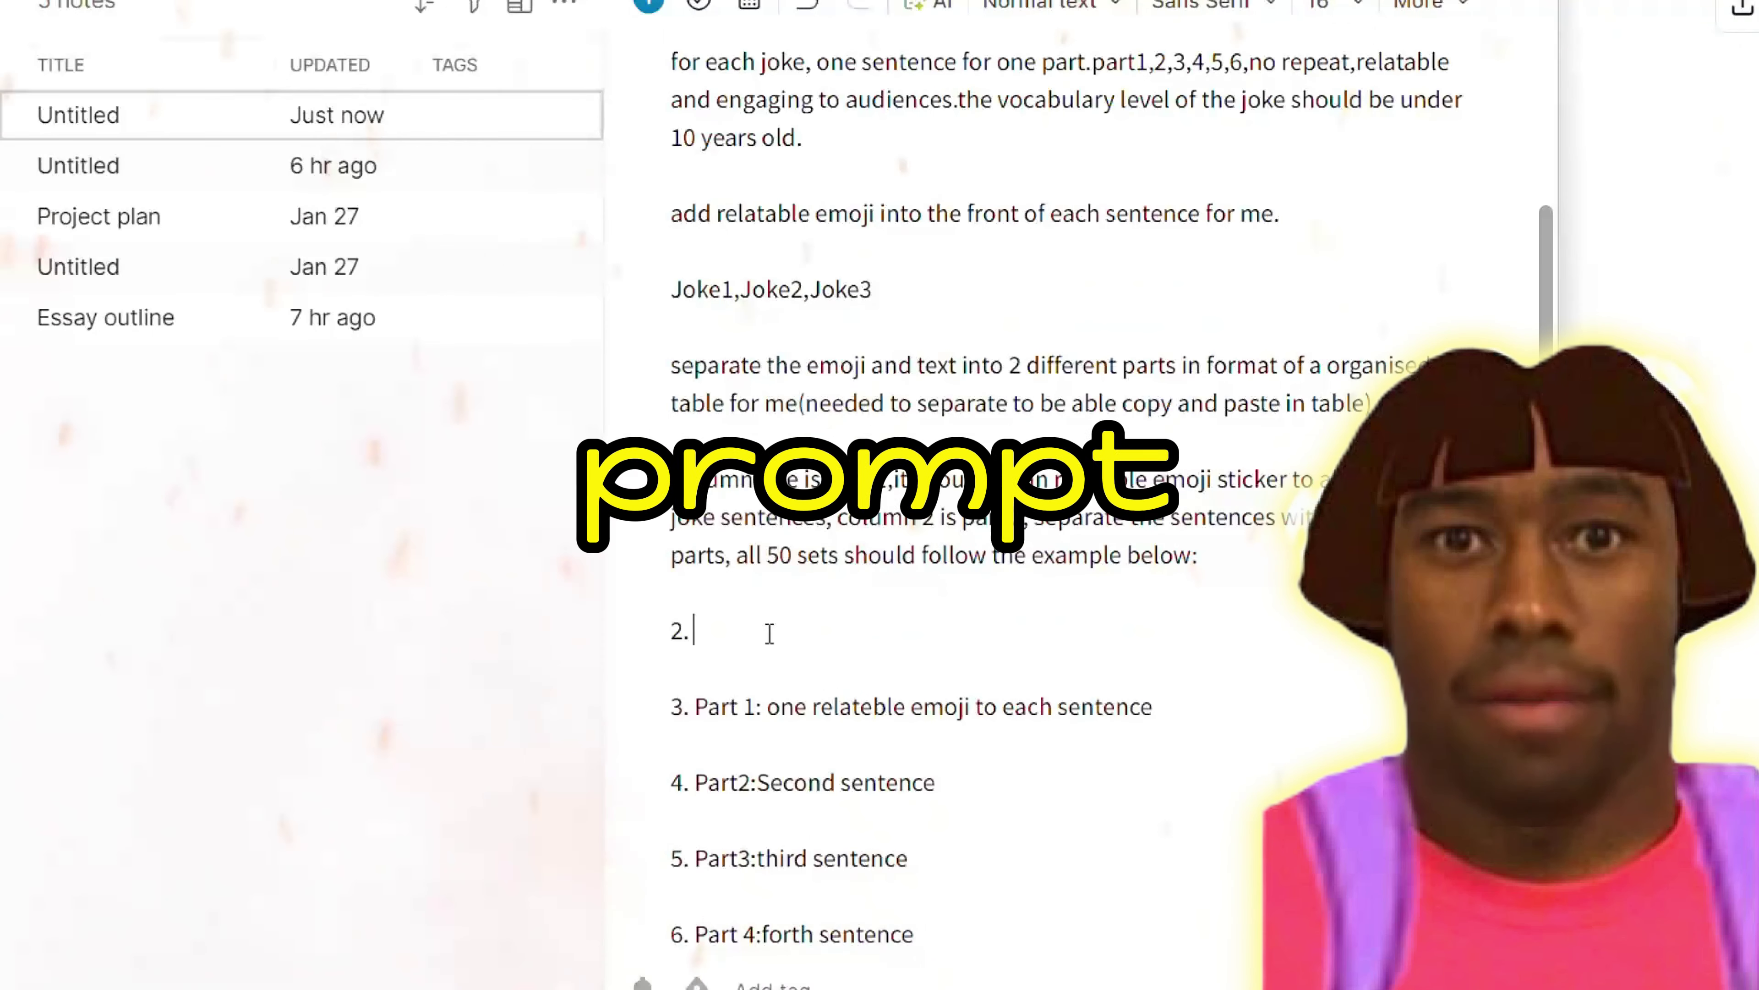
Remove the list numbers from the example part lines in the joke prompt note.
key("BackSpace")
key("BackSpace")
key("BackSpace")
key("BackSpace")
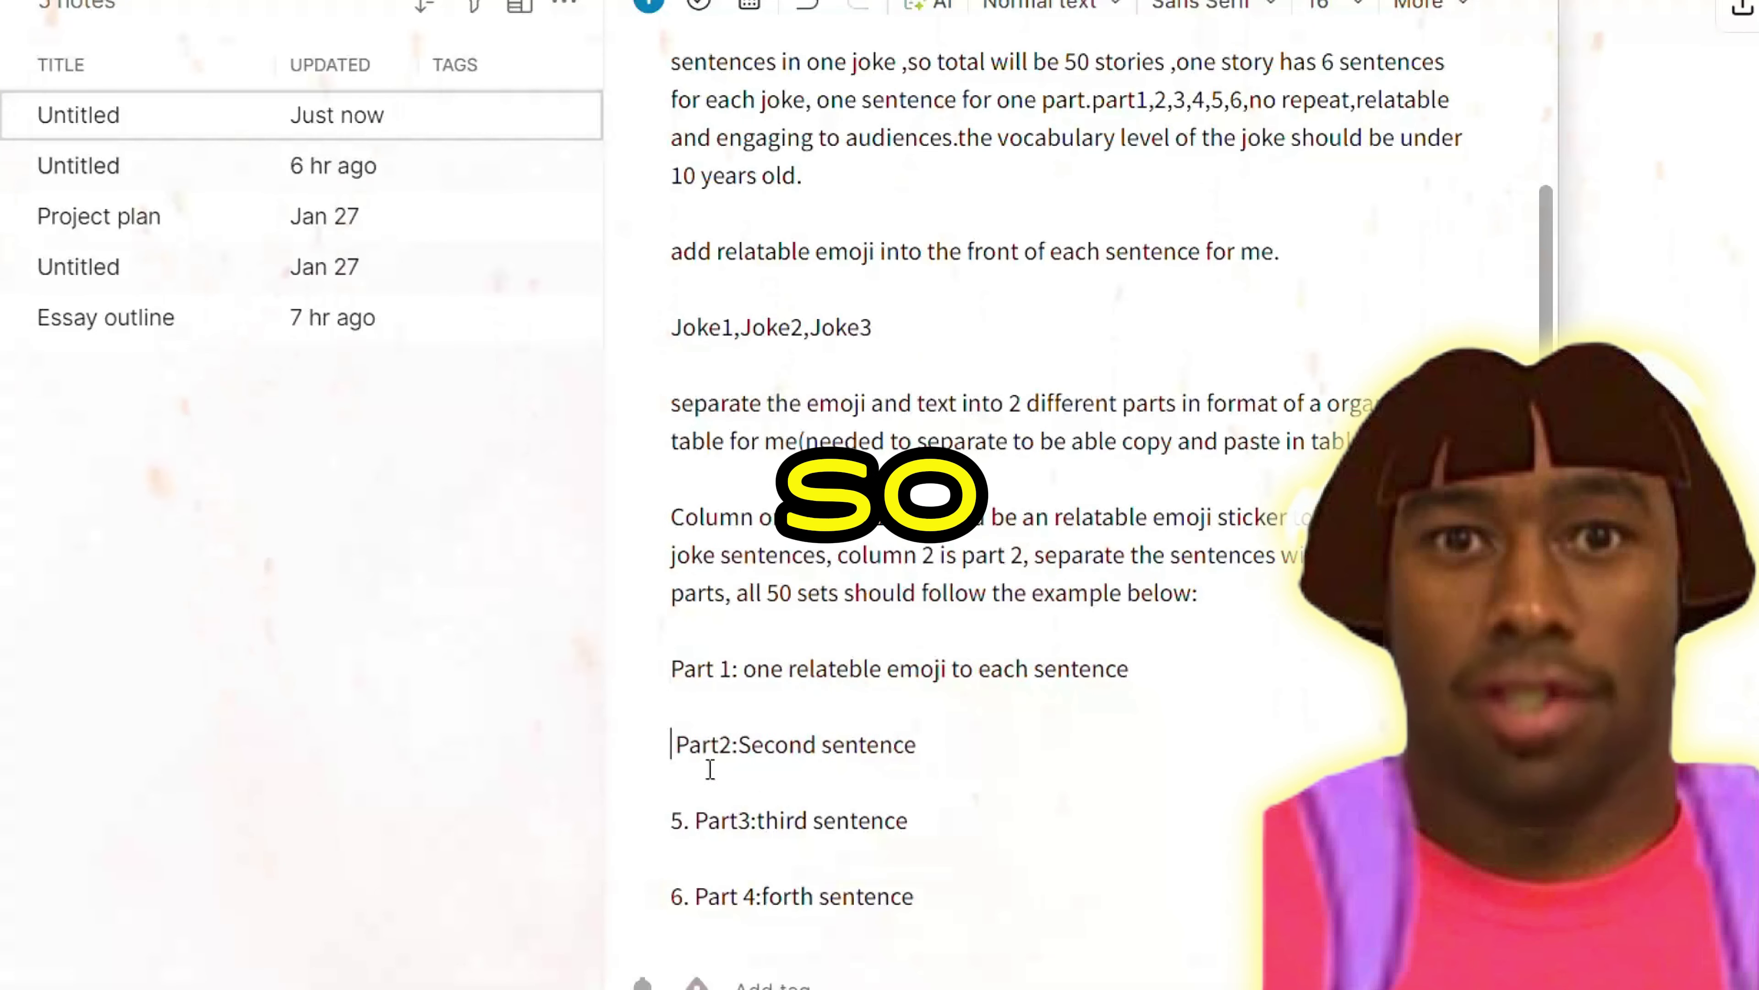
Replace the "Part 1" label with "Emoji" and relabel the following lines as Part1:First sentence, Part2:second sentence and Part 3:third sentence.
left_click_drag(731, 669, 659, 654)
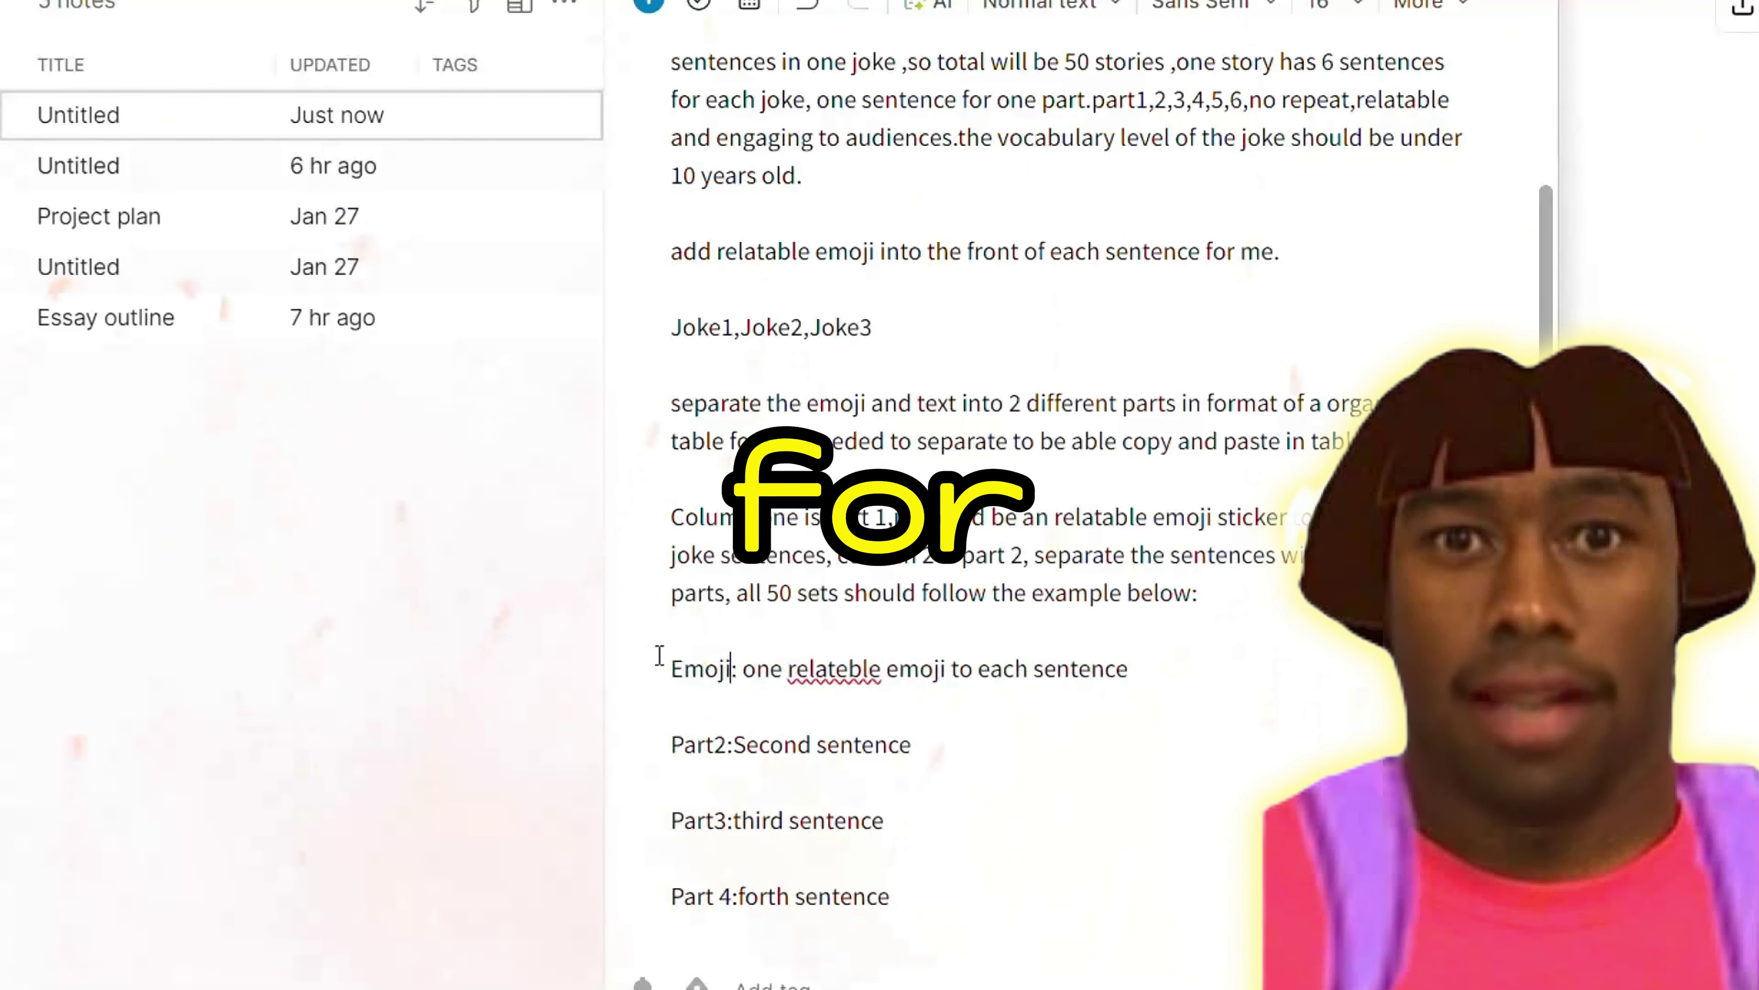
type("Emoji")
key("Return")
key("BackSpace")
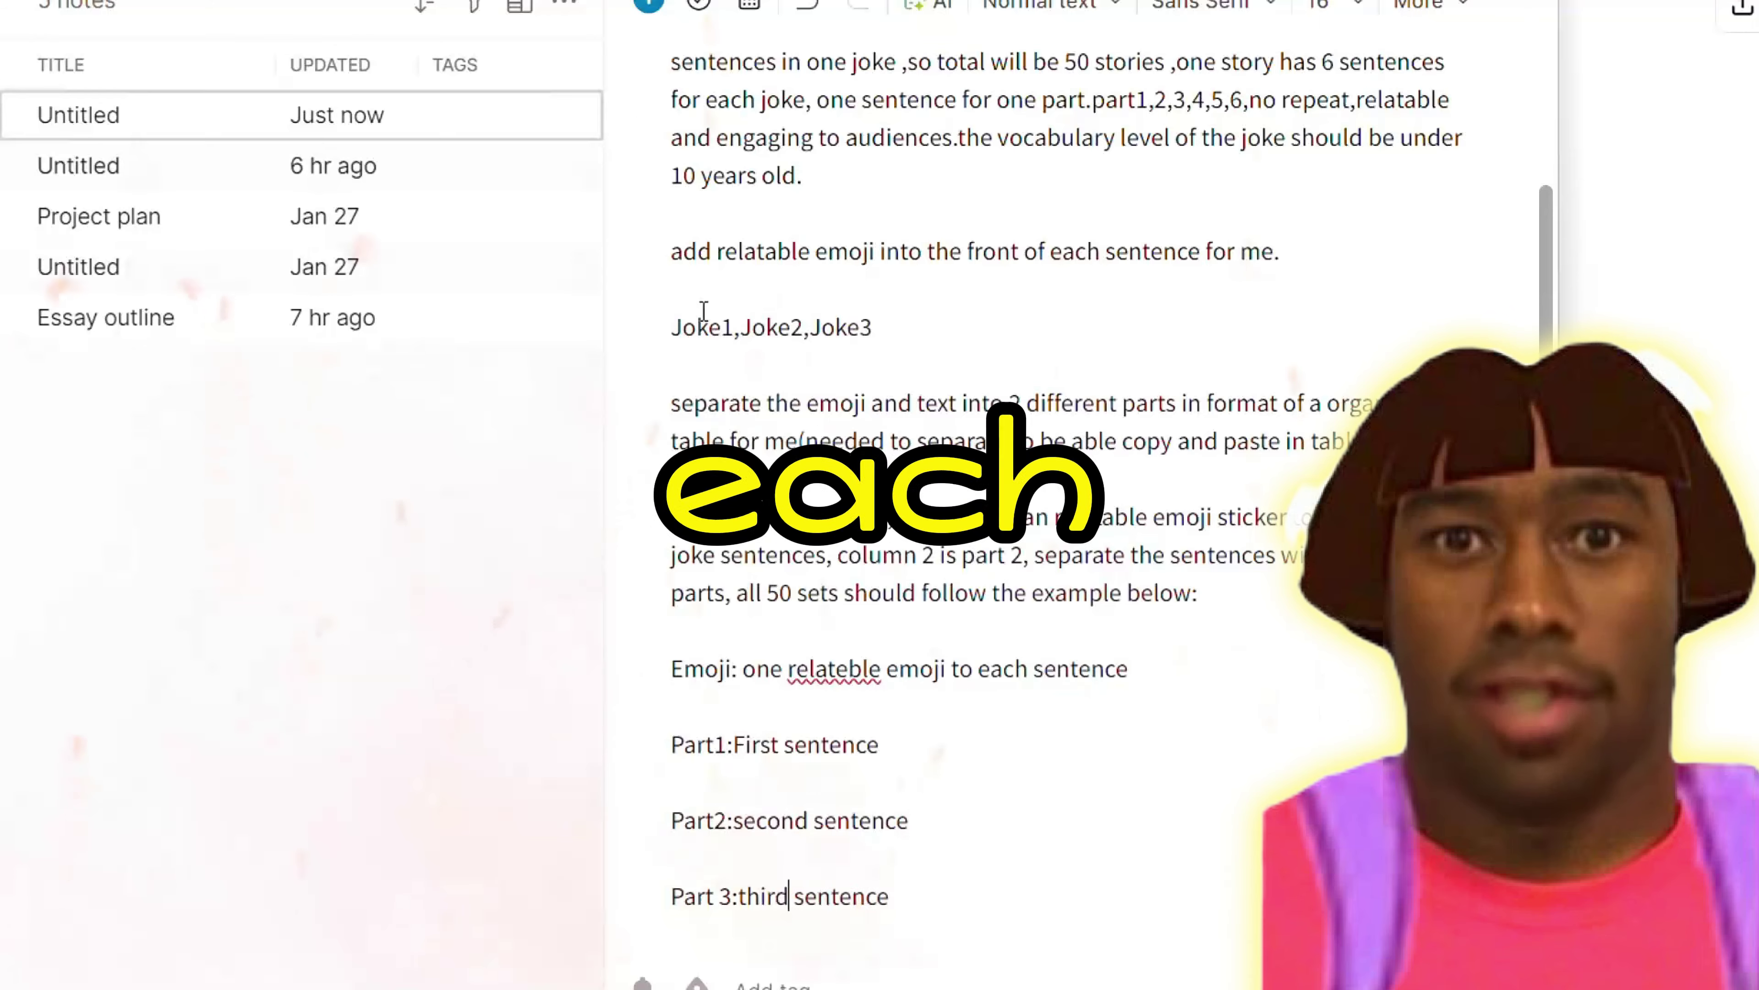
Select the whole prompt text and read through the completed version, including its example stories.
key("ctrl+a")
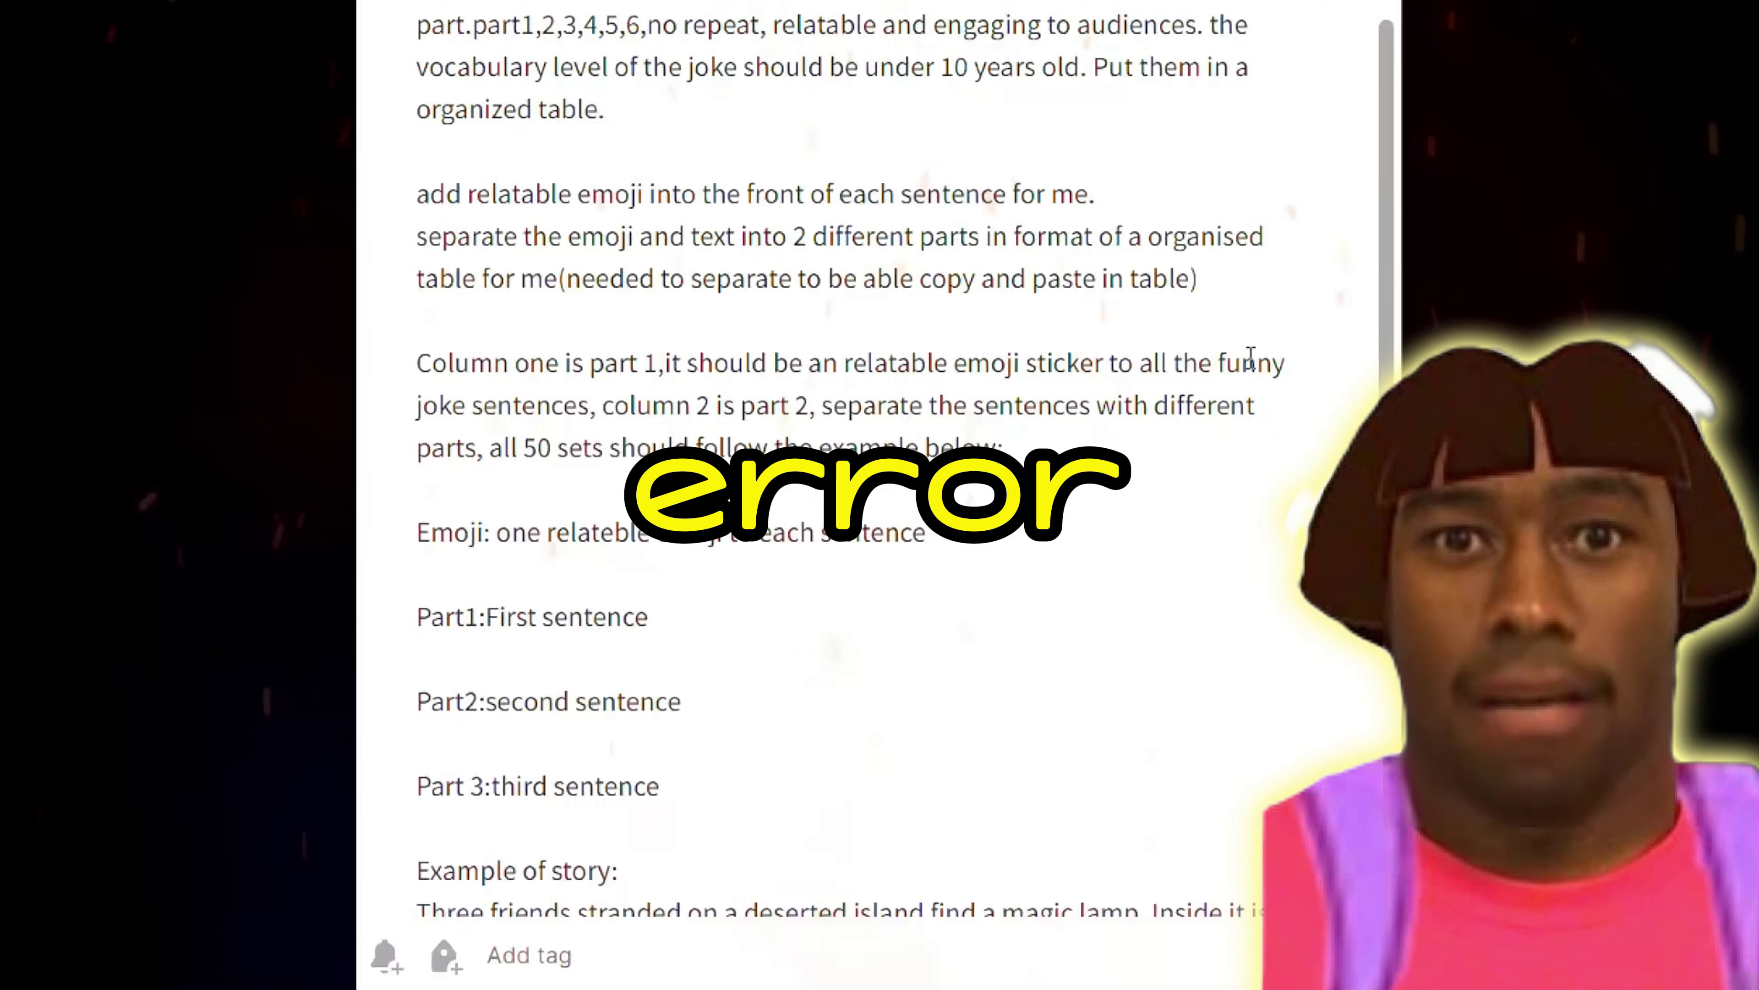
scroll(1266, 461, "up", 2)
scroll(1267, 461, "down", 7)
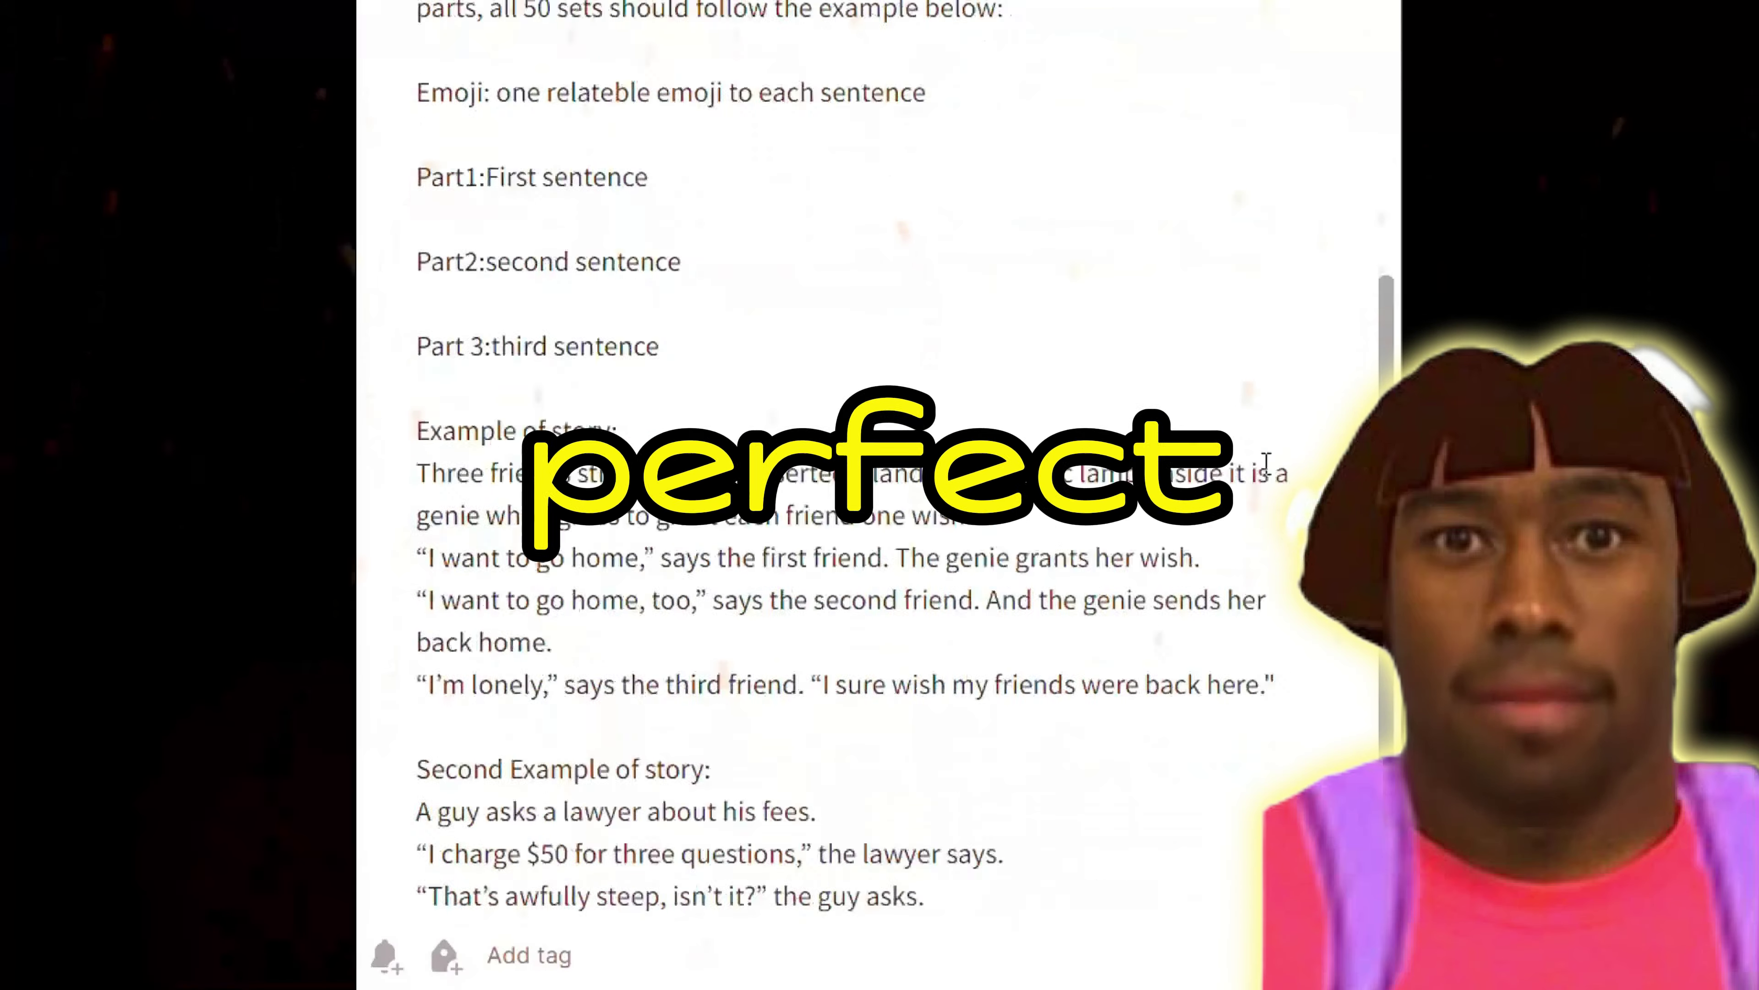
scroll(1266, 460, "down", 2)
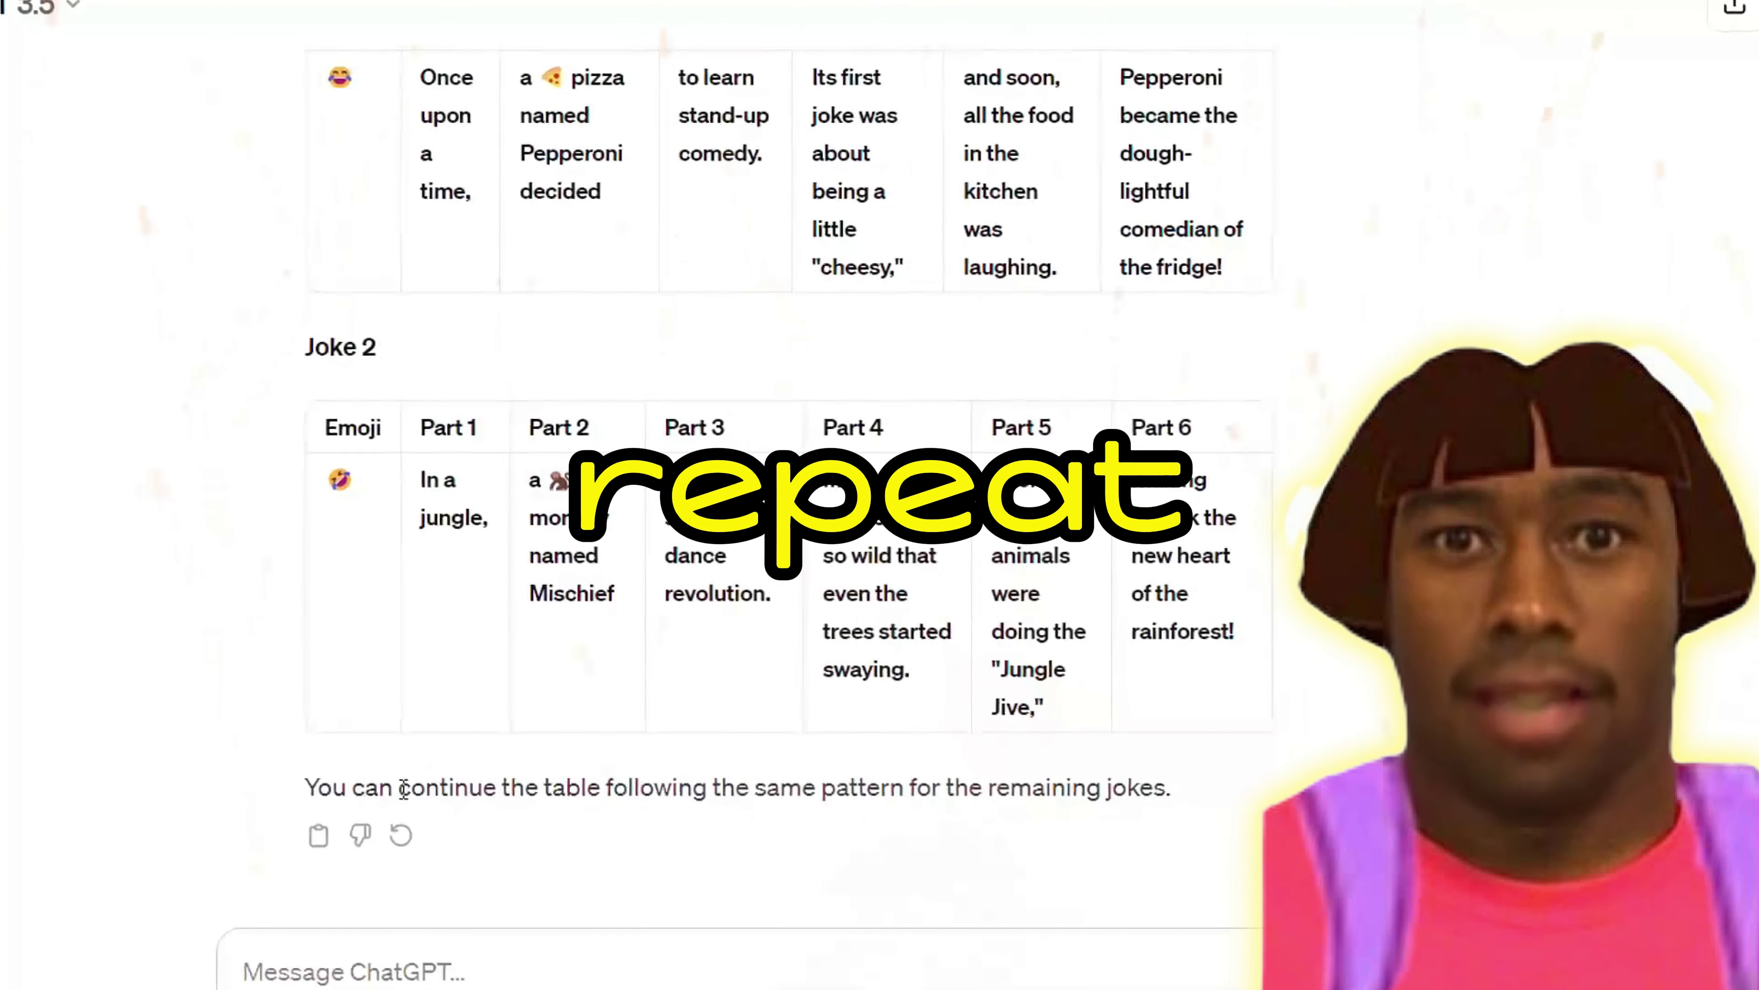
Reuse ChatGPT's closing sentence to request that it continue the table following the same pattern for the remaining 48 jokes.
left_click_drag(404, 788, 1210, 811)
key("ctrl+c")
left_click(628, 966)
key("ctrl+v")
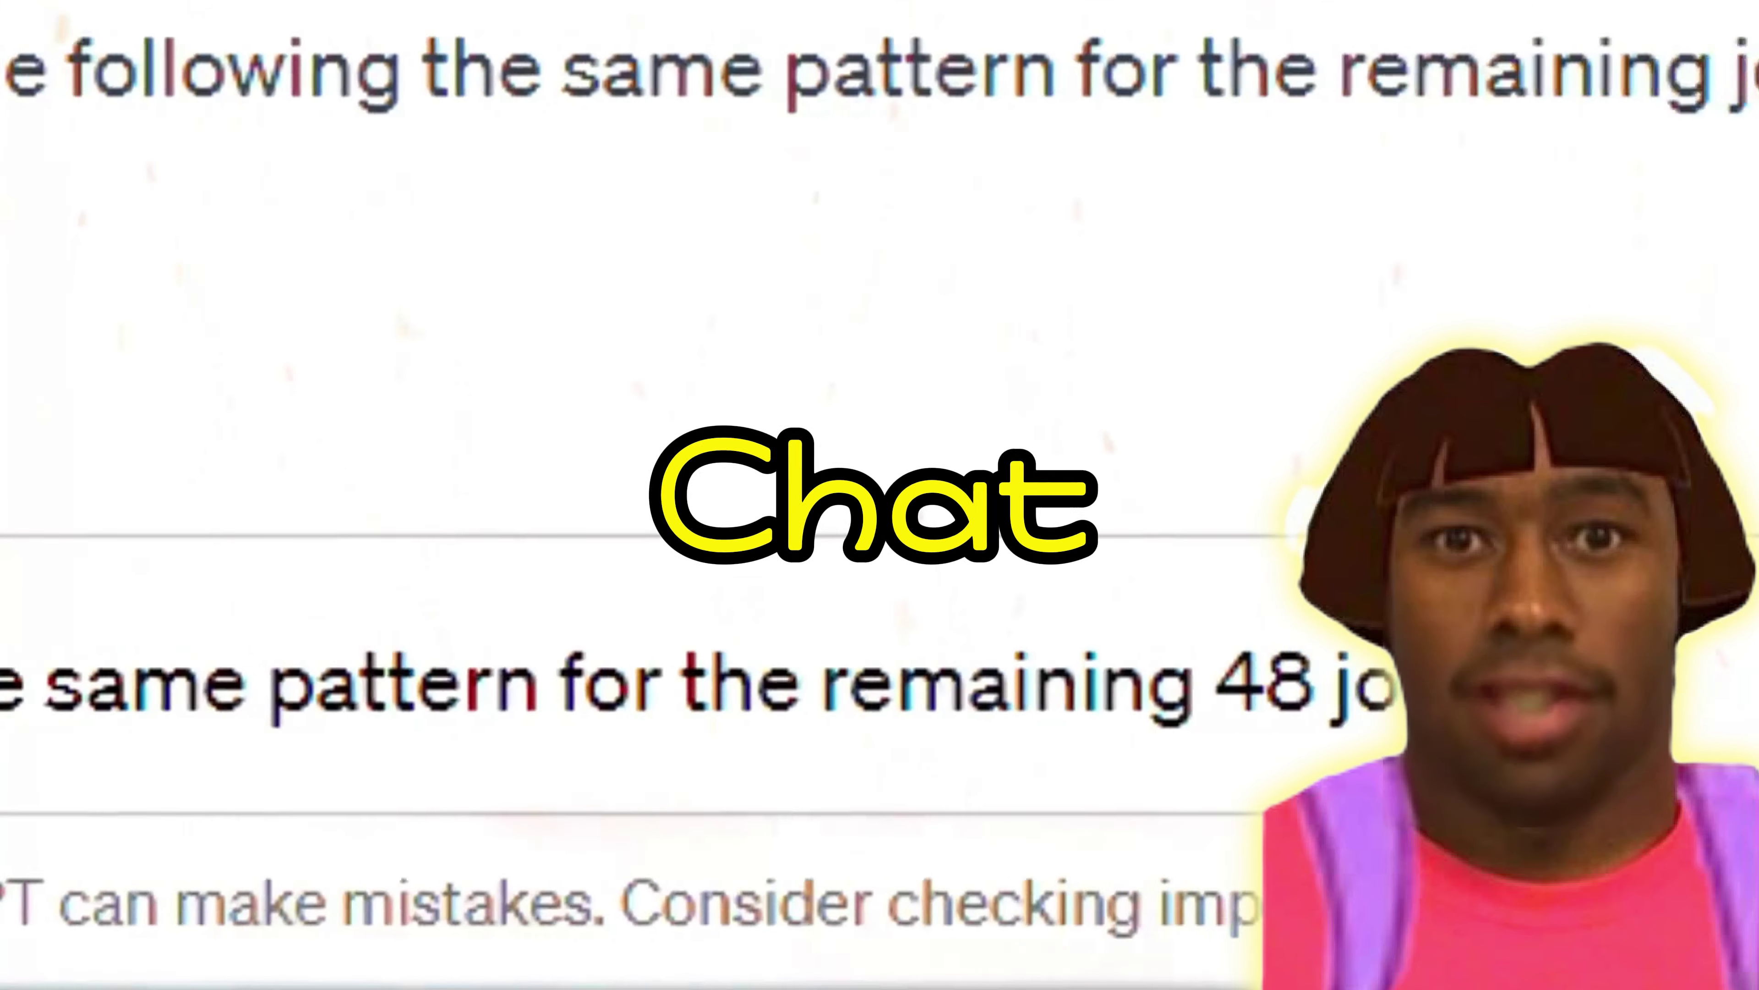
key("Return")
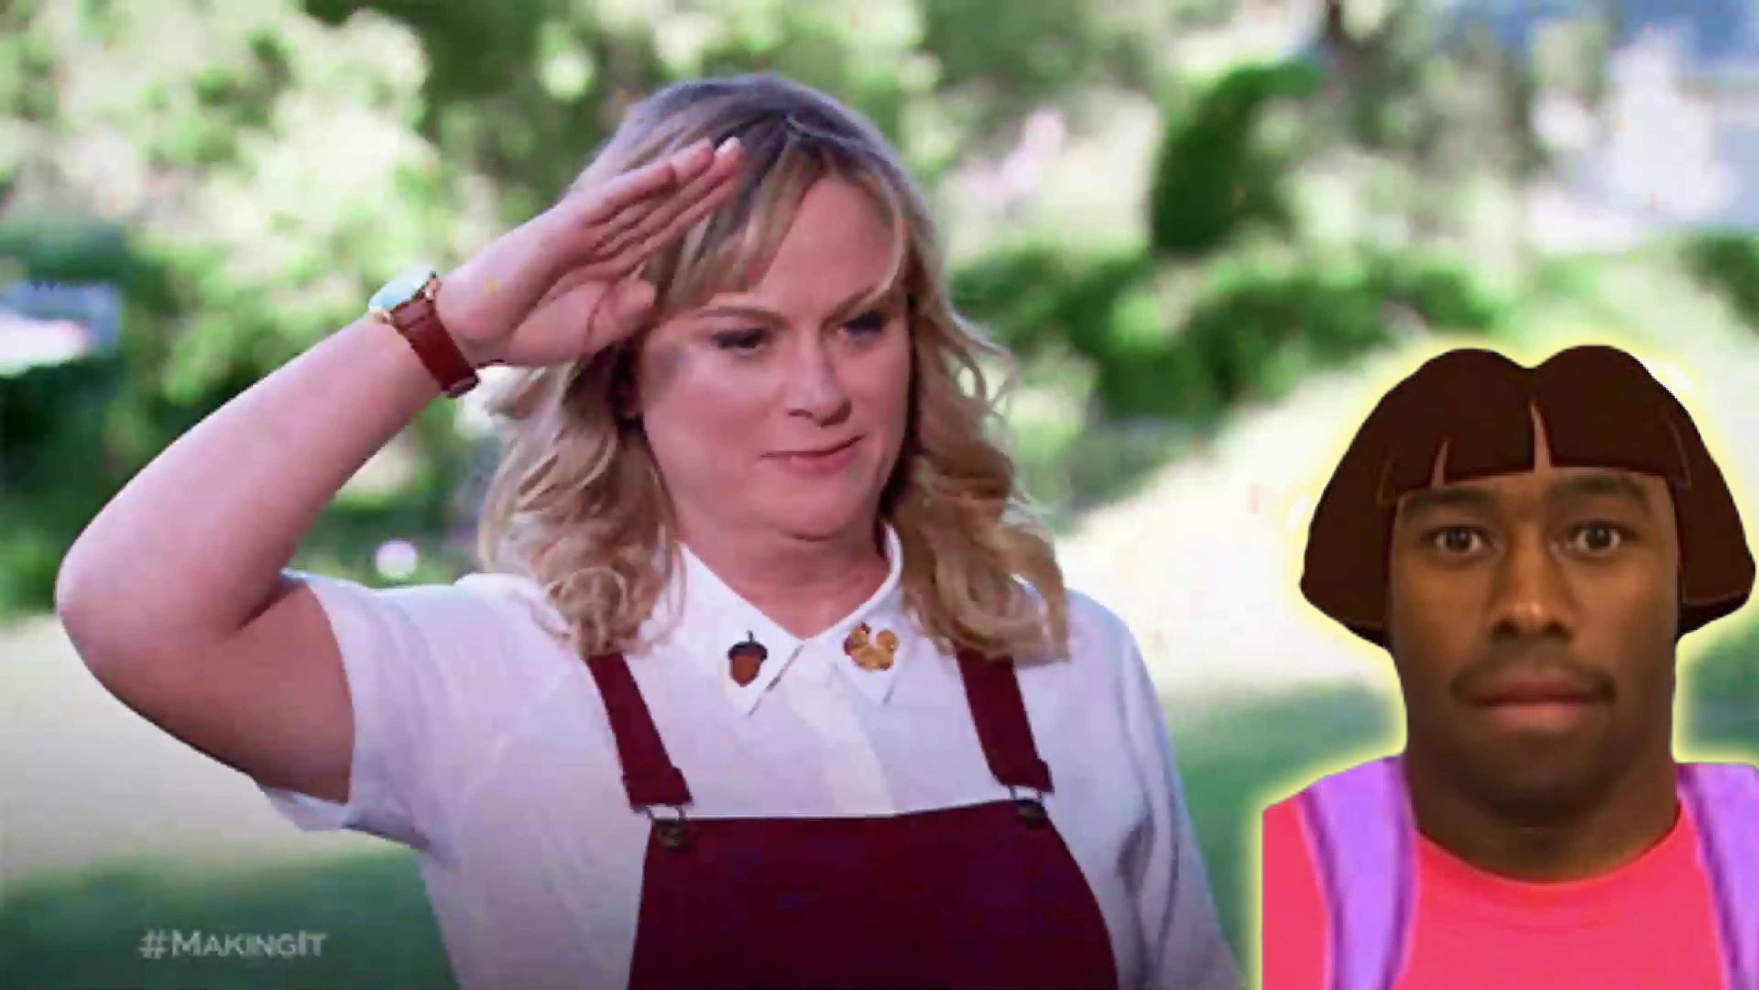
Ask ChatGPT to create 44 more stories with the exact format on the top, specifying the exact same organized format table.
type("reate")
type(" 44 more storied ")
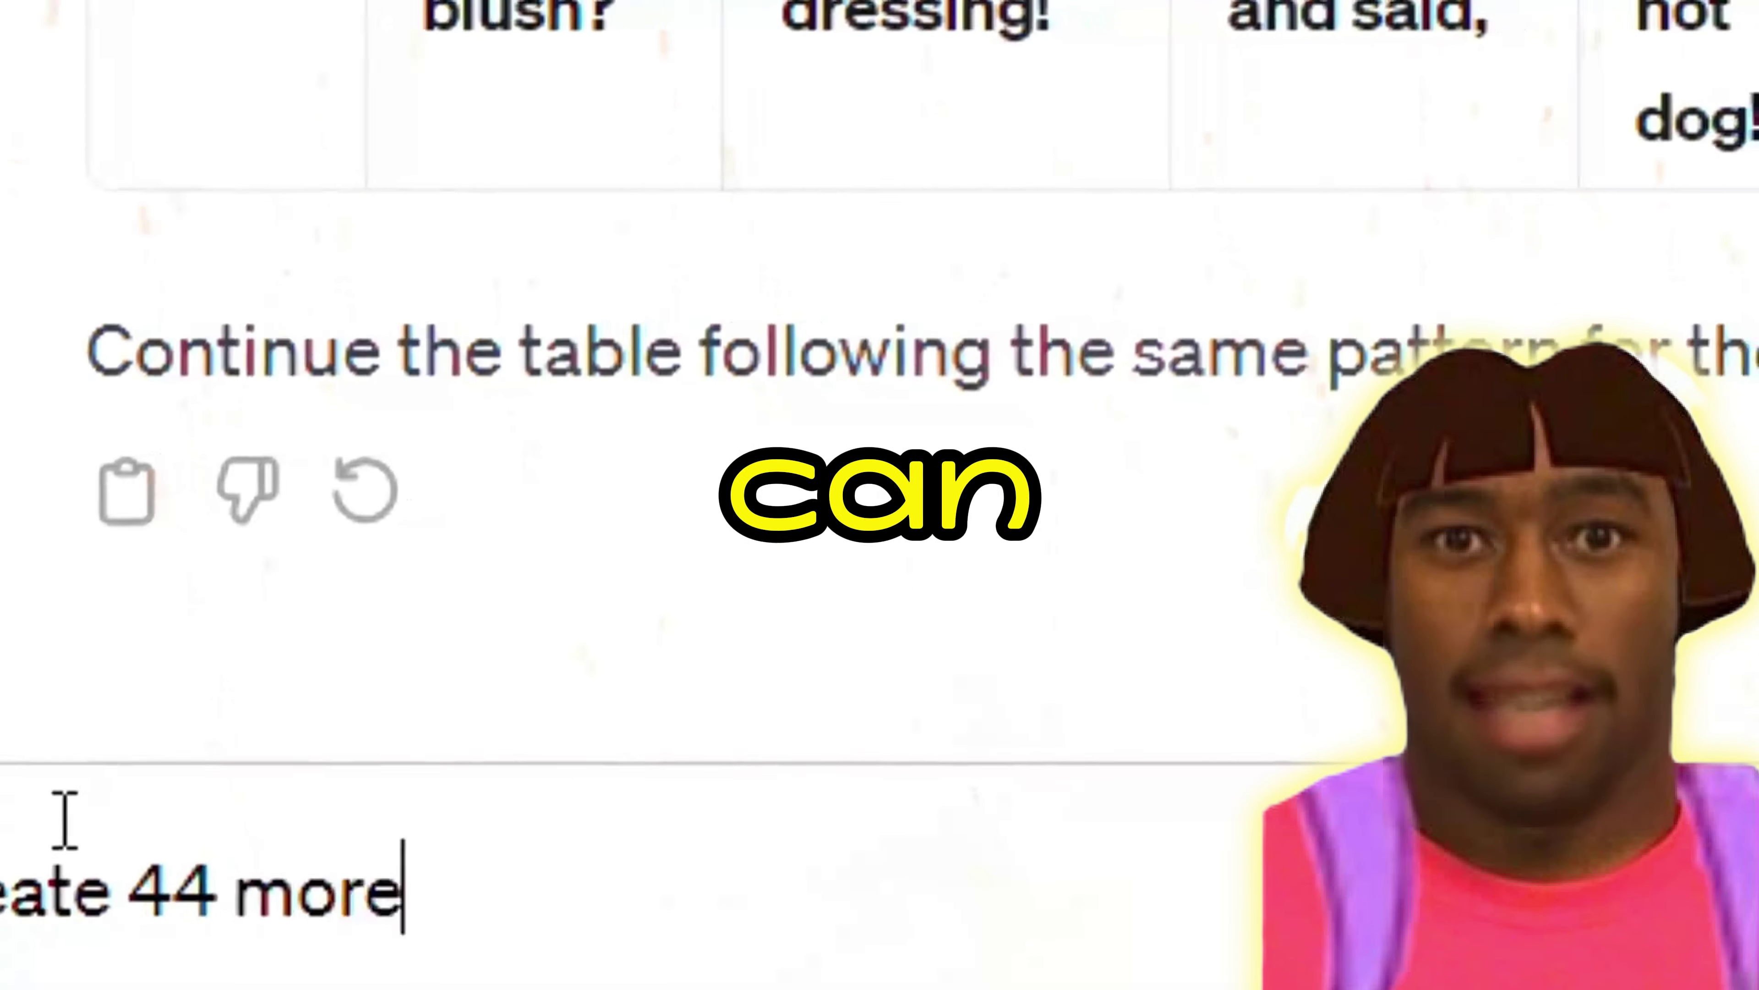
type("with the exact form")
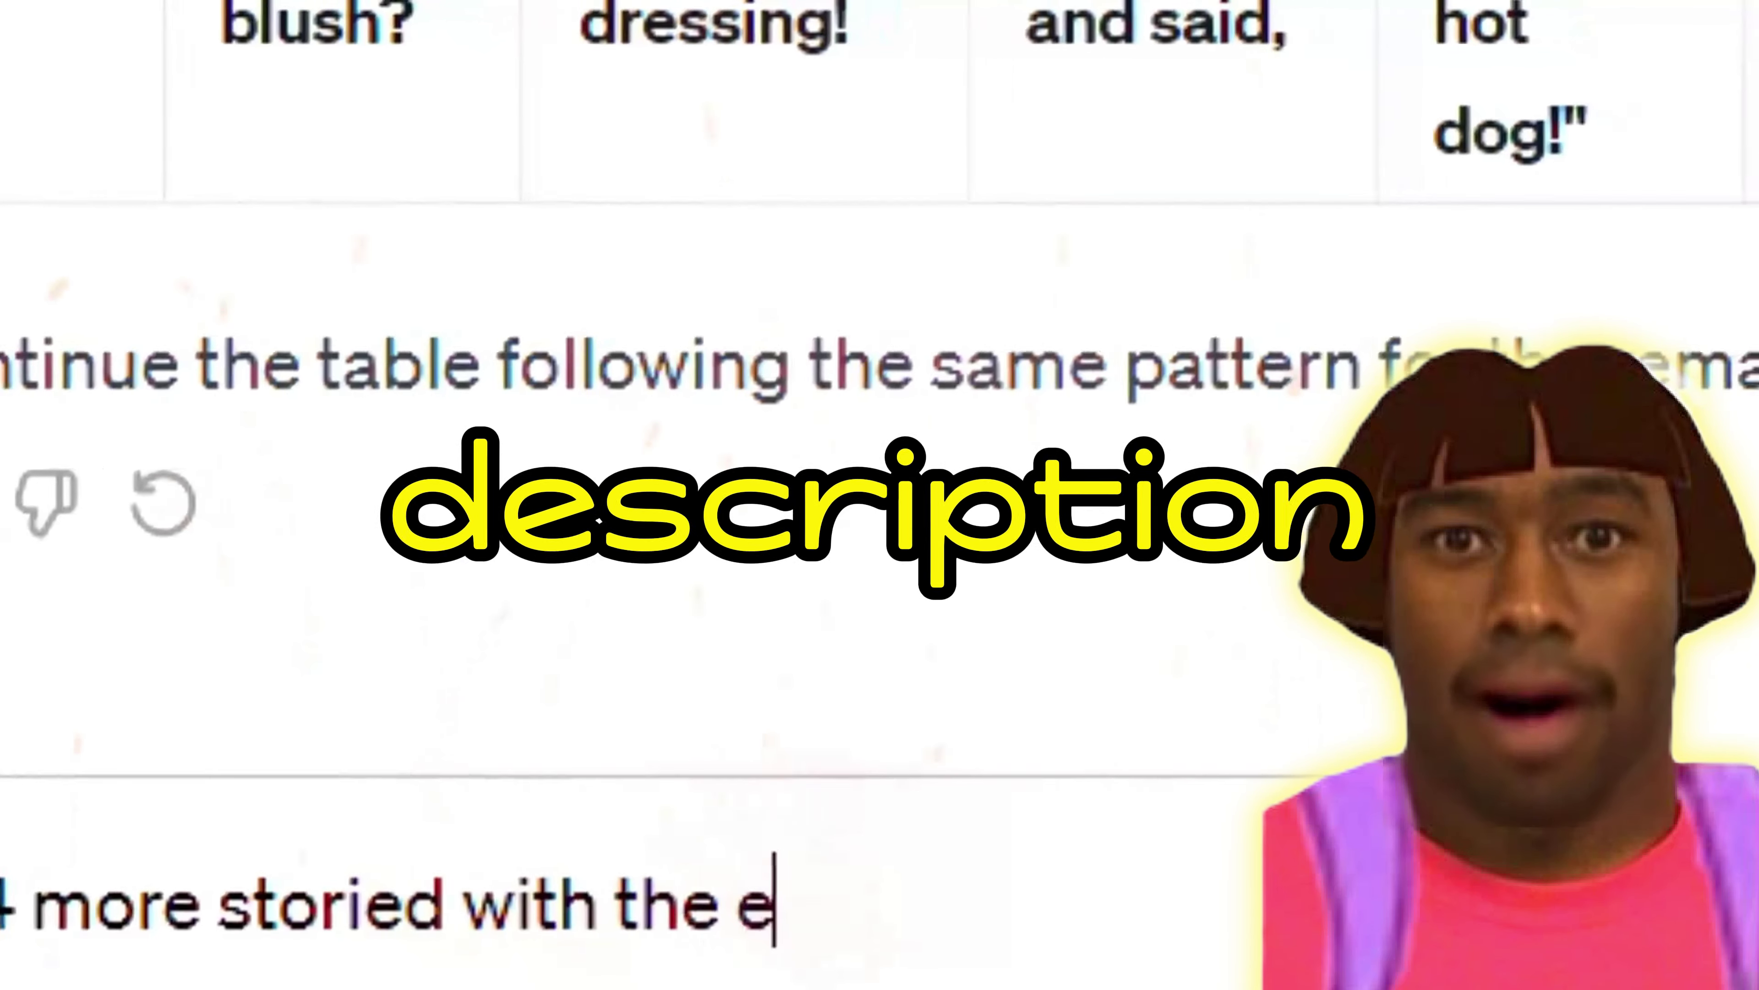
type("at ont")
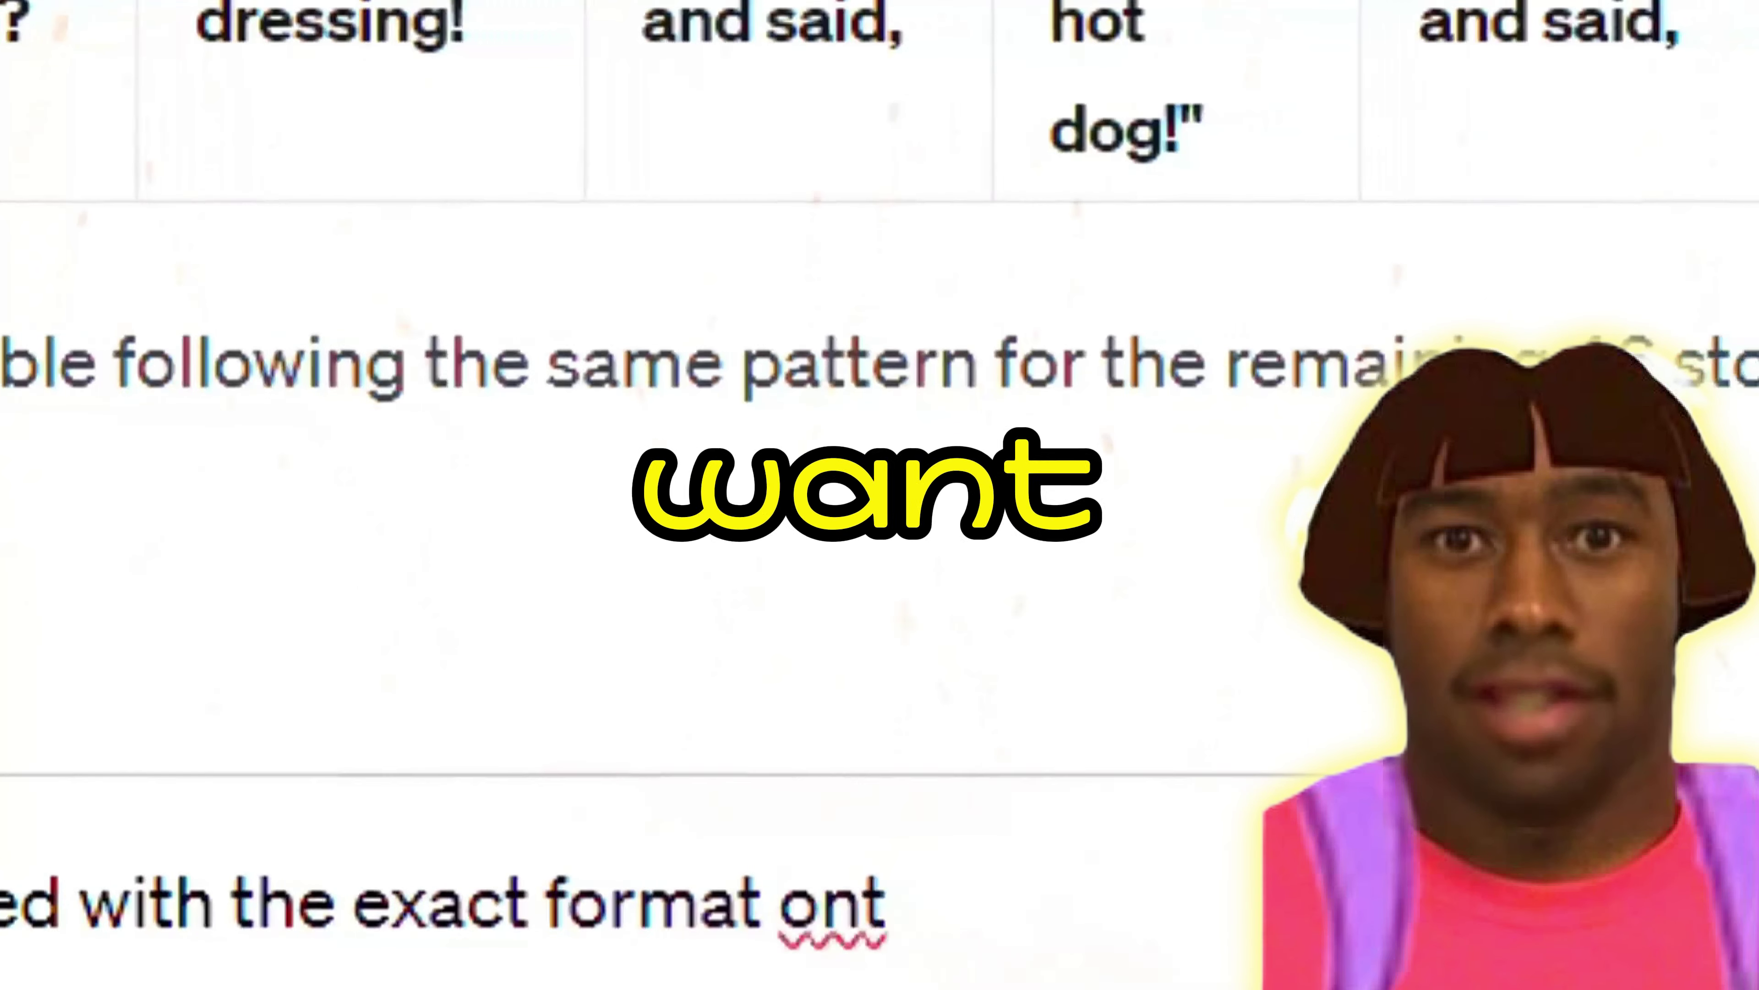
key("BackSpace")
type("the top")
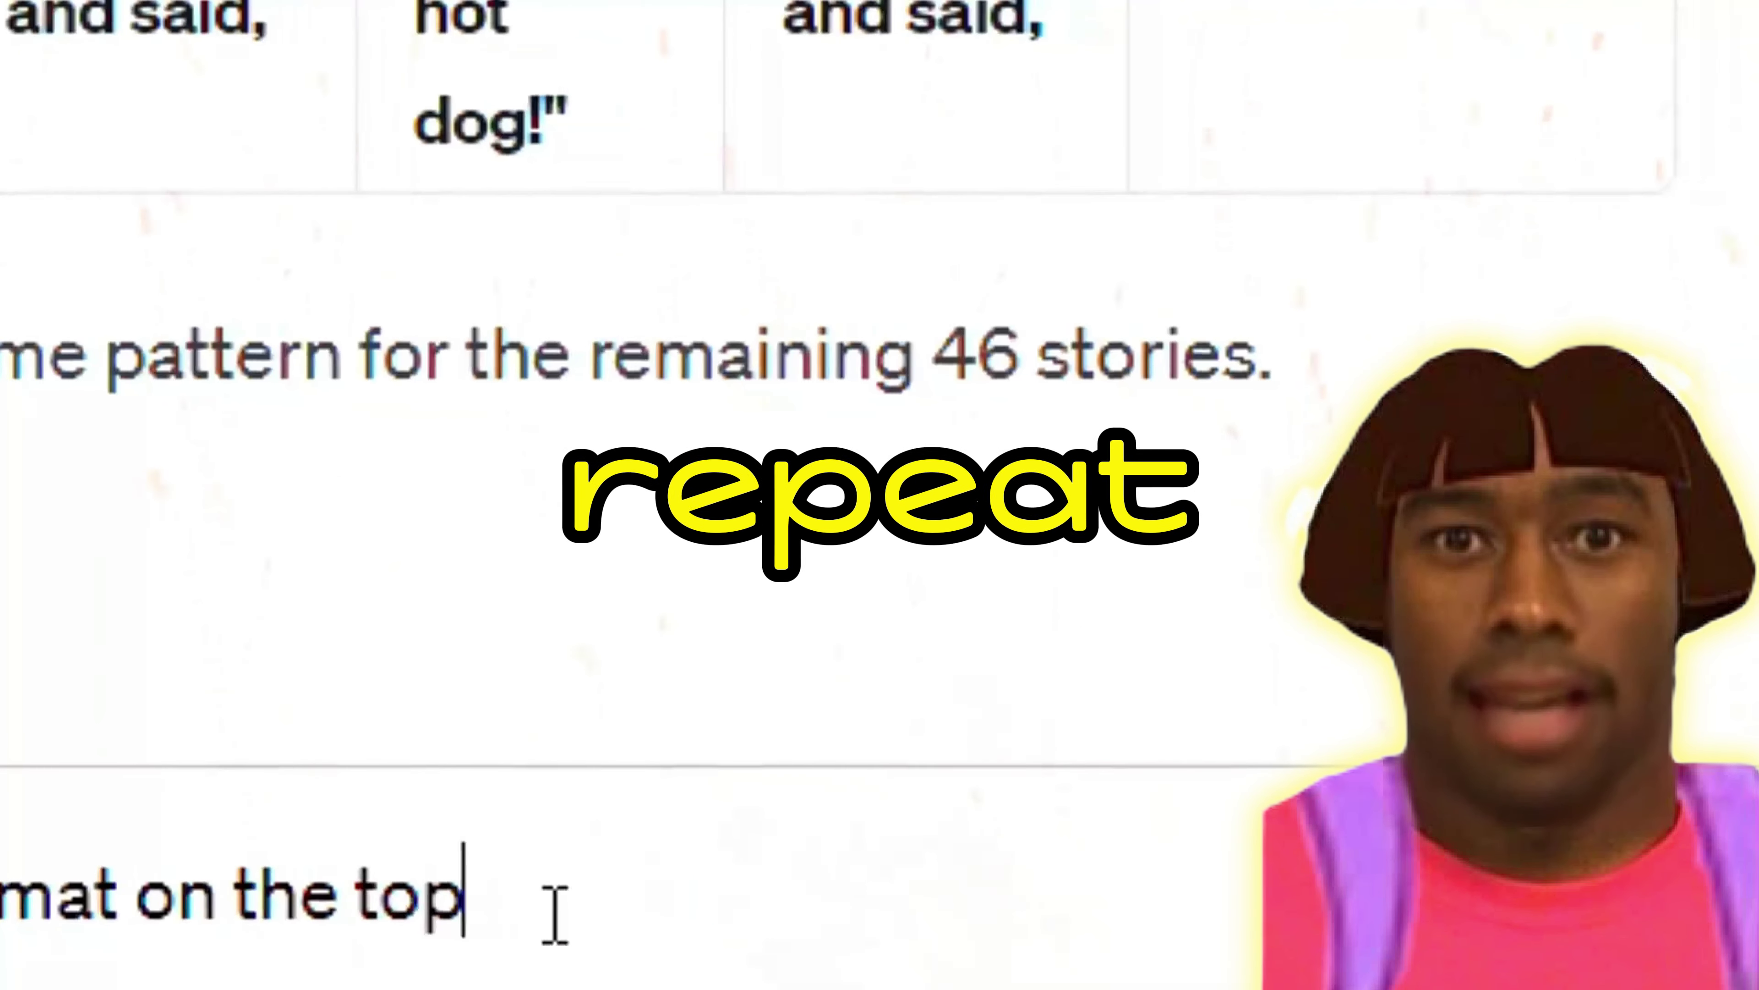
type(" (exact ds")
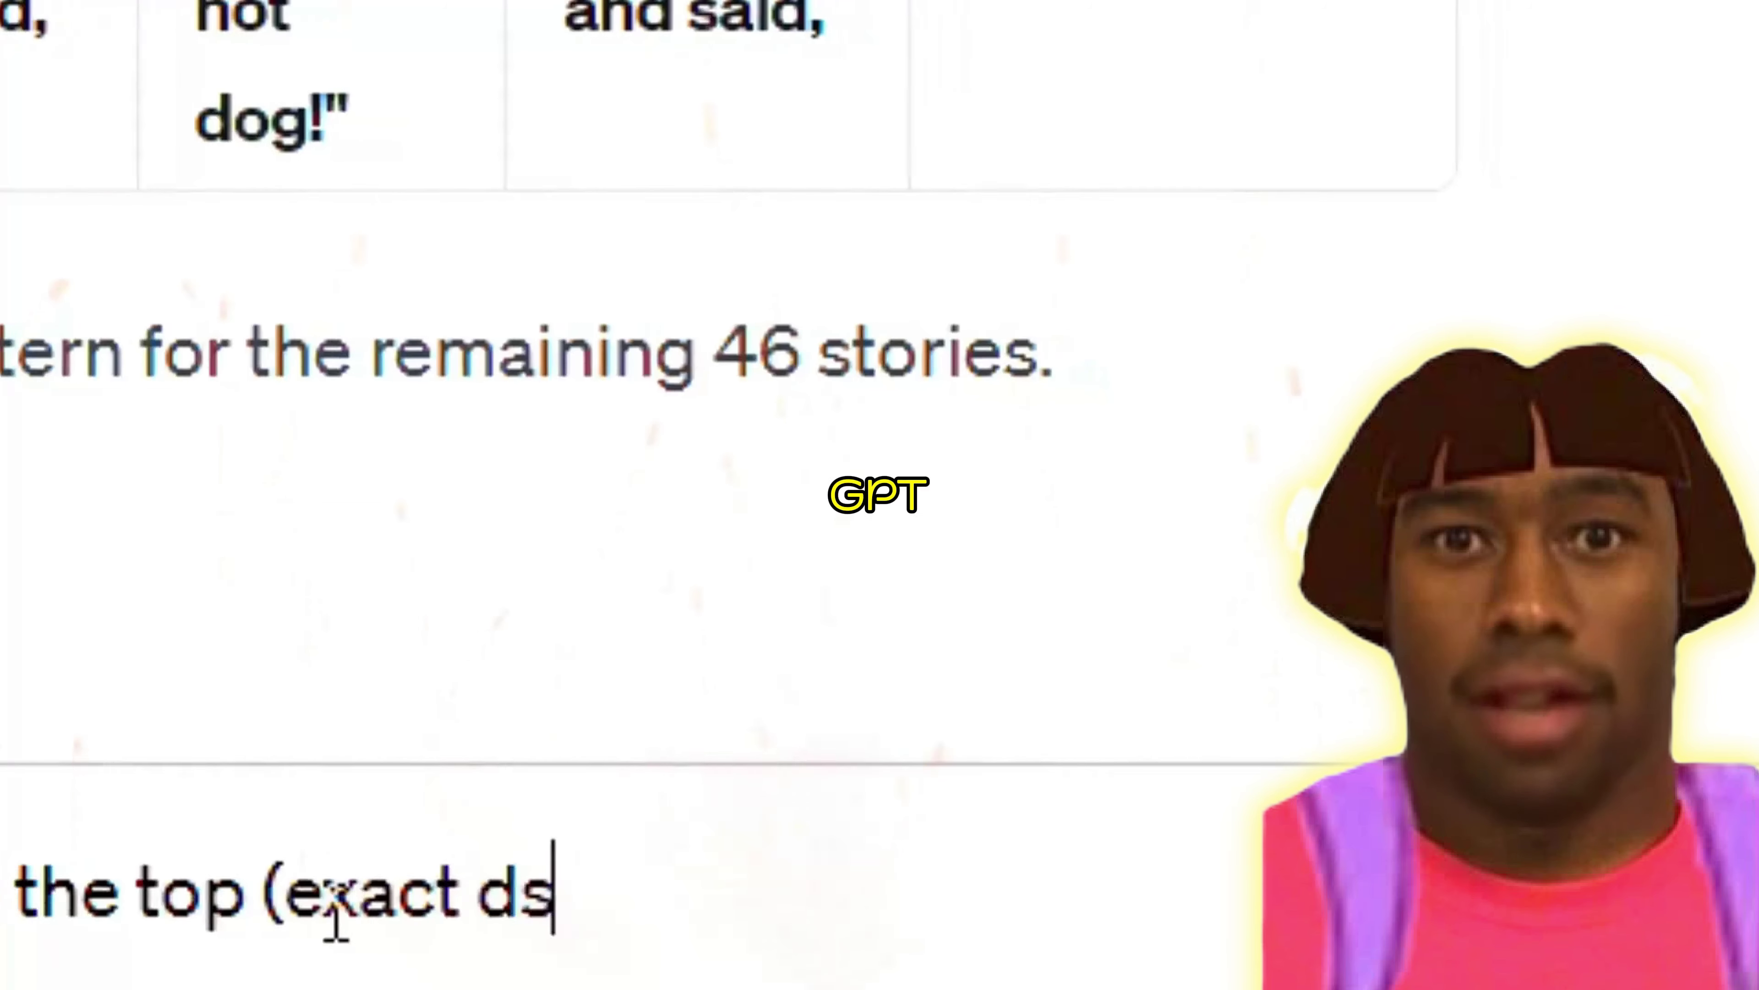
key("BackSpace")
key("BackSpace")
type("same organized format table")
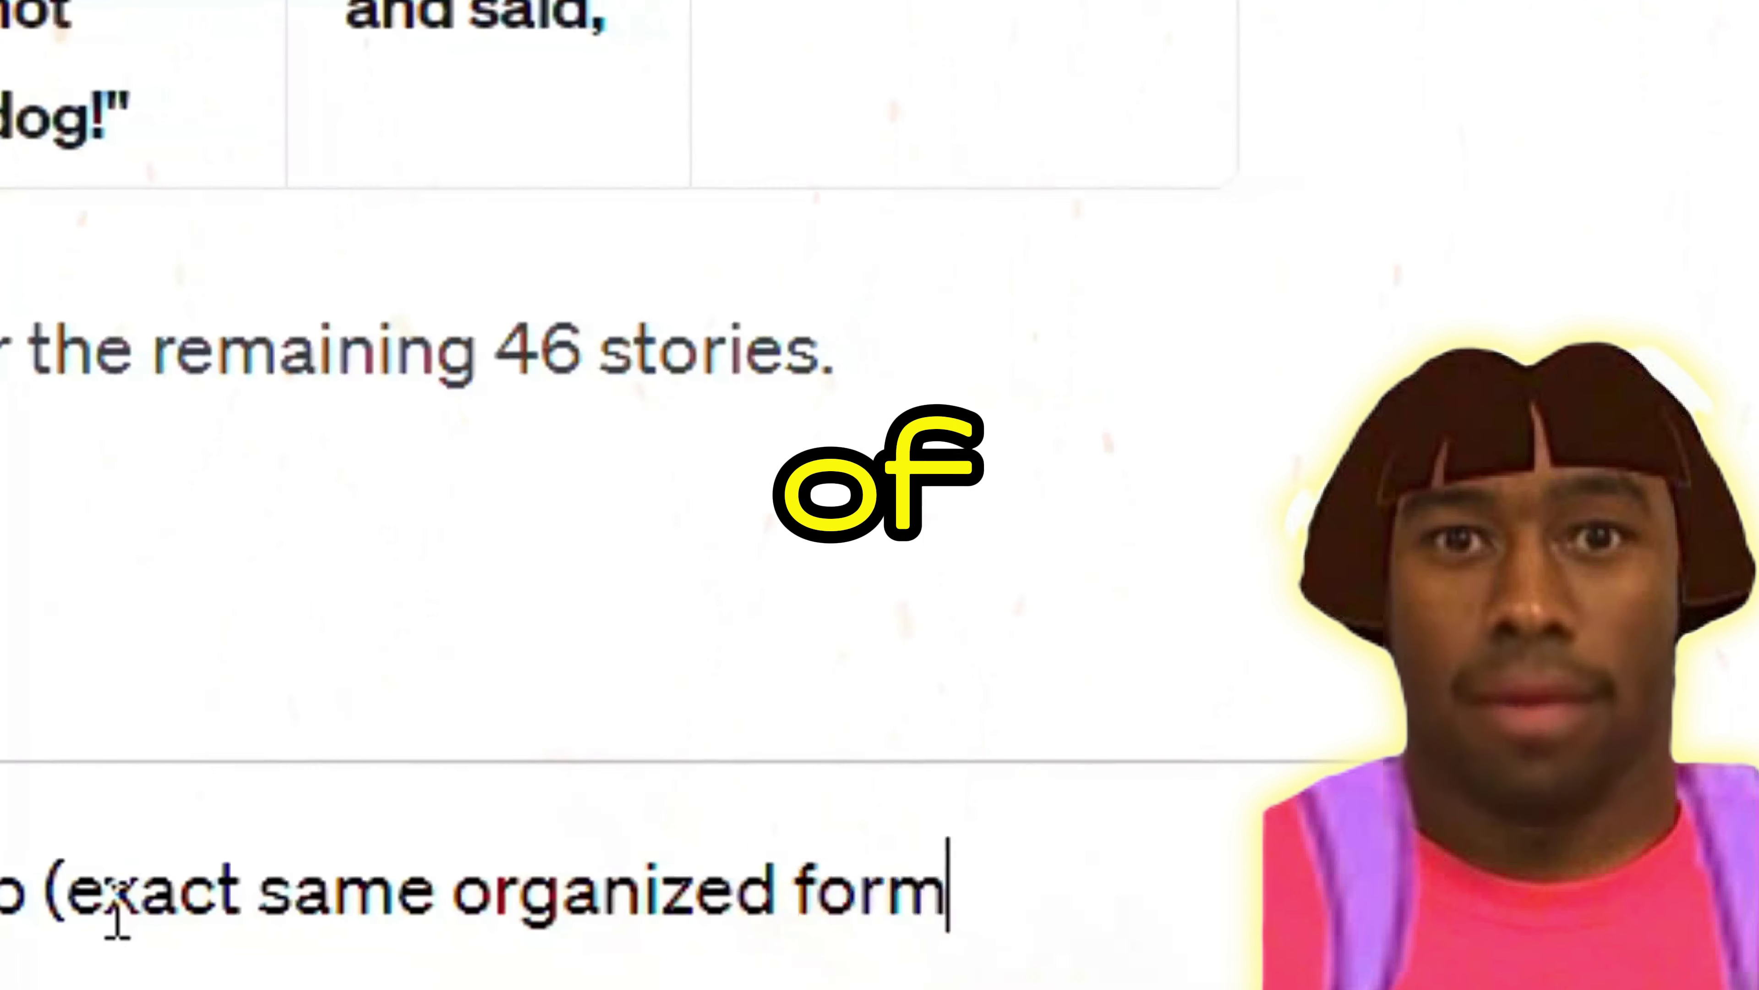
key("Return")
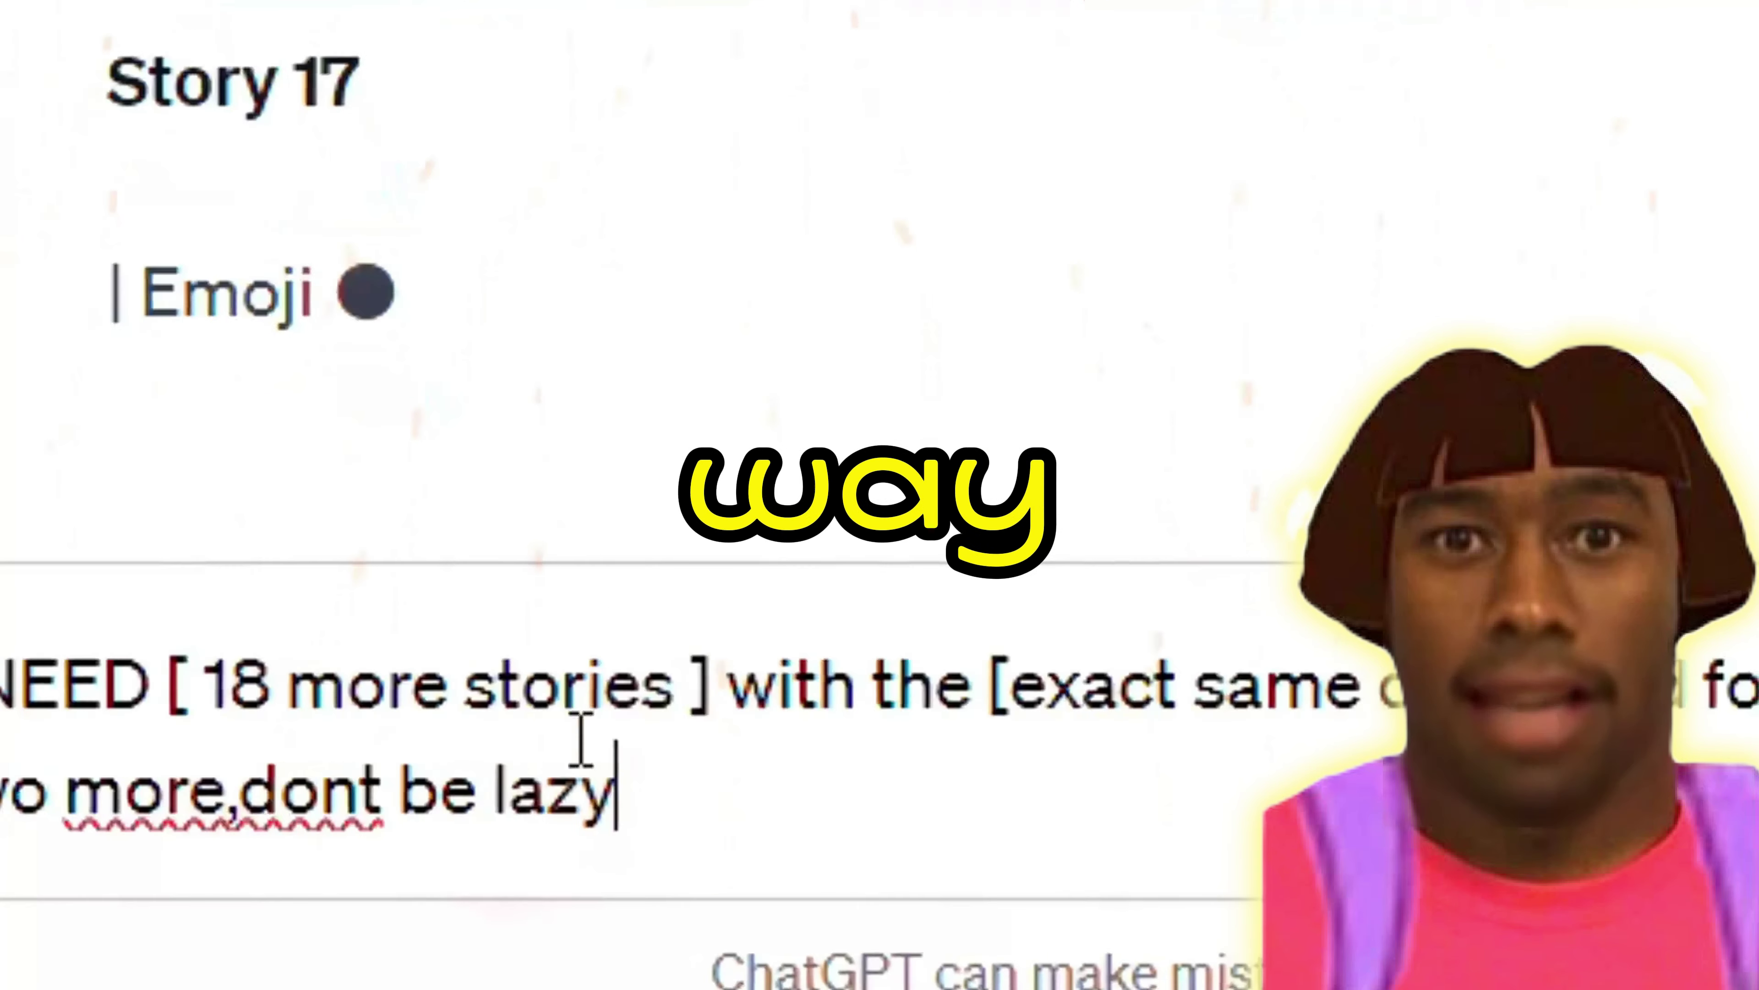
Finish the follow-up prompt with "Give me IN TOTAL 18 stories", send it, and have ChatGPT continue its cut-off response.
type(".Give me l")
type("N TOTAL")
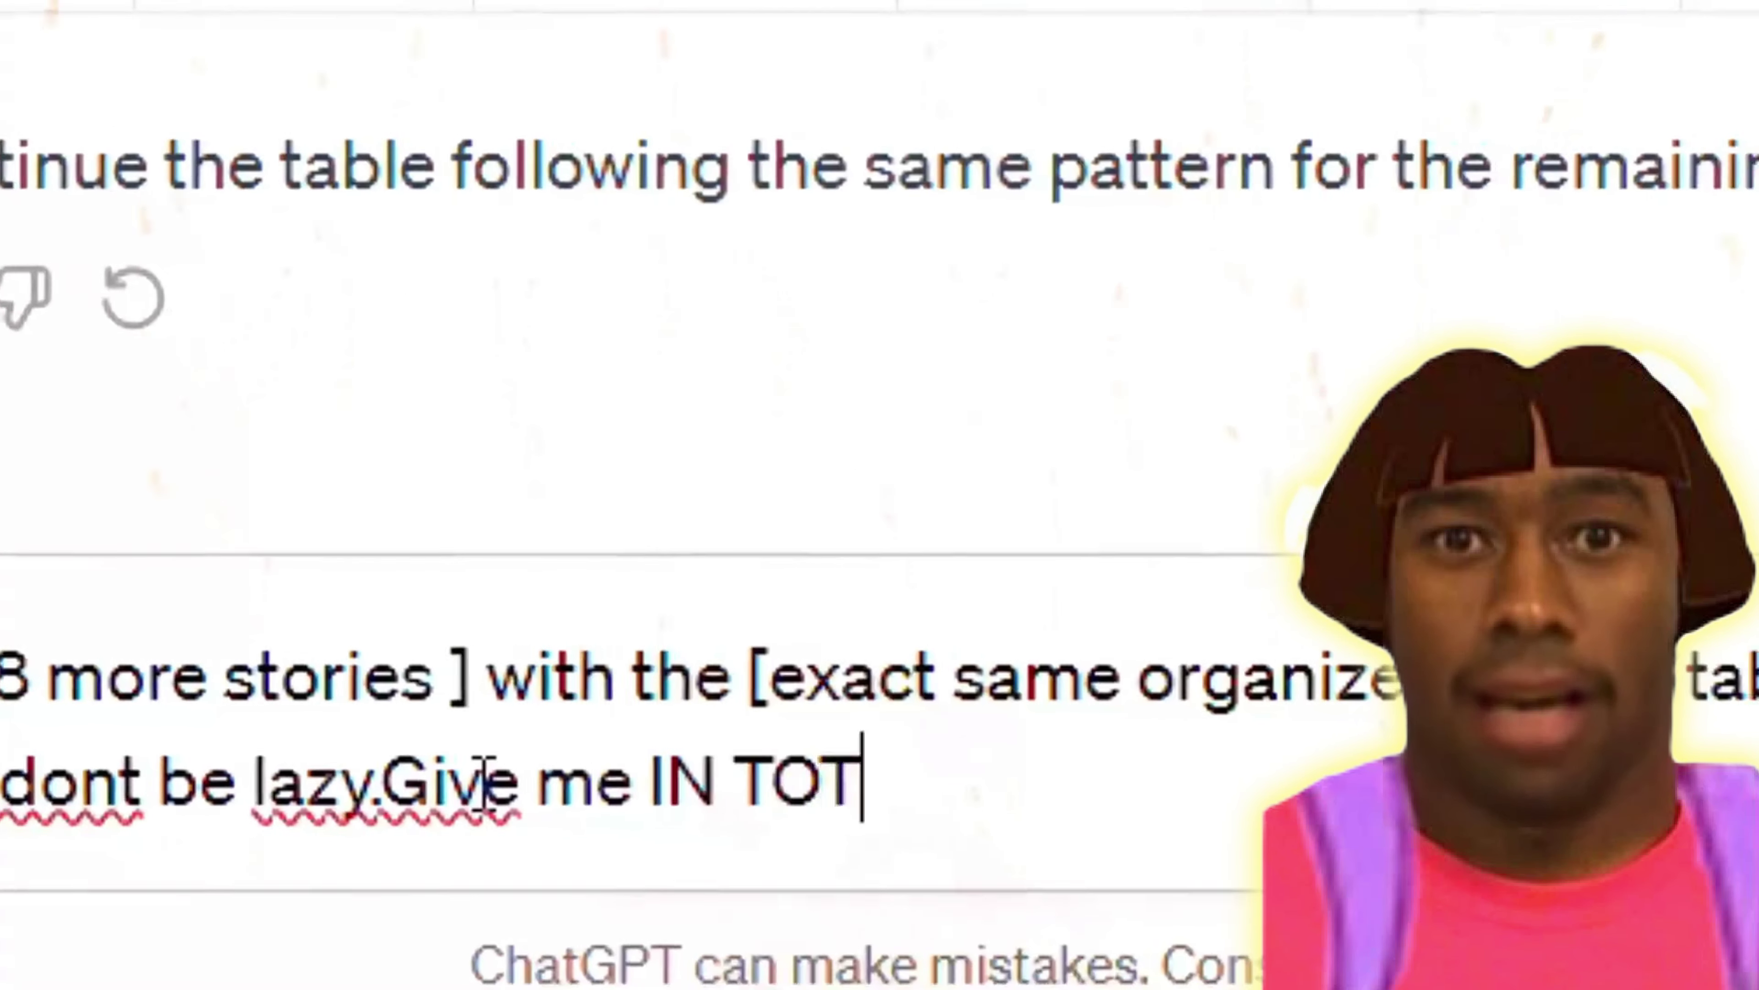
type(" 18 stories")
key("Return")
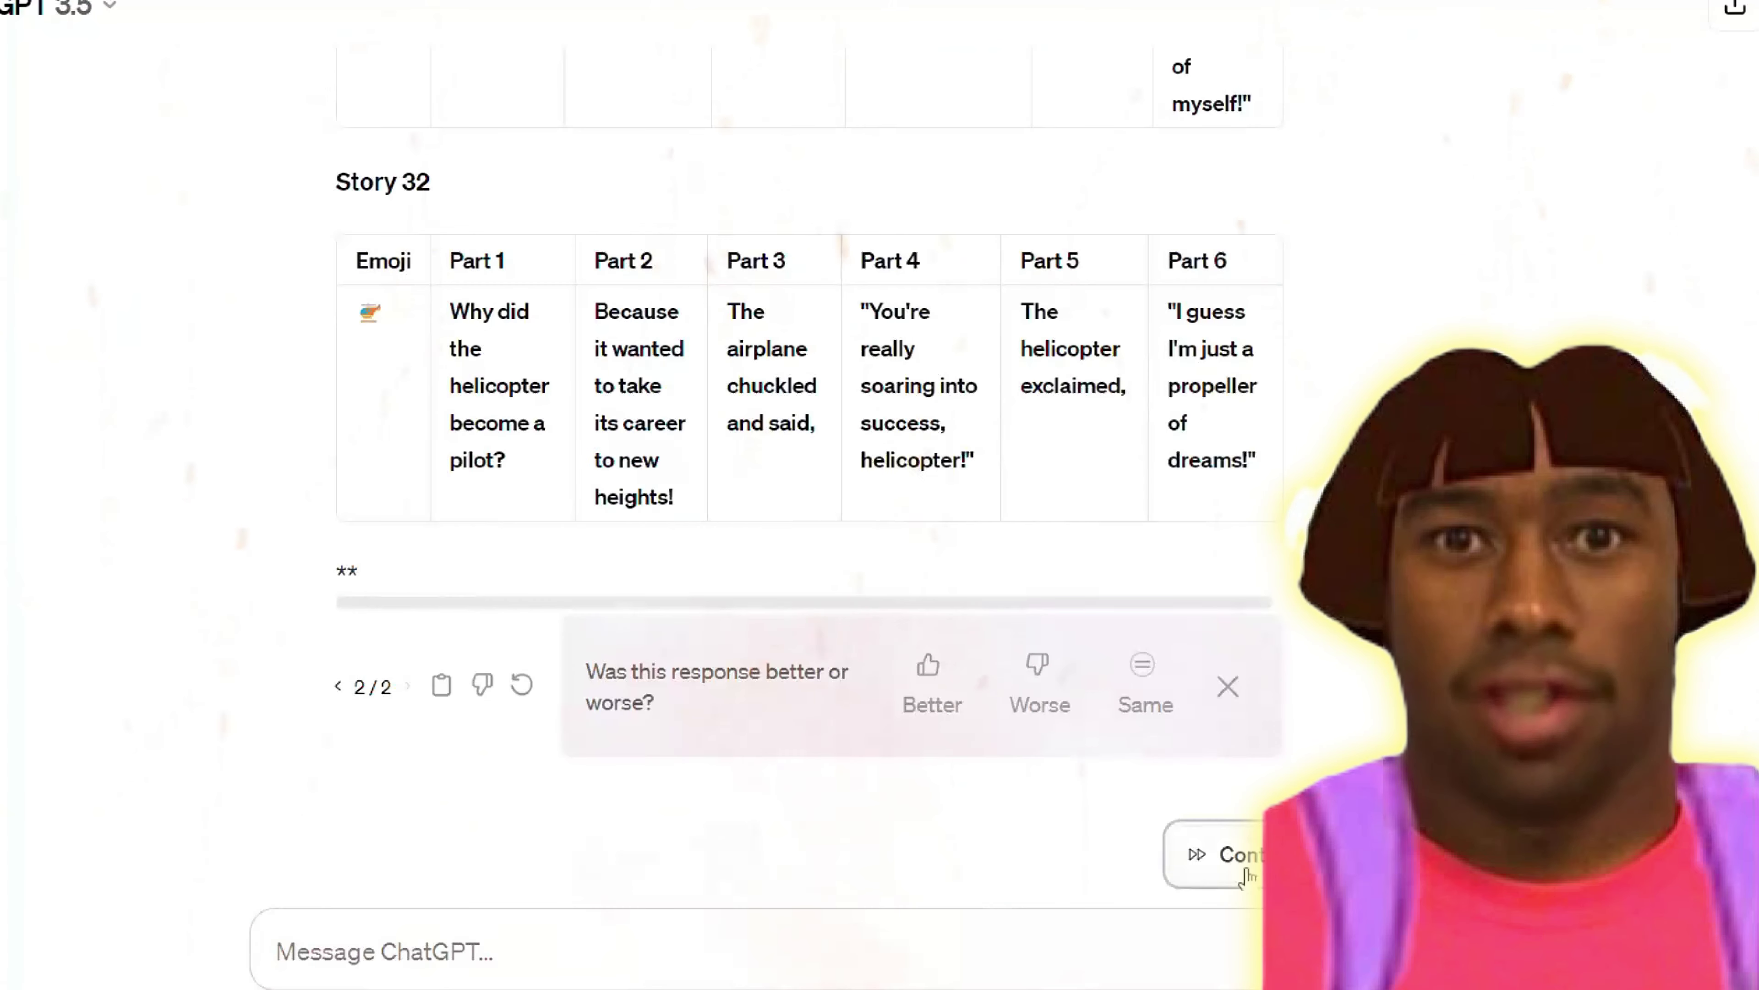
left_click(1245, 875)
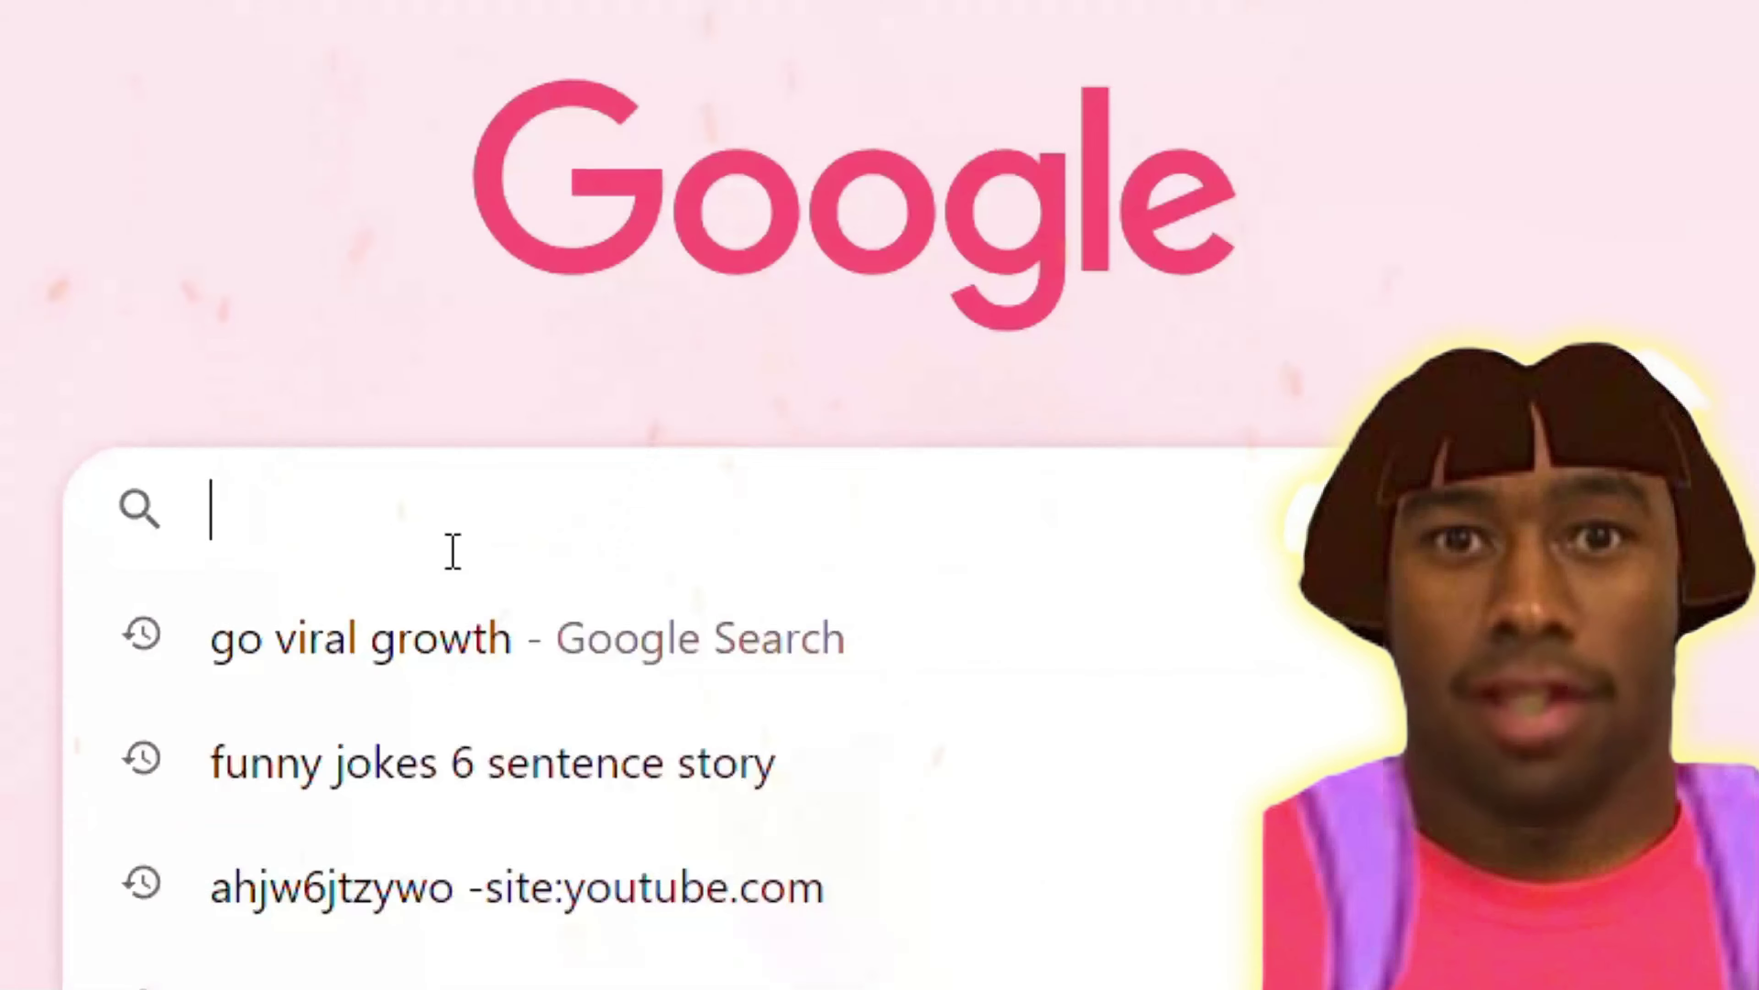
Find Canva through a Google search, open it and create a blank Your Story design.
type("can")
key("Return")
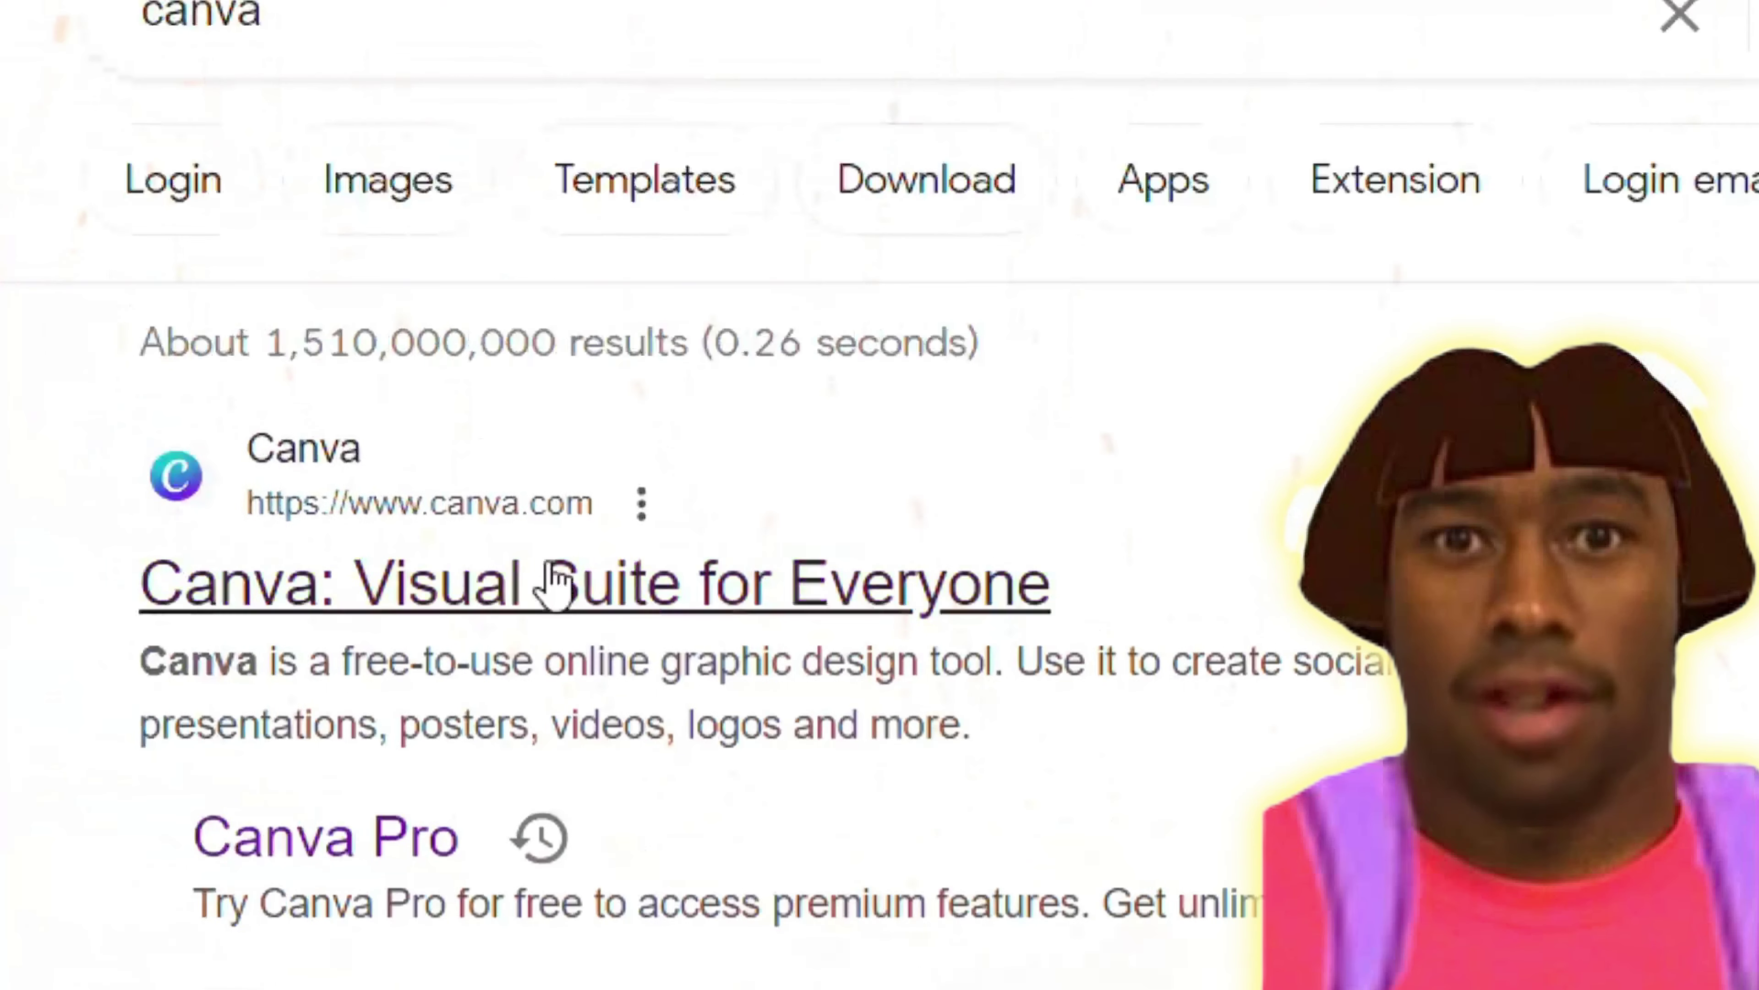
left_click(550, 582)
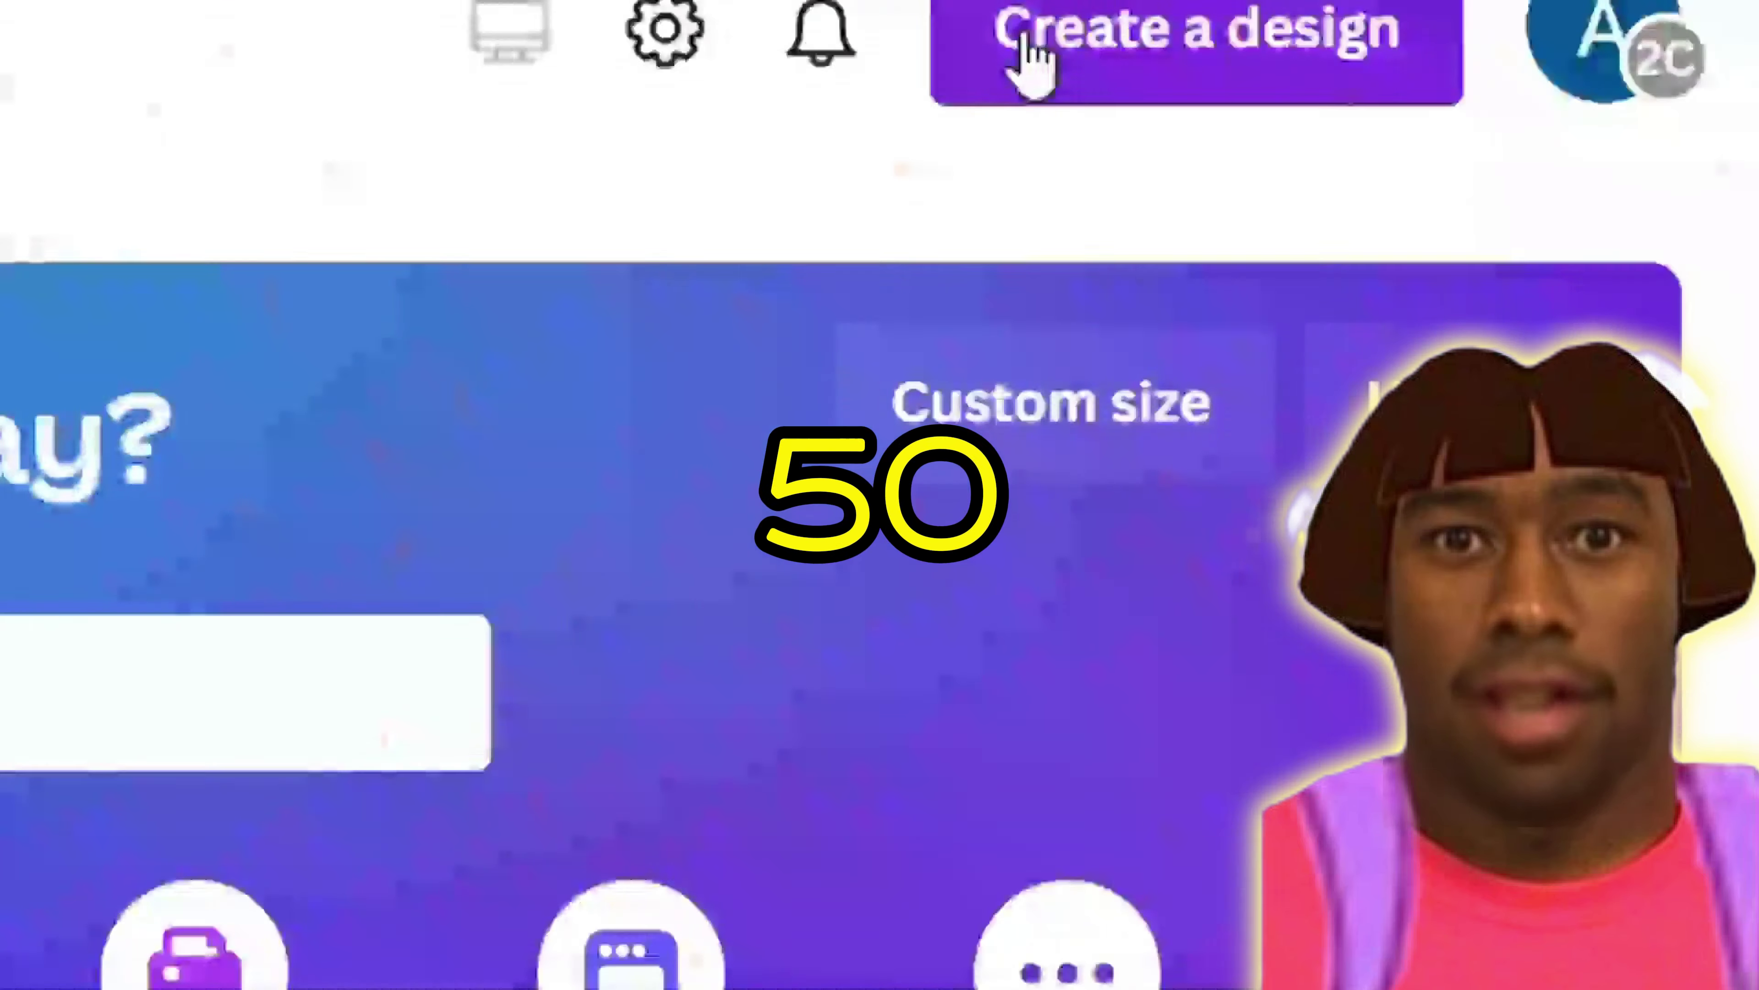
left_click(1028, 54)
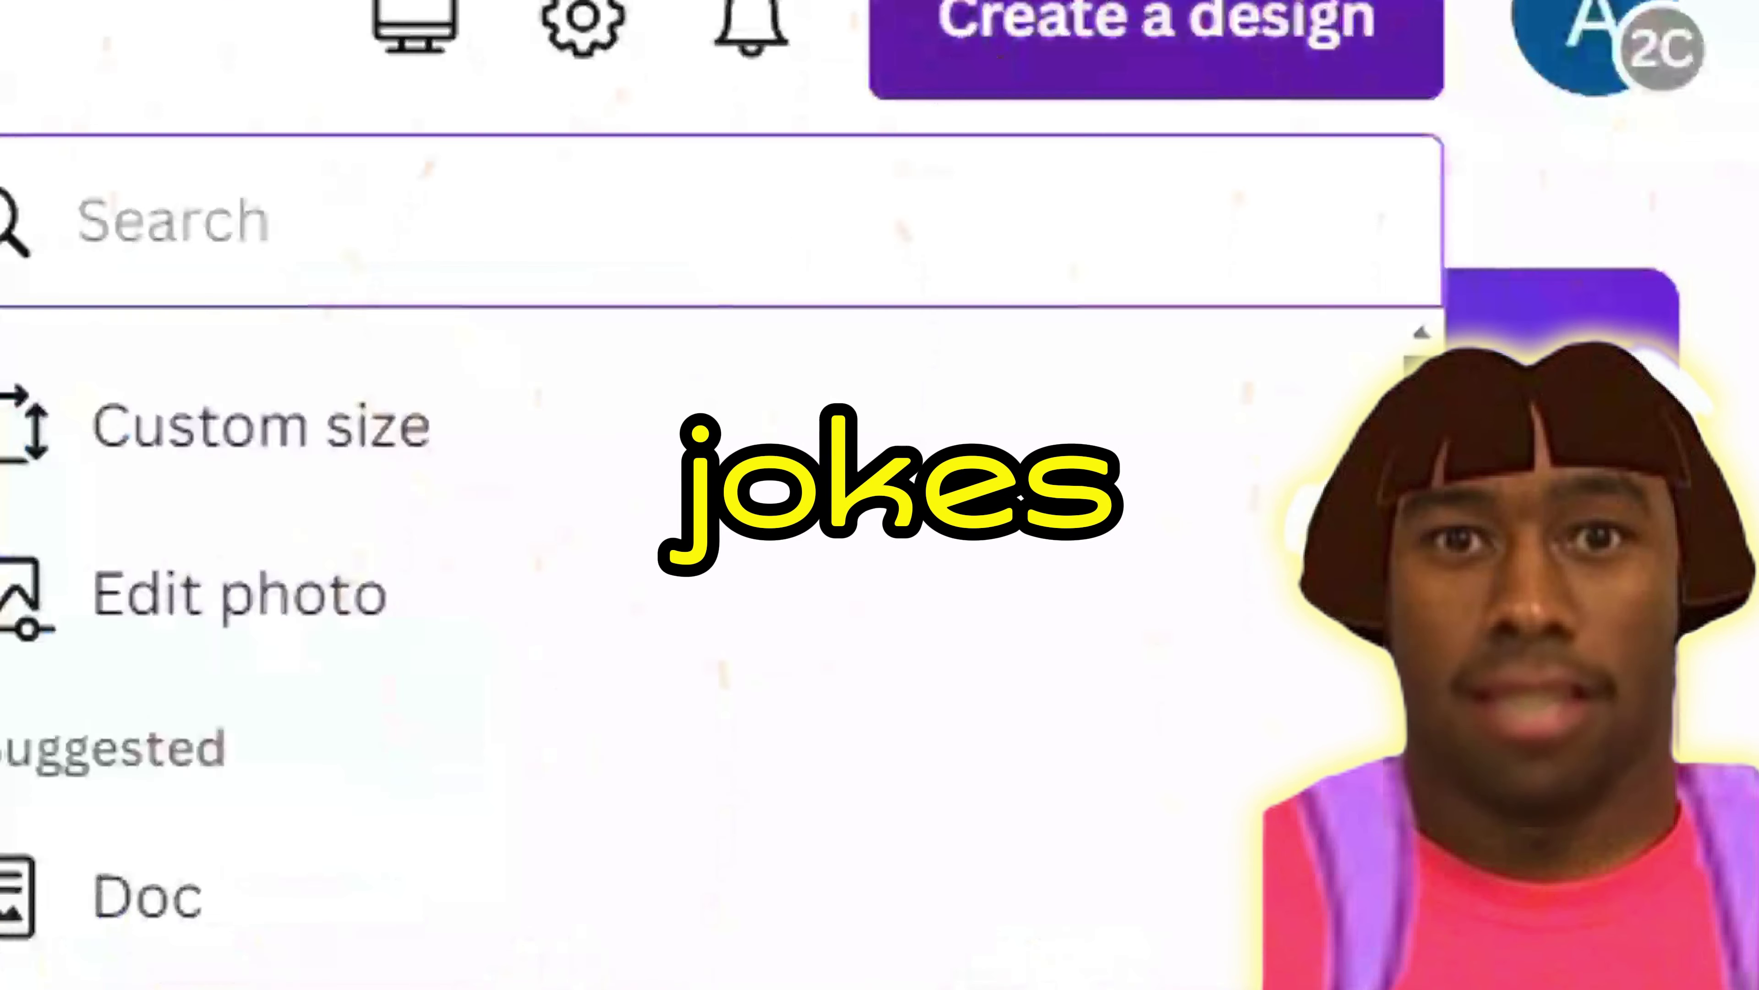
left_click(503, 679)
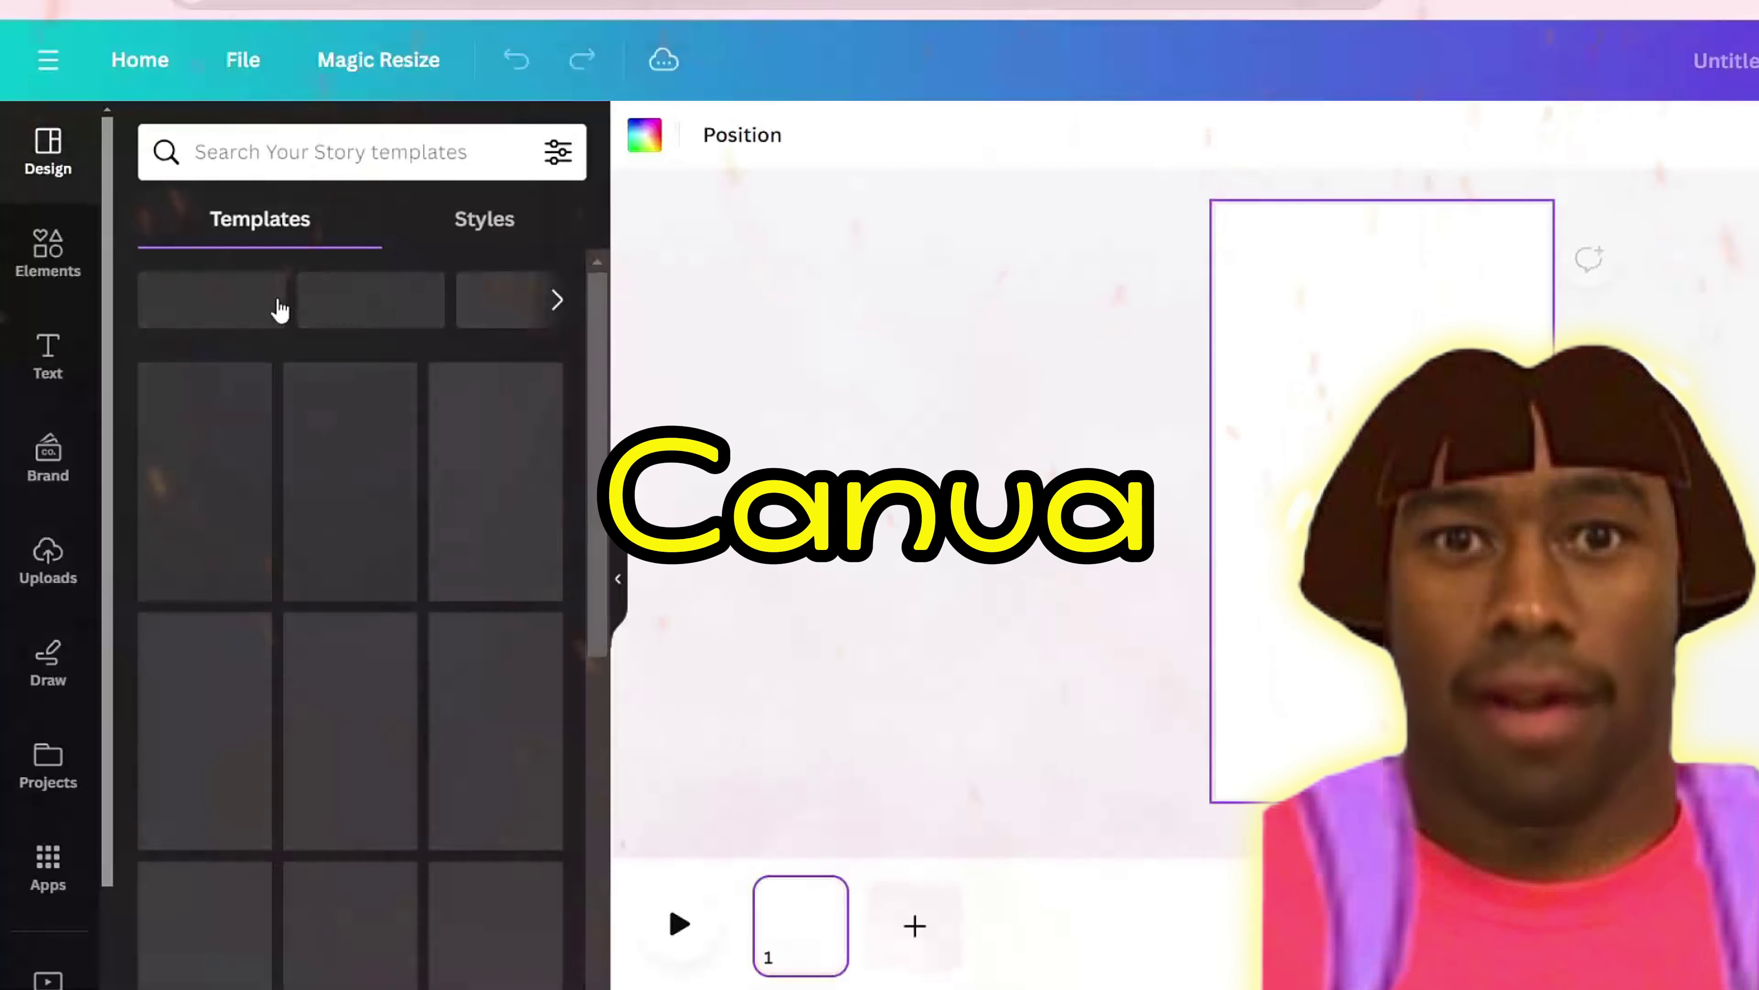
Find the Bulk create app in Canva with the search term "bulk", open its data table and go to the end of its joke rows.
left_click(87, 659)
left_click(56, 847)
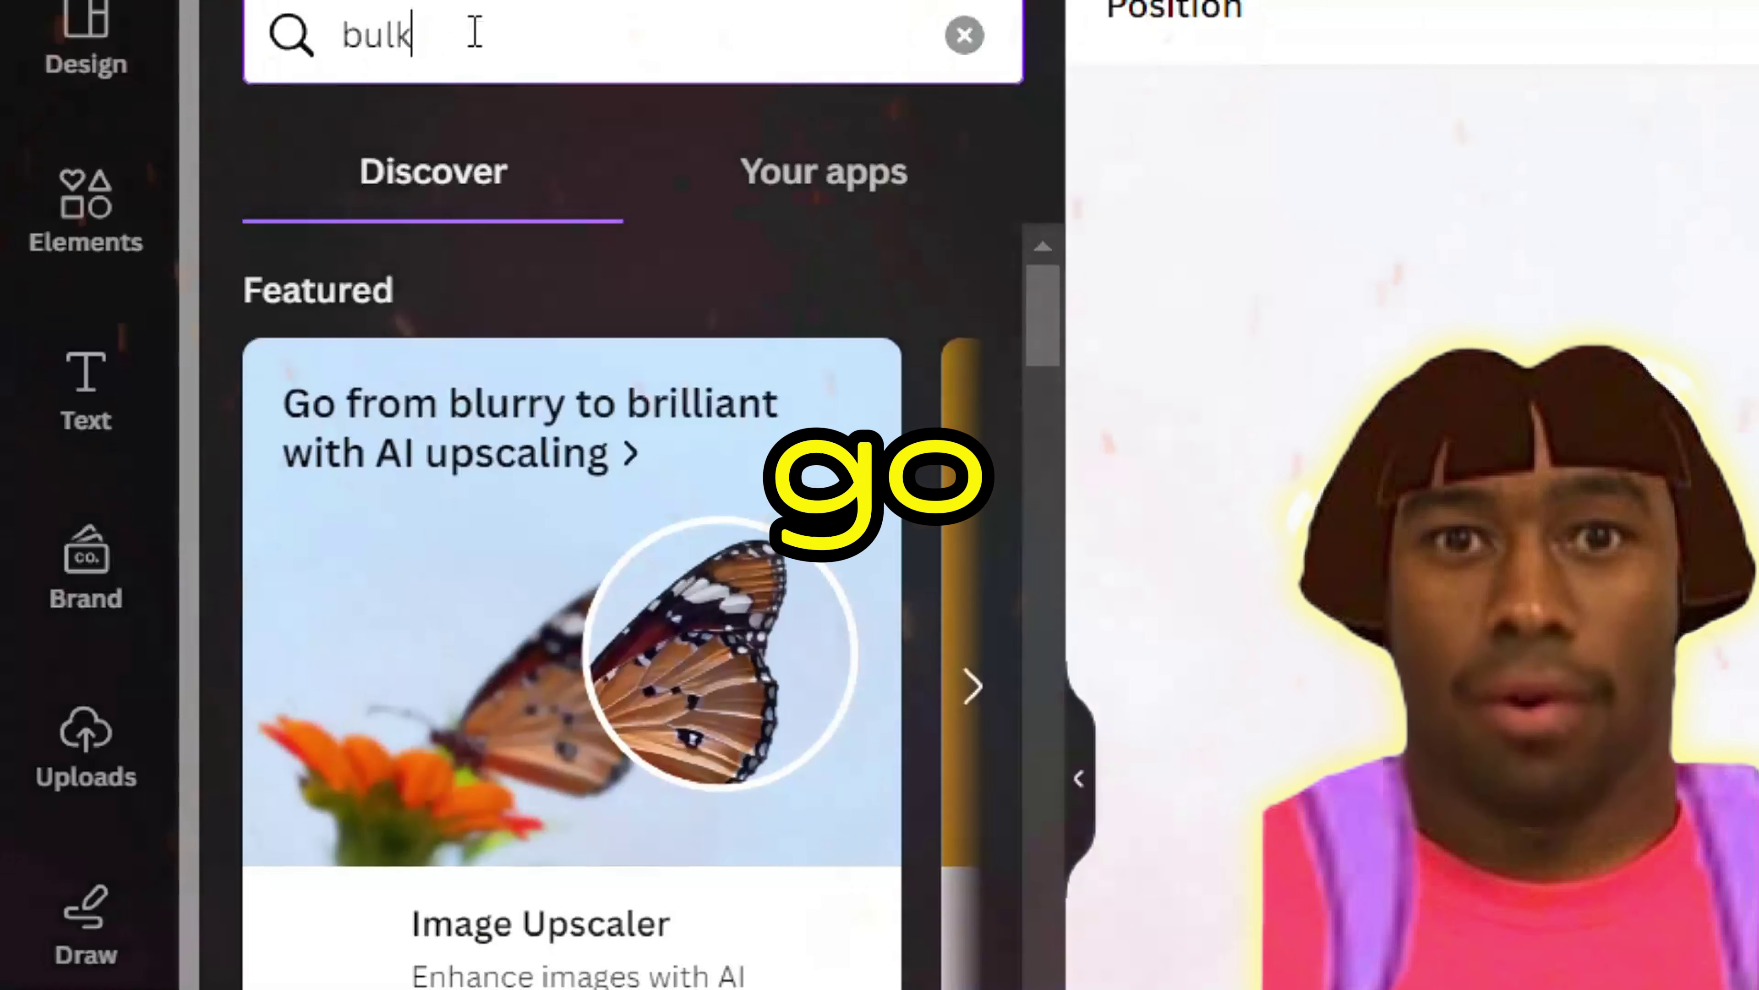
key("Return")
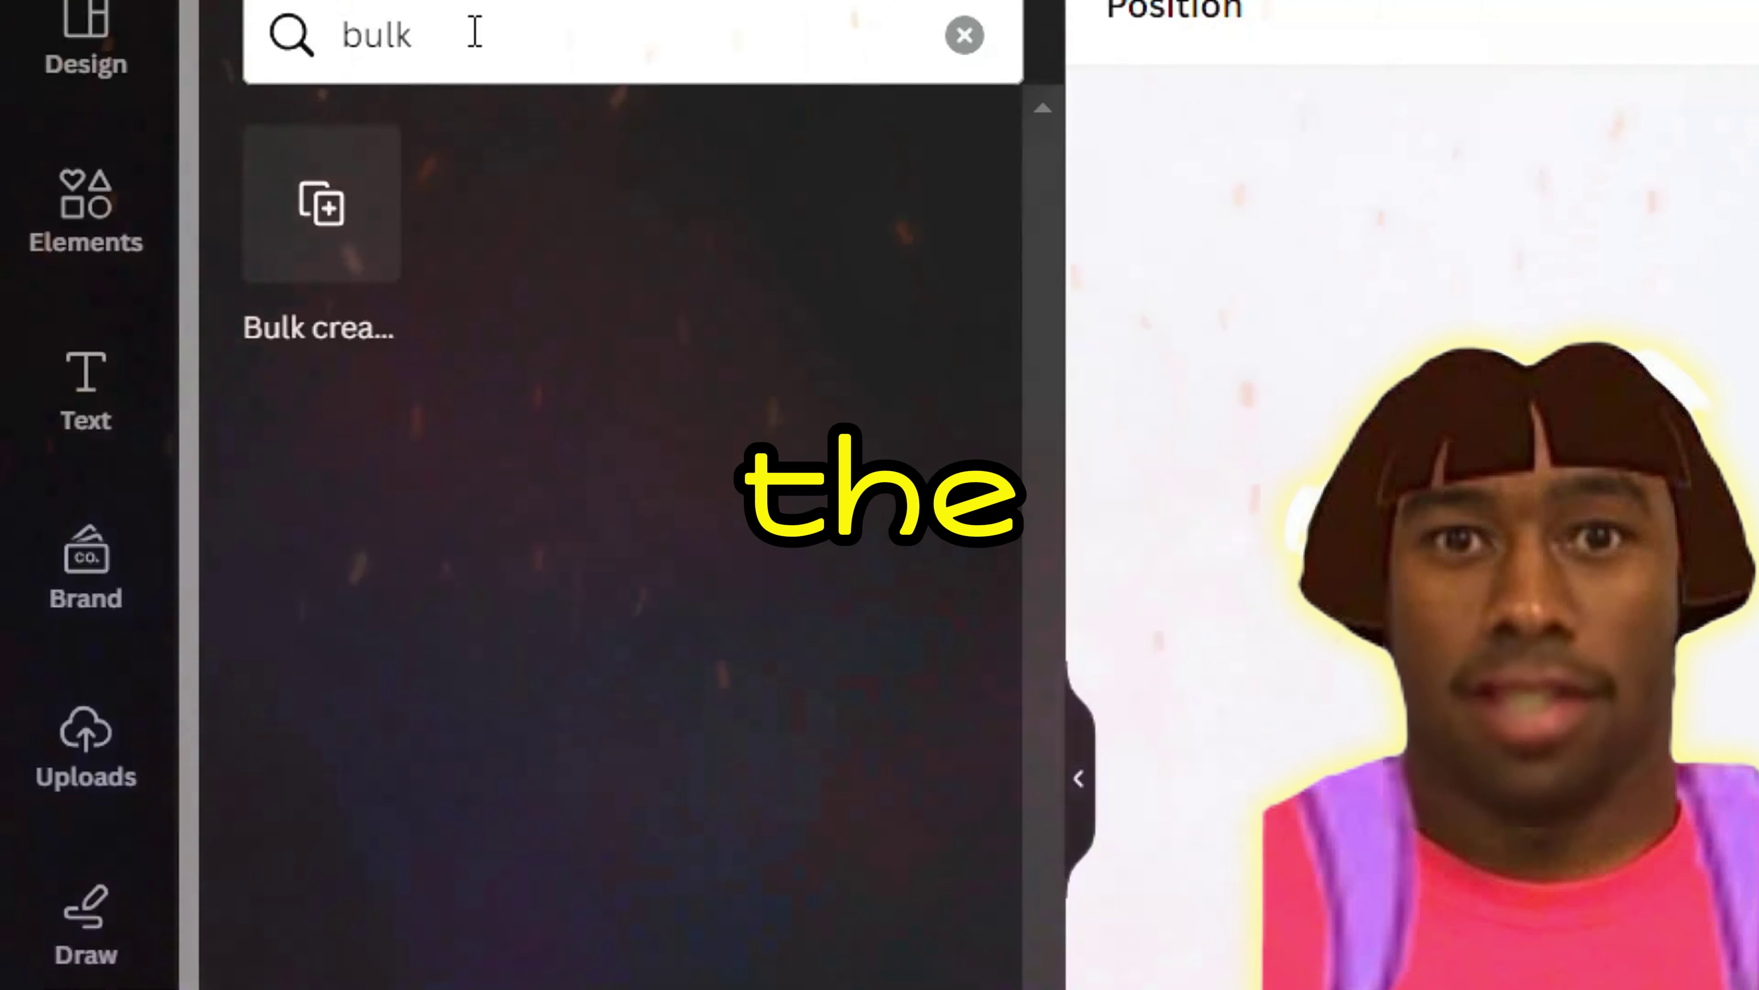
left_click(321, 208)
left_click(686, 728)
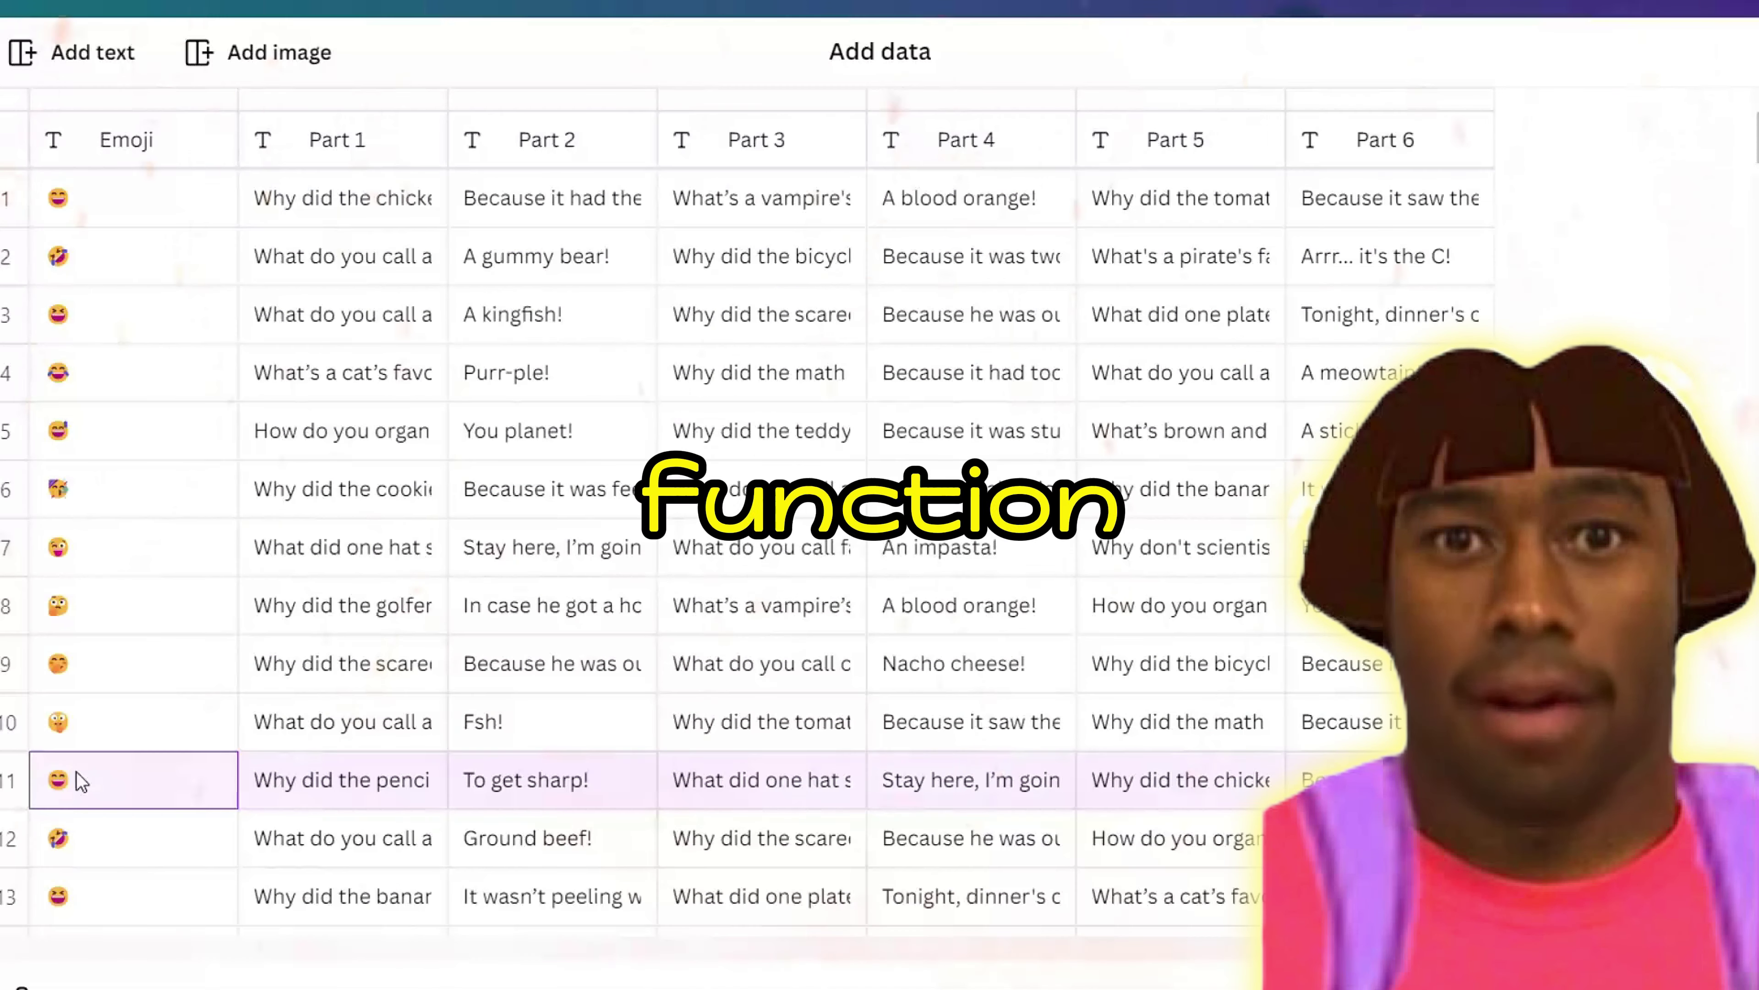
scroll(272, 669, "down", 10)
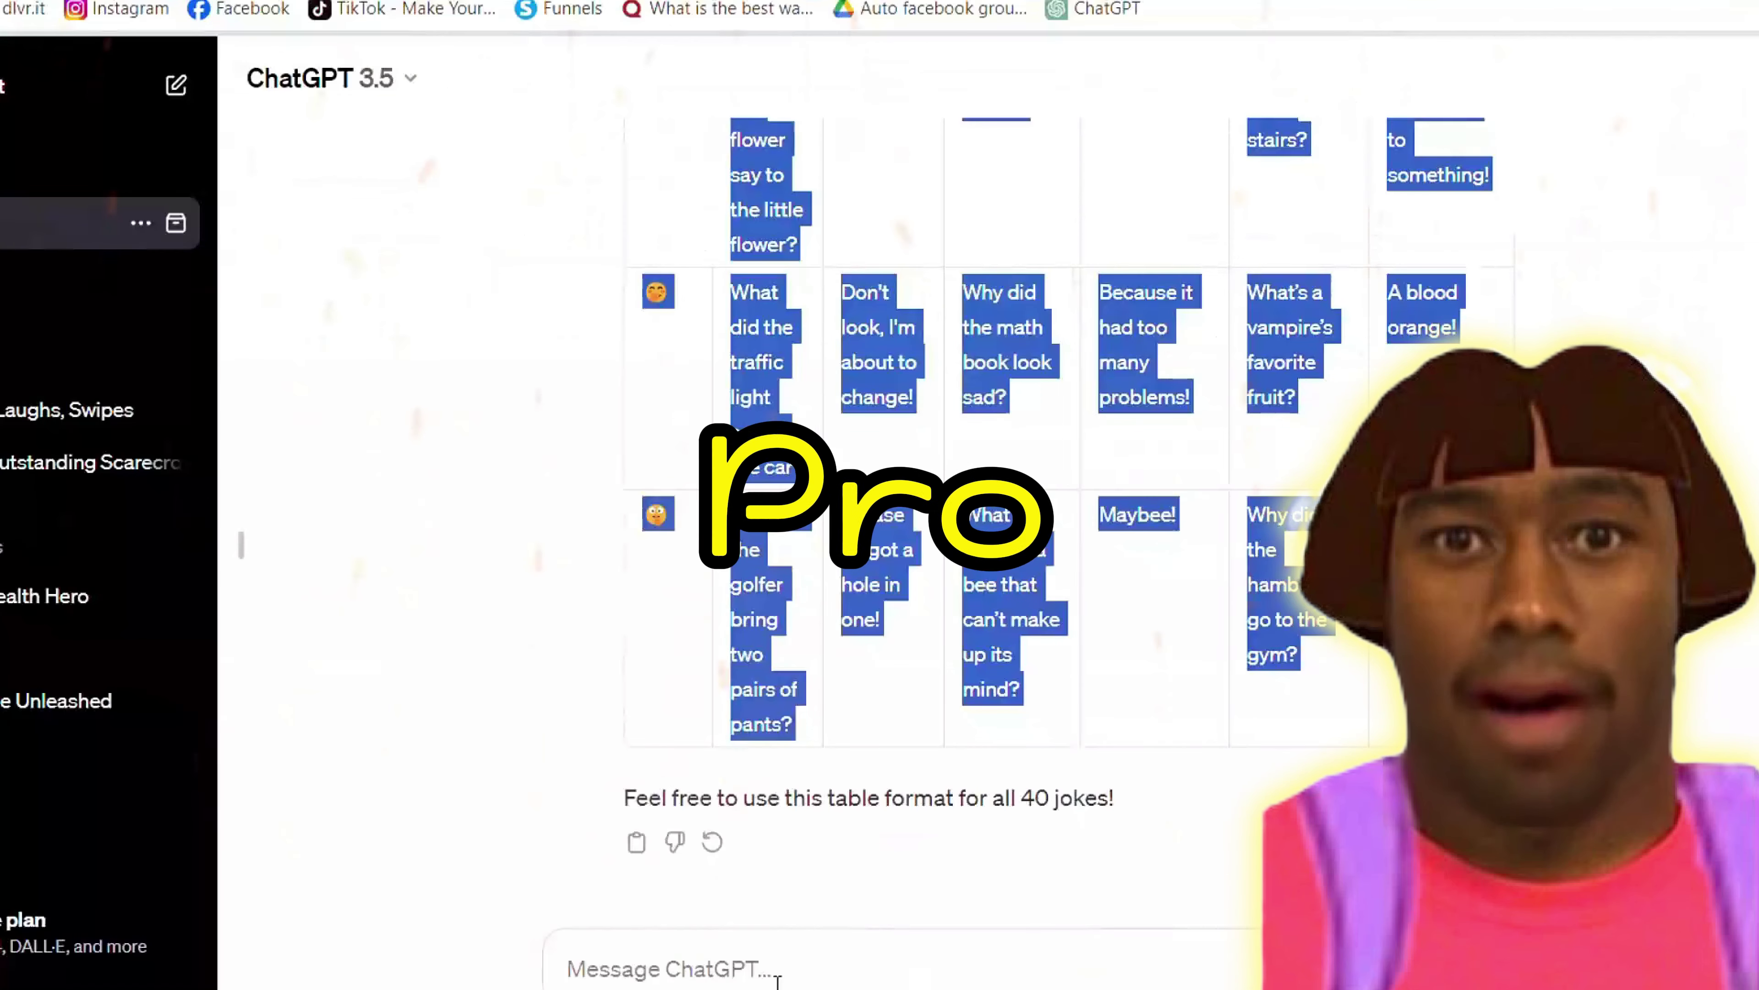
Request 20 more jokes from ChatGPT and paste the copied jokes into the first empty row of Canva's data table.
type("20 more jokesssss!!!!!!!!!!!!!!!!!!!!")
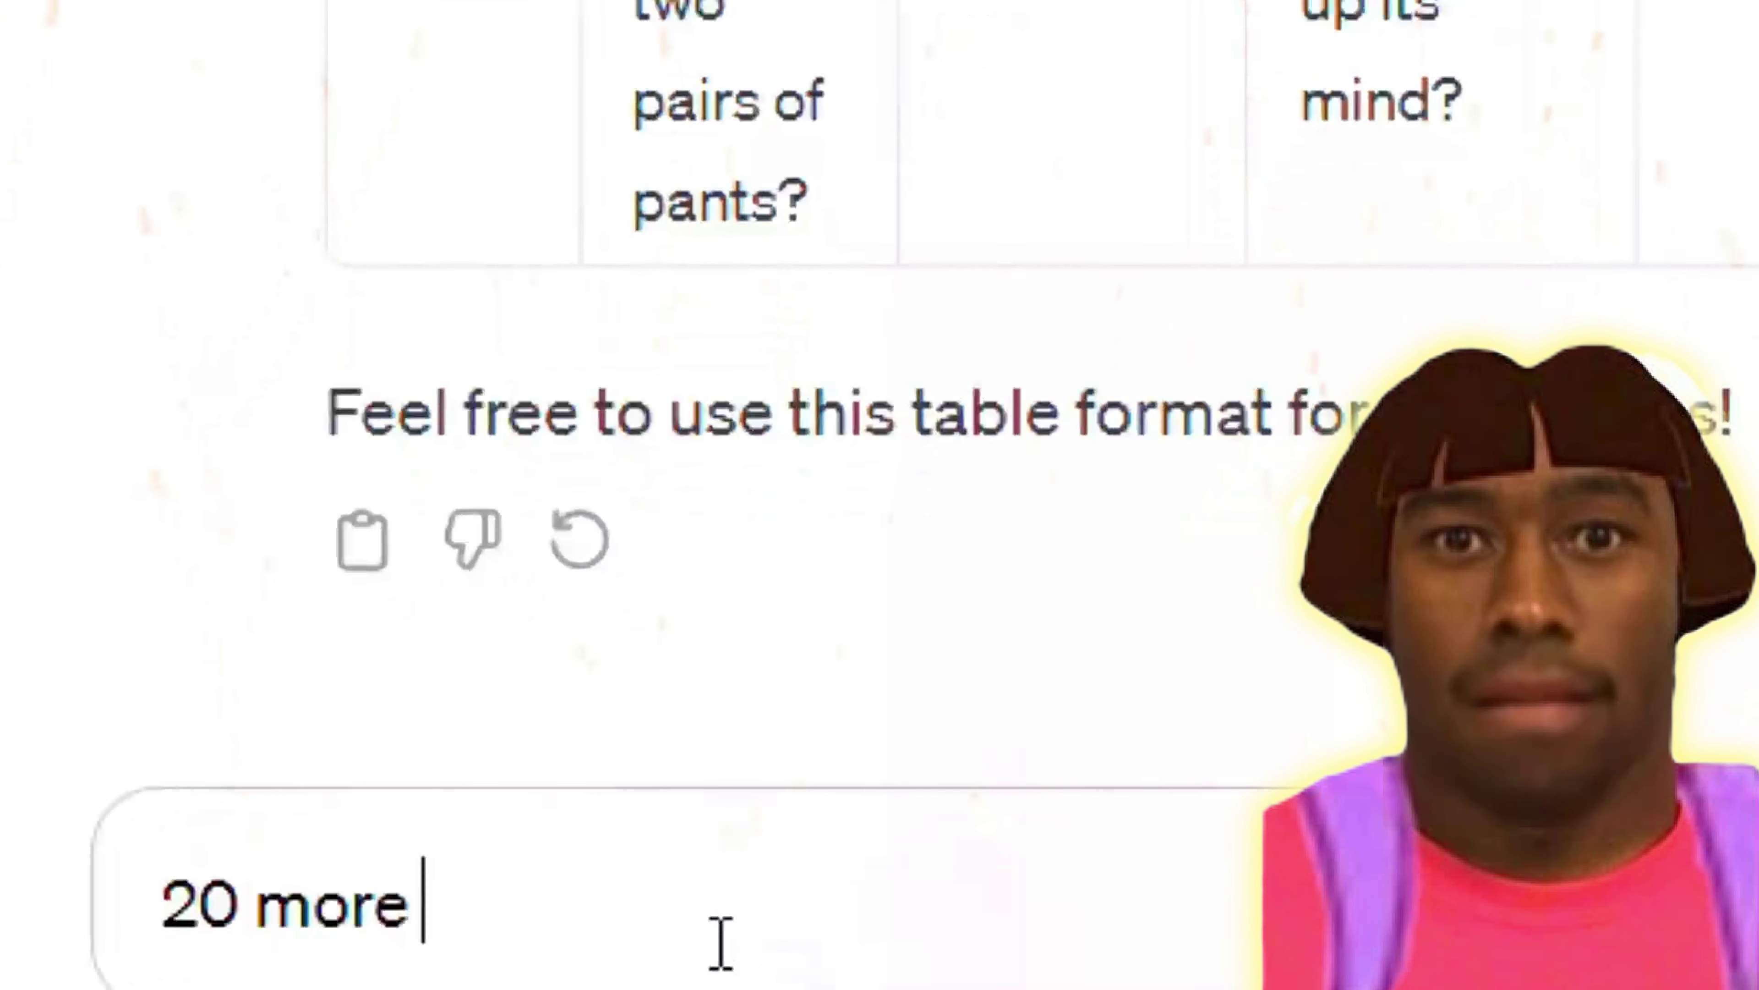
key("Return")
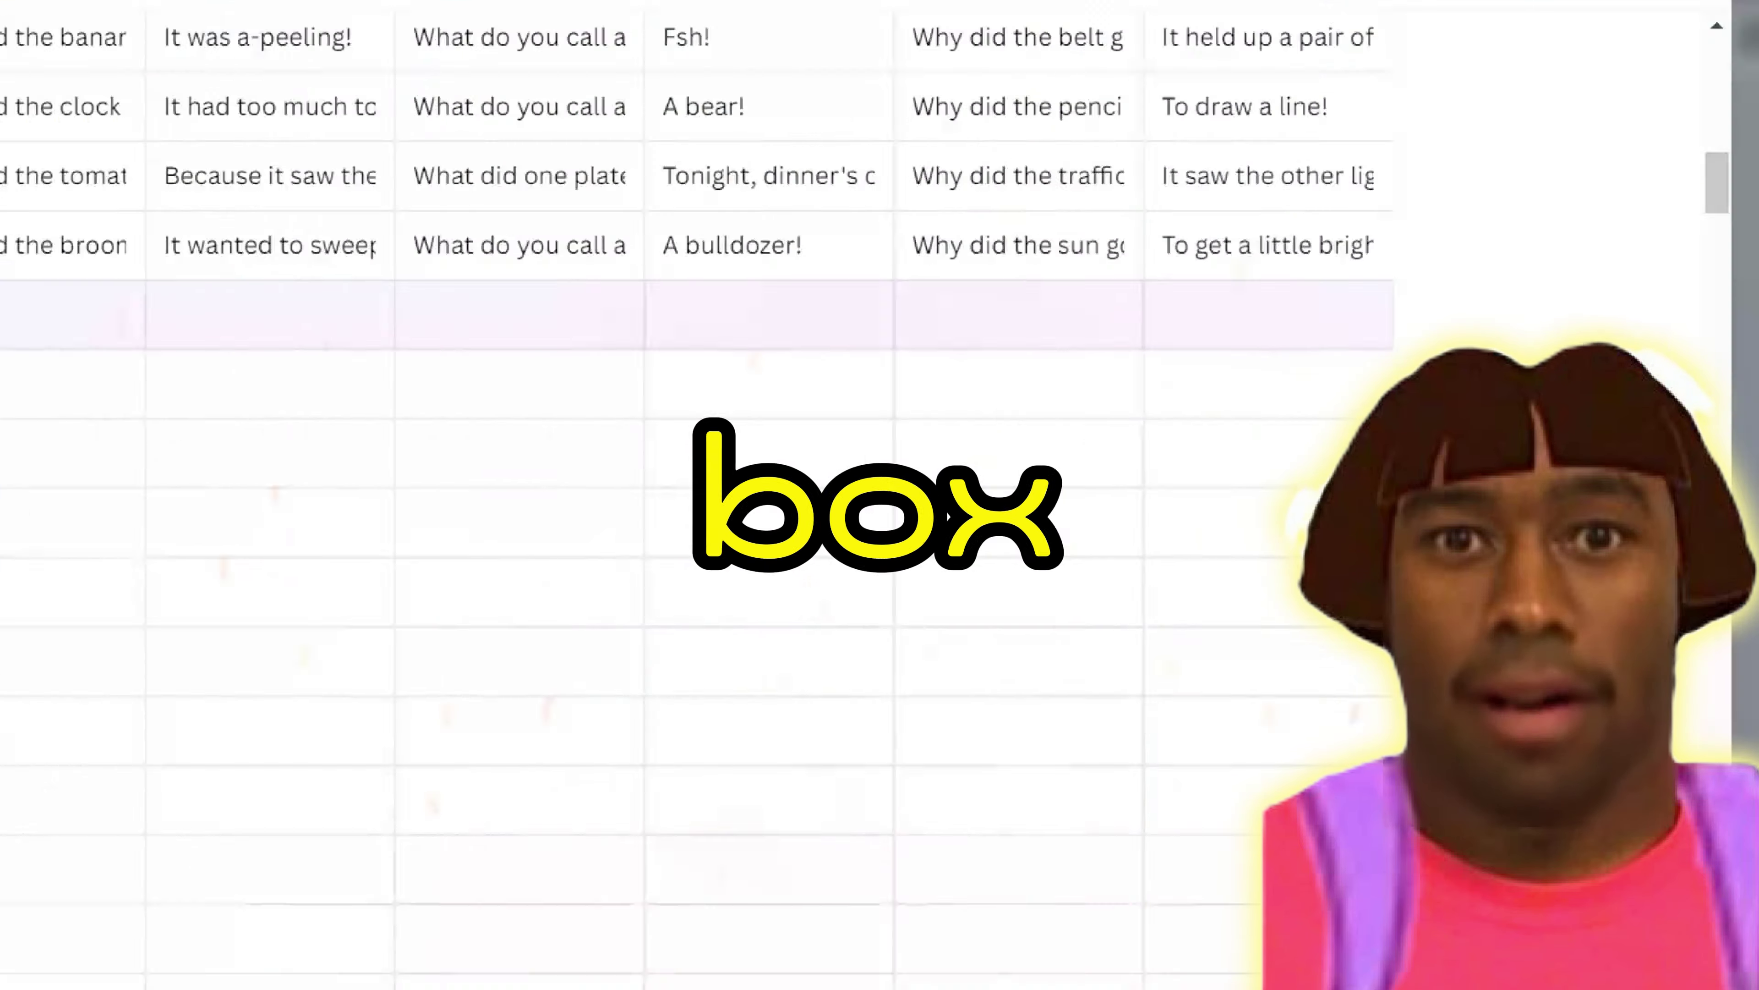
key("ctrl+v")
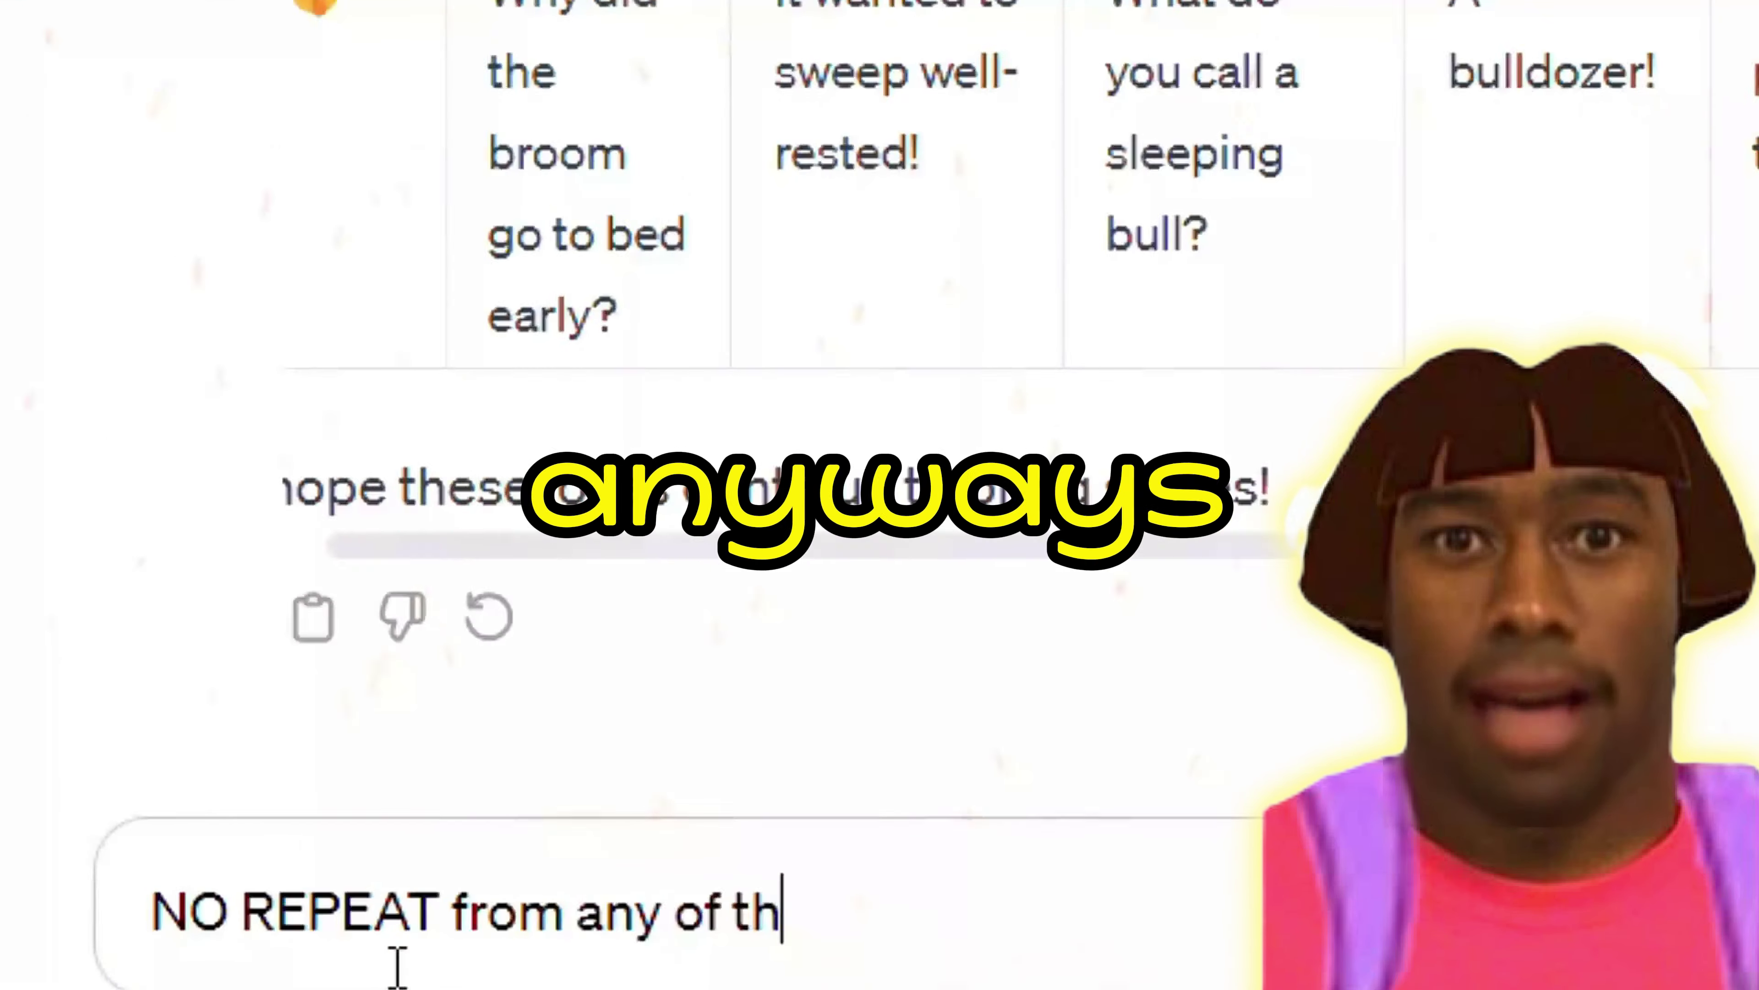
Complete and send the ChatGPT prompt "NO REPEAT from any of the jokes on above.I NEED 20 MORE".
type("e joke")
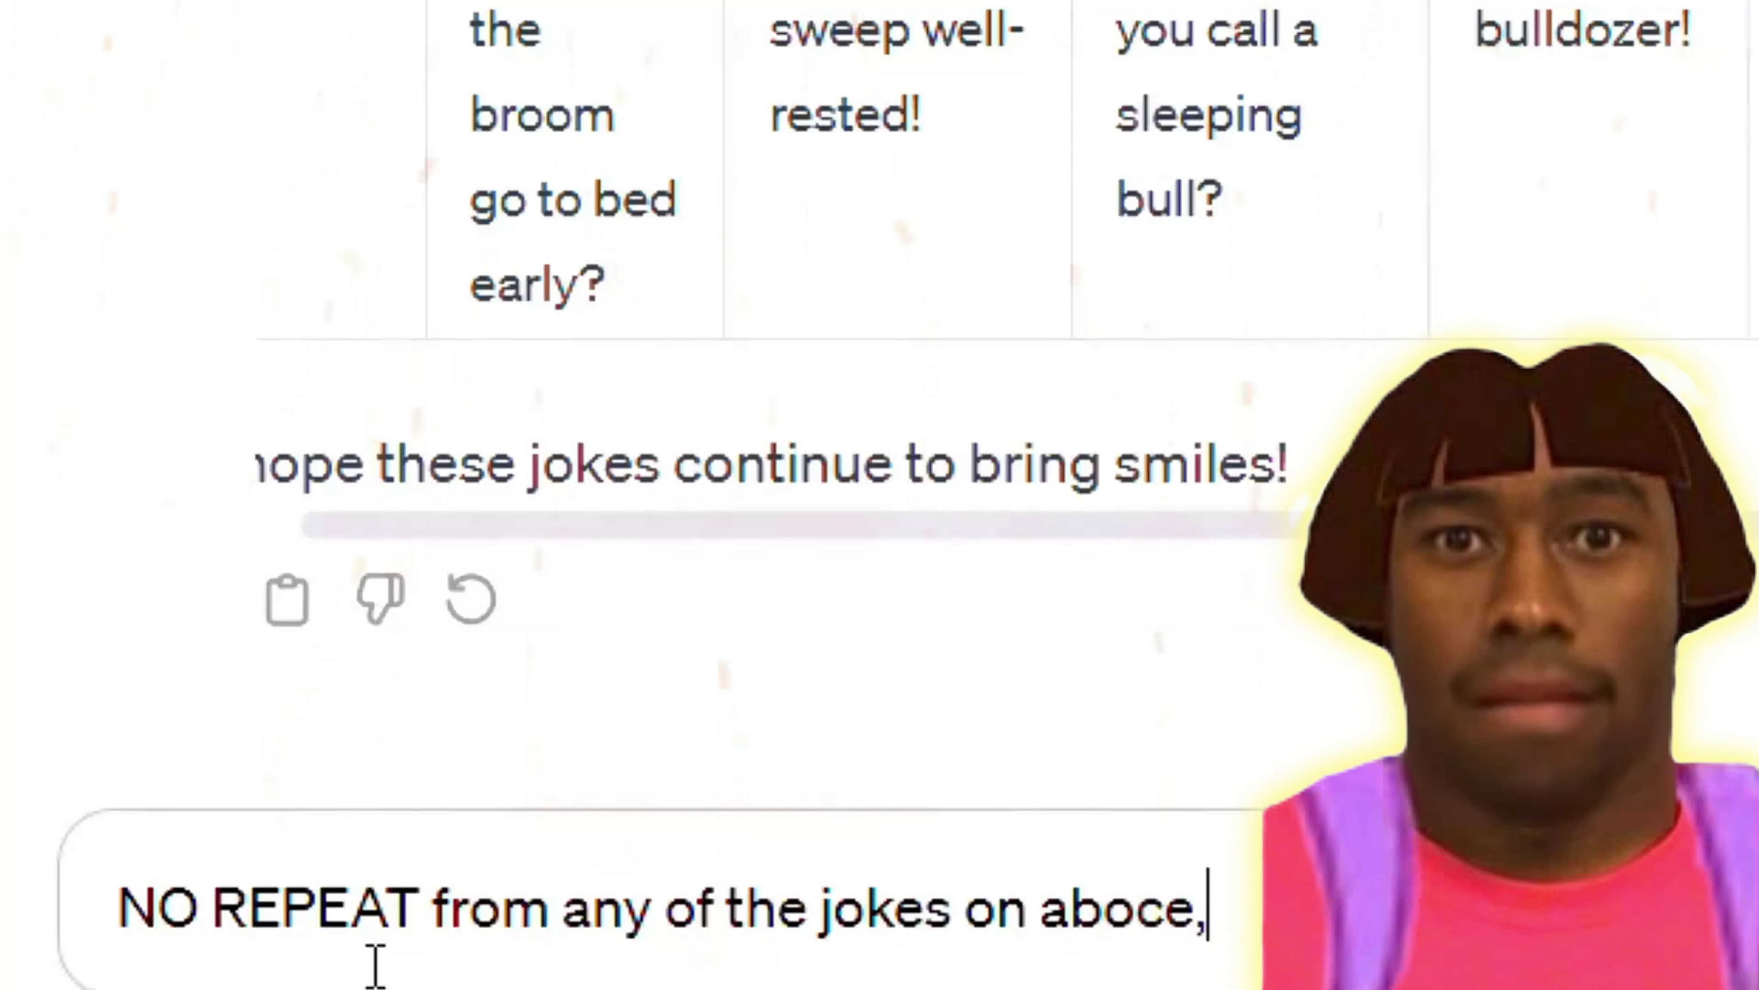
type("s on above.")
type("I NEED 20 MORE")
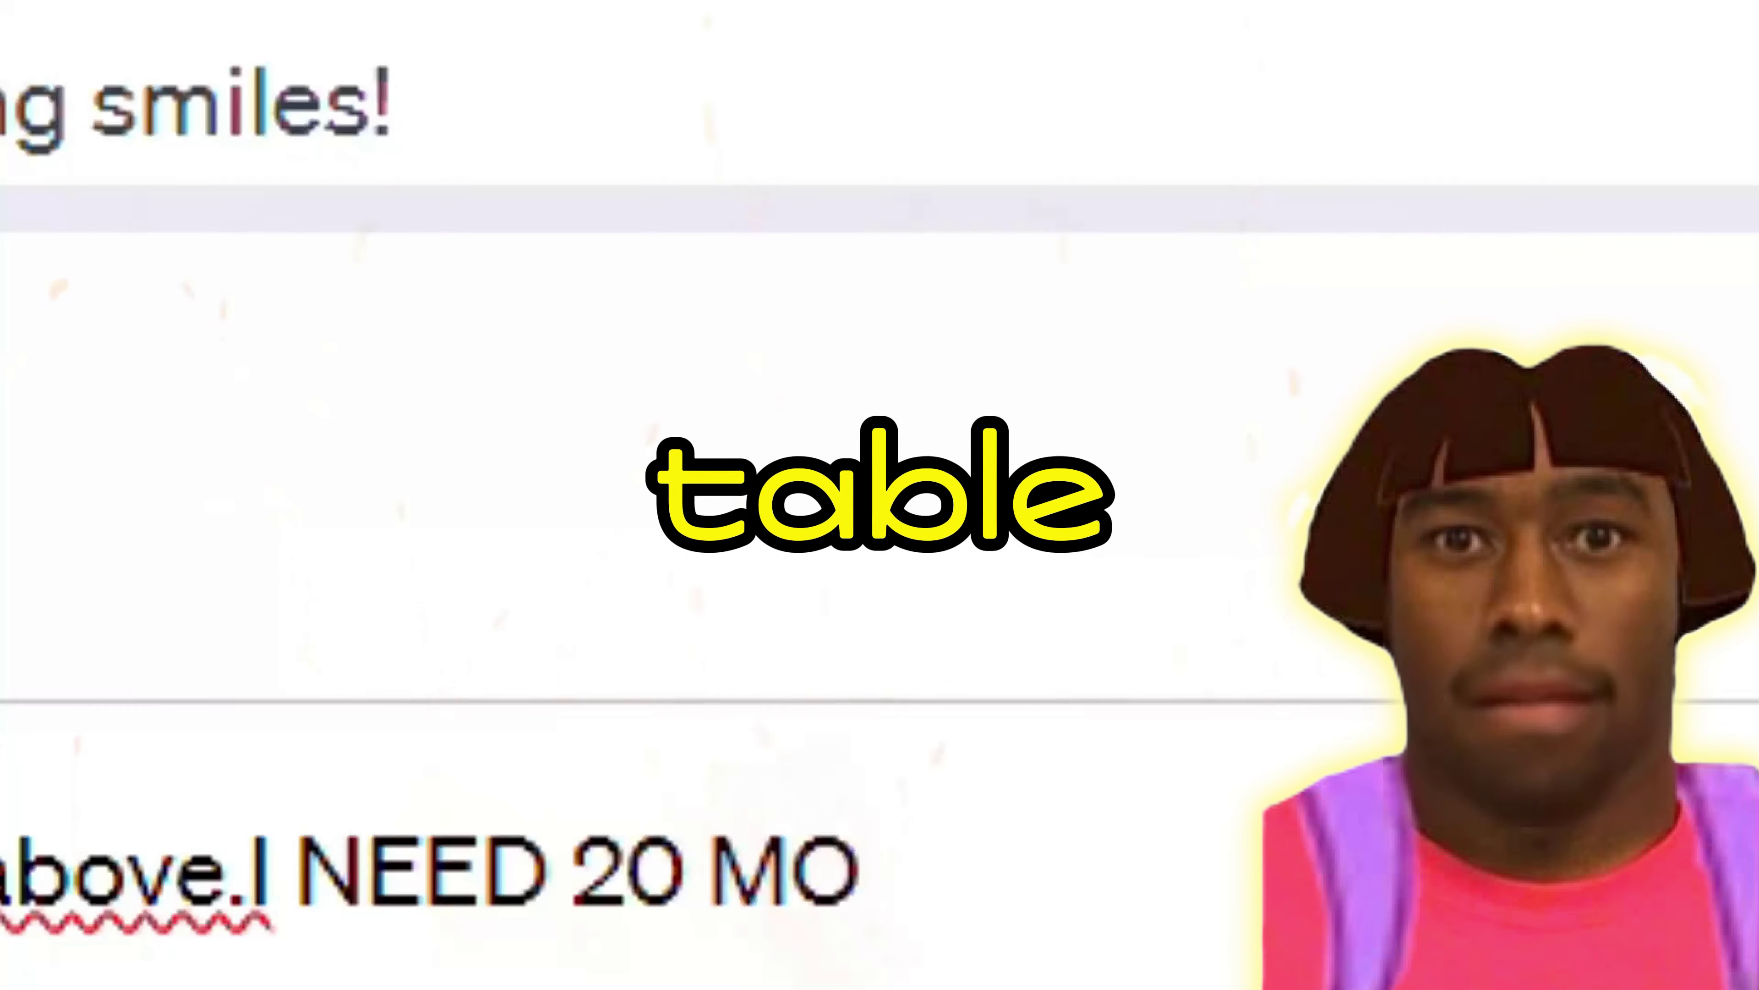
key("Return")
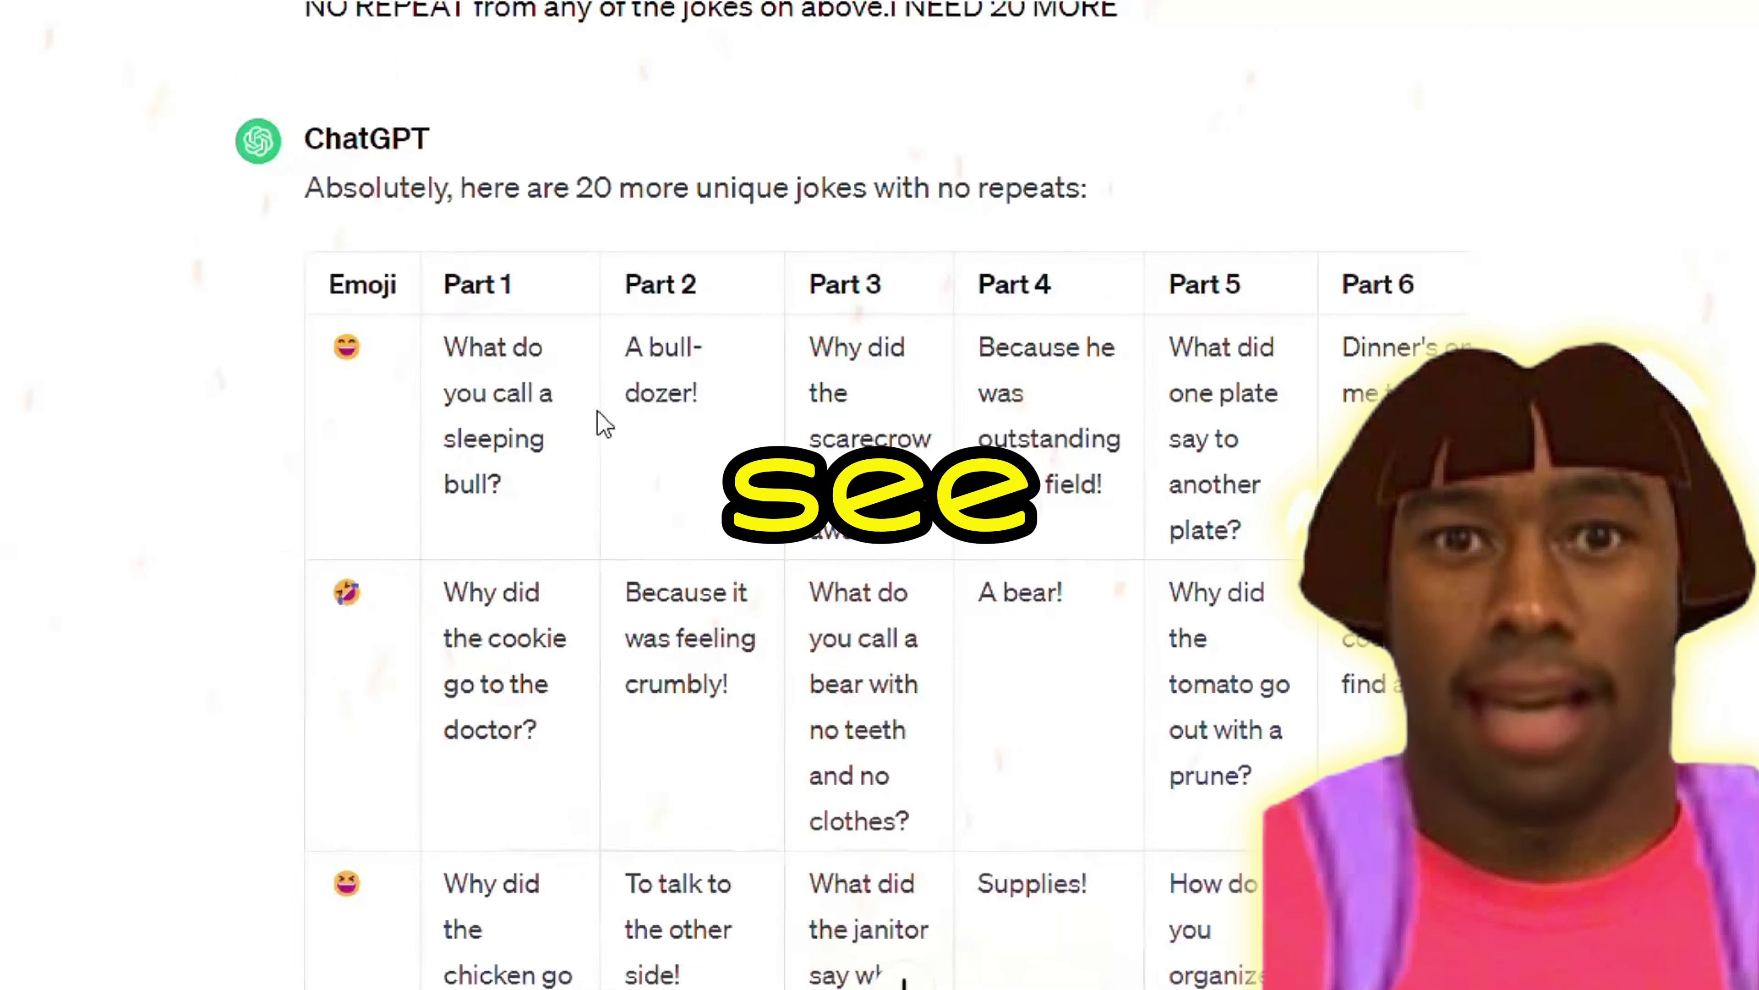
Select the newly generated jokes in ChatGPT's table and paste them into Canva's data table from row 31.
left_click_drag(597, 420, 727, 894)
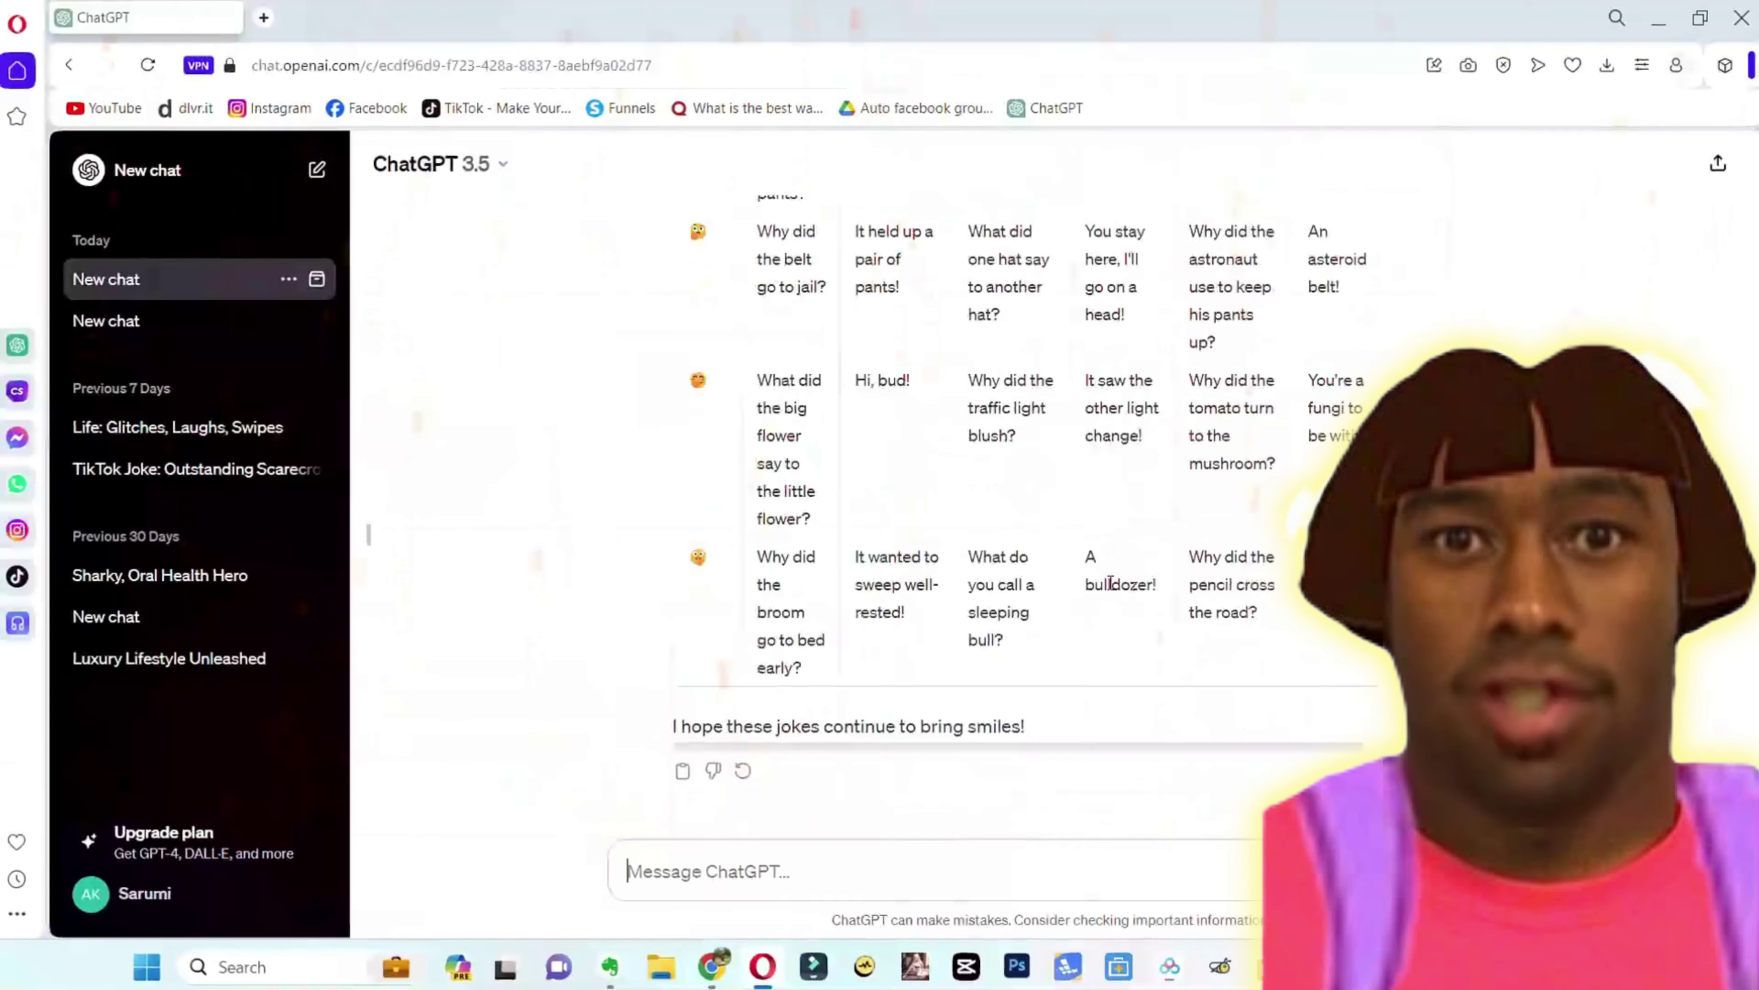
scroll(866, 485, "up", 10)
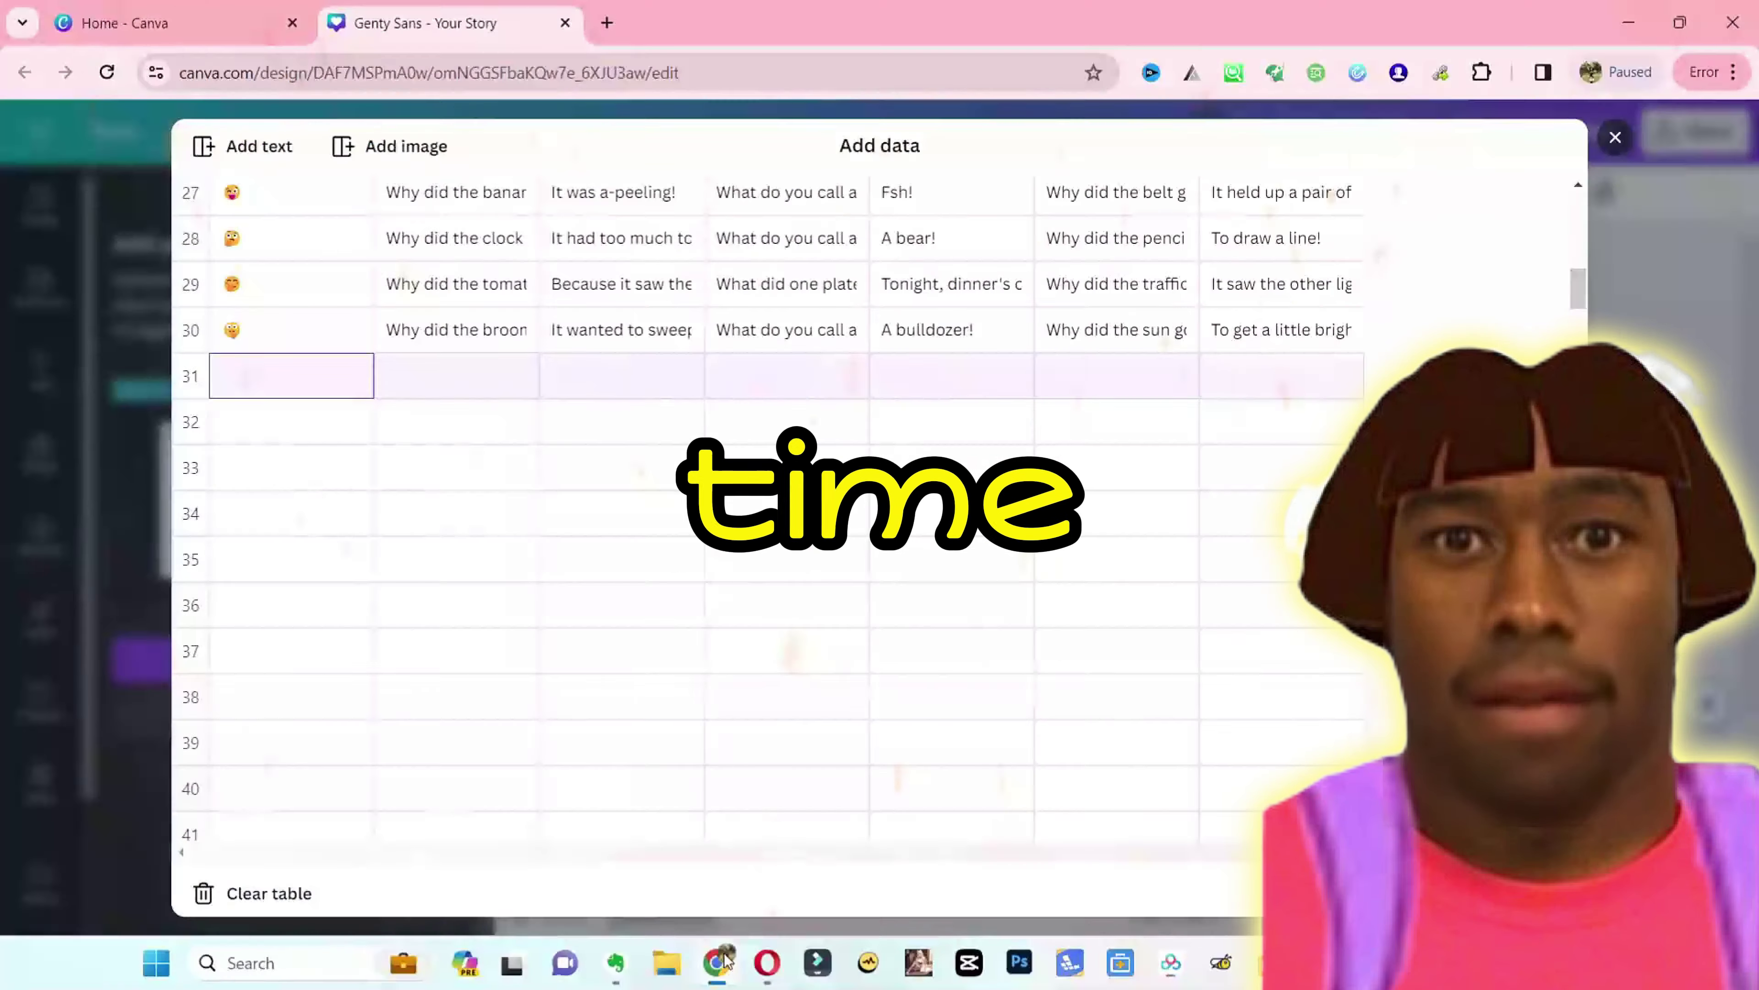
key("ctrl+v")
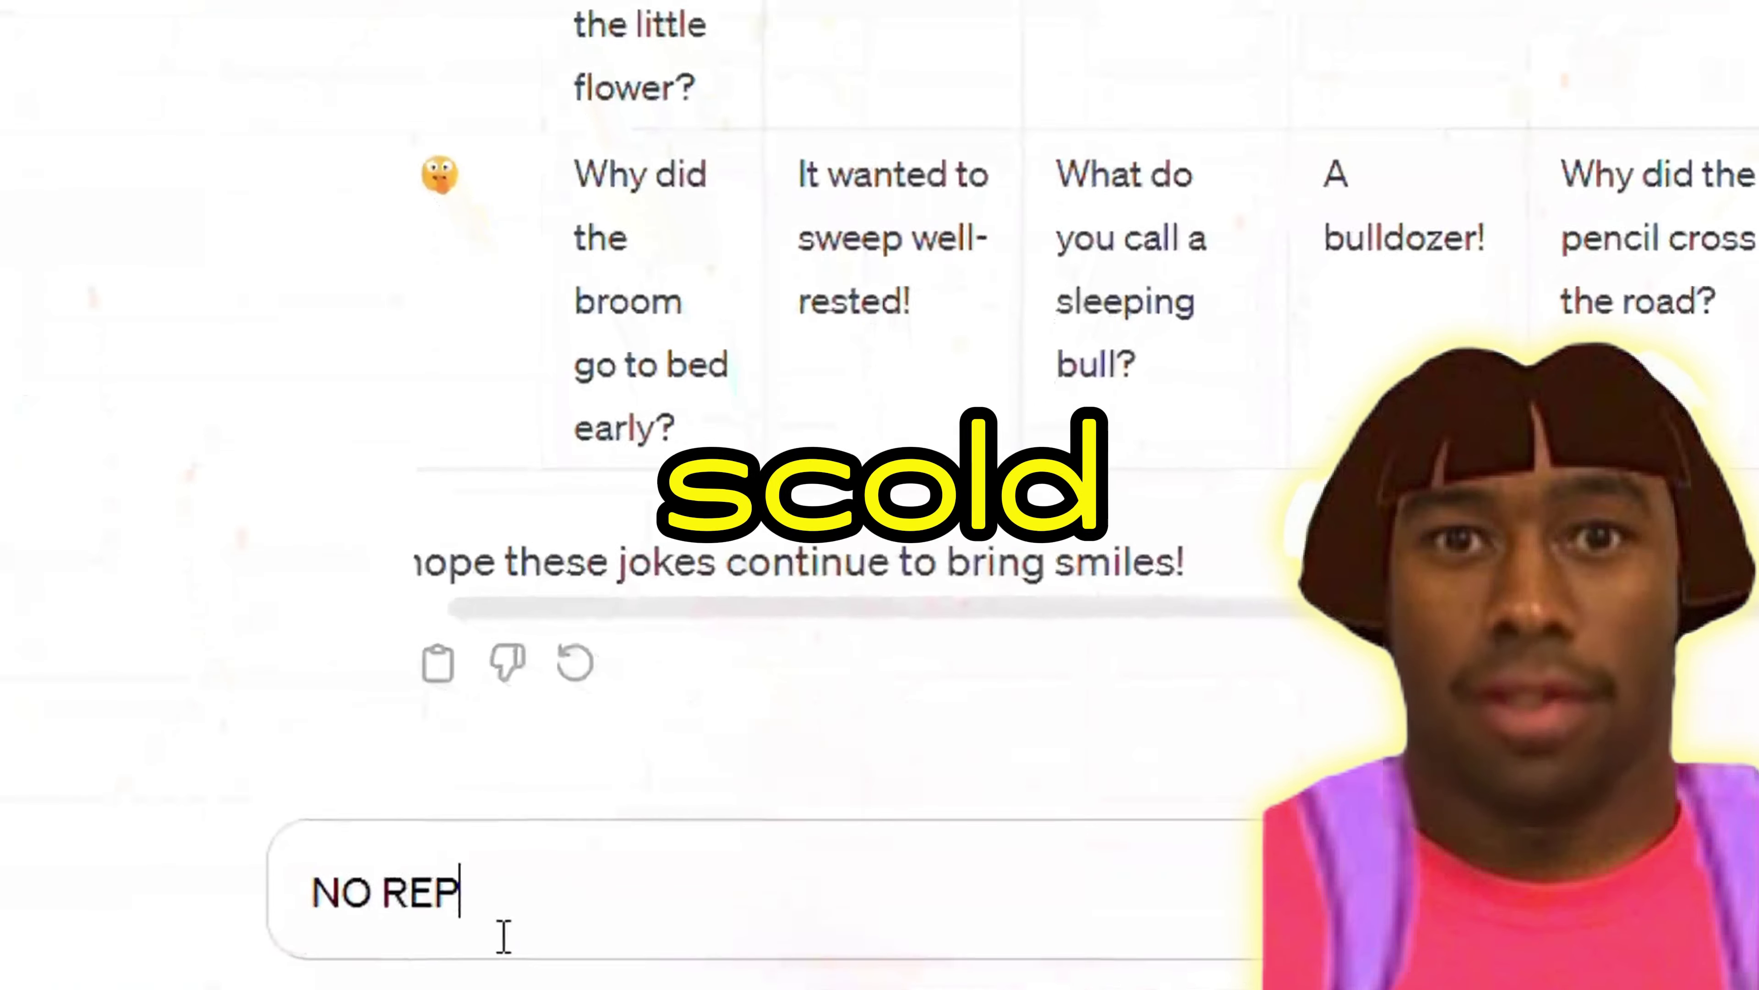
Tell ChatGPT not to repeat any of the jokes above and that 20 MORE are needed, correcting the typos before sending.
type("EAR")
key("BackSpace")
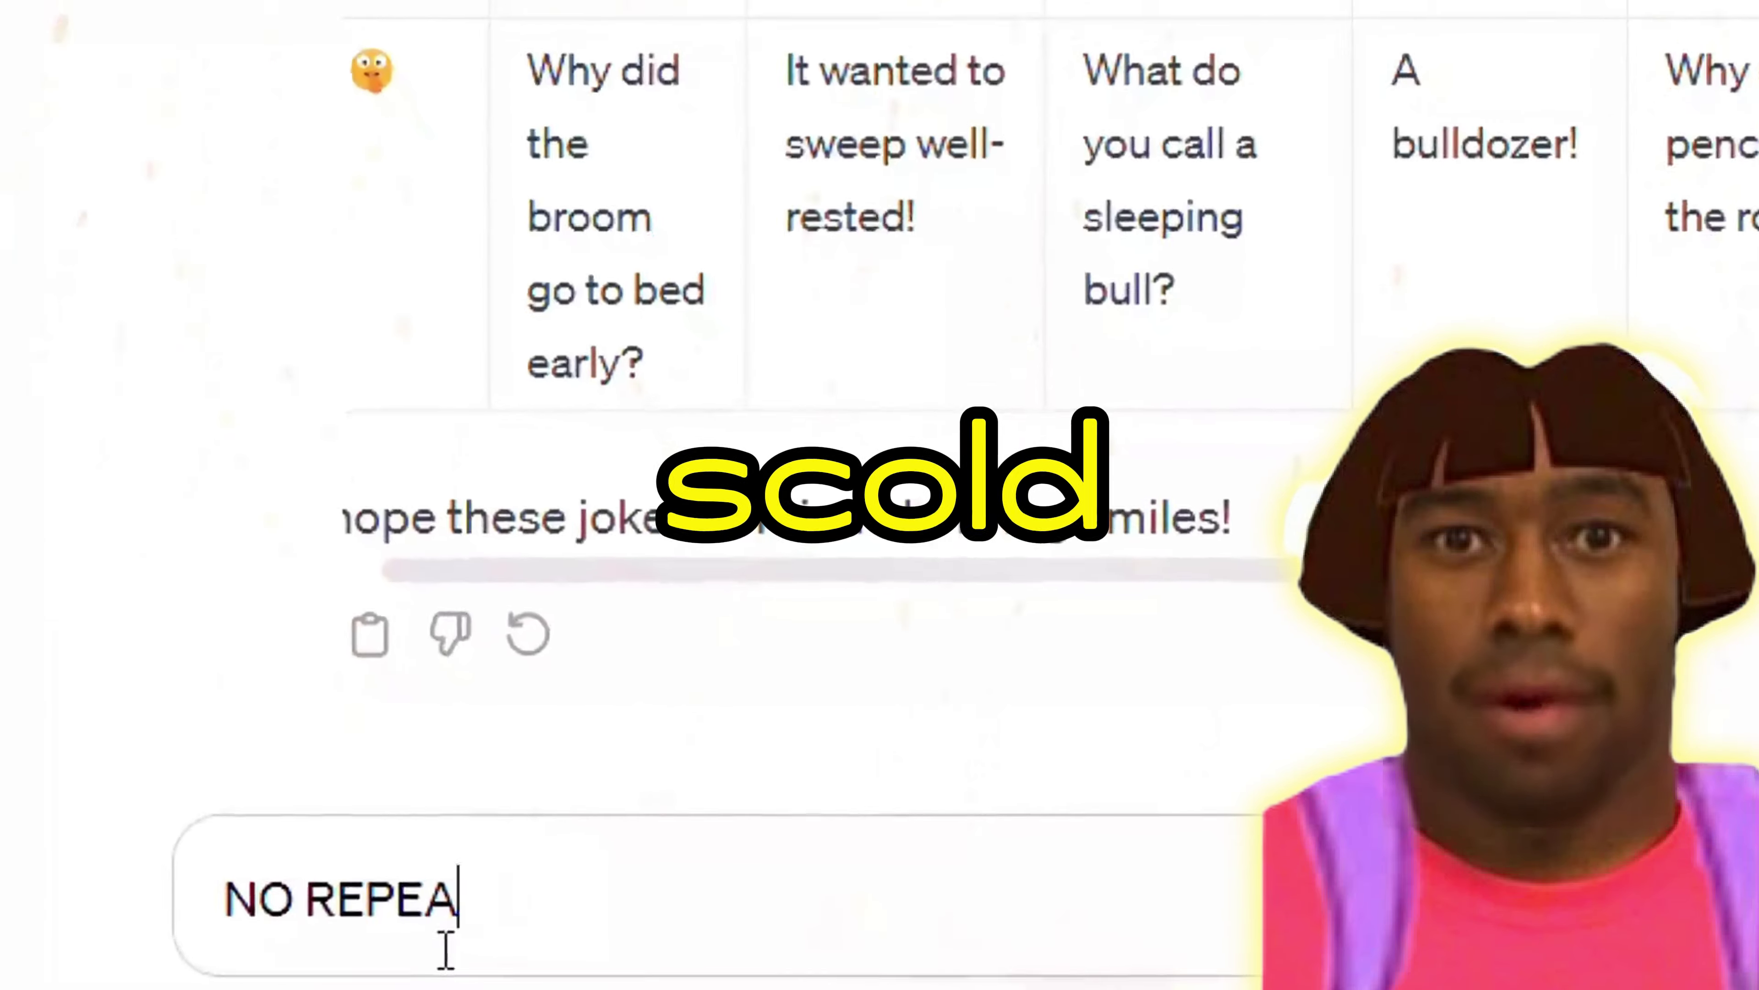
type("T from any of the jokes on")
type(" aboce")
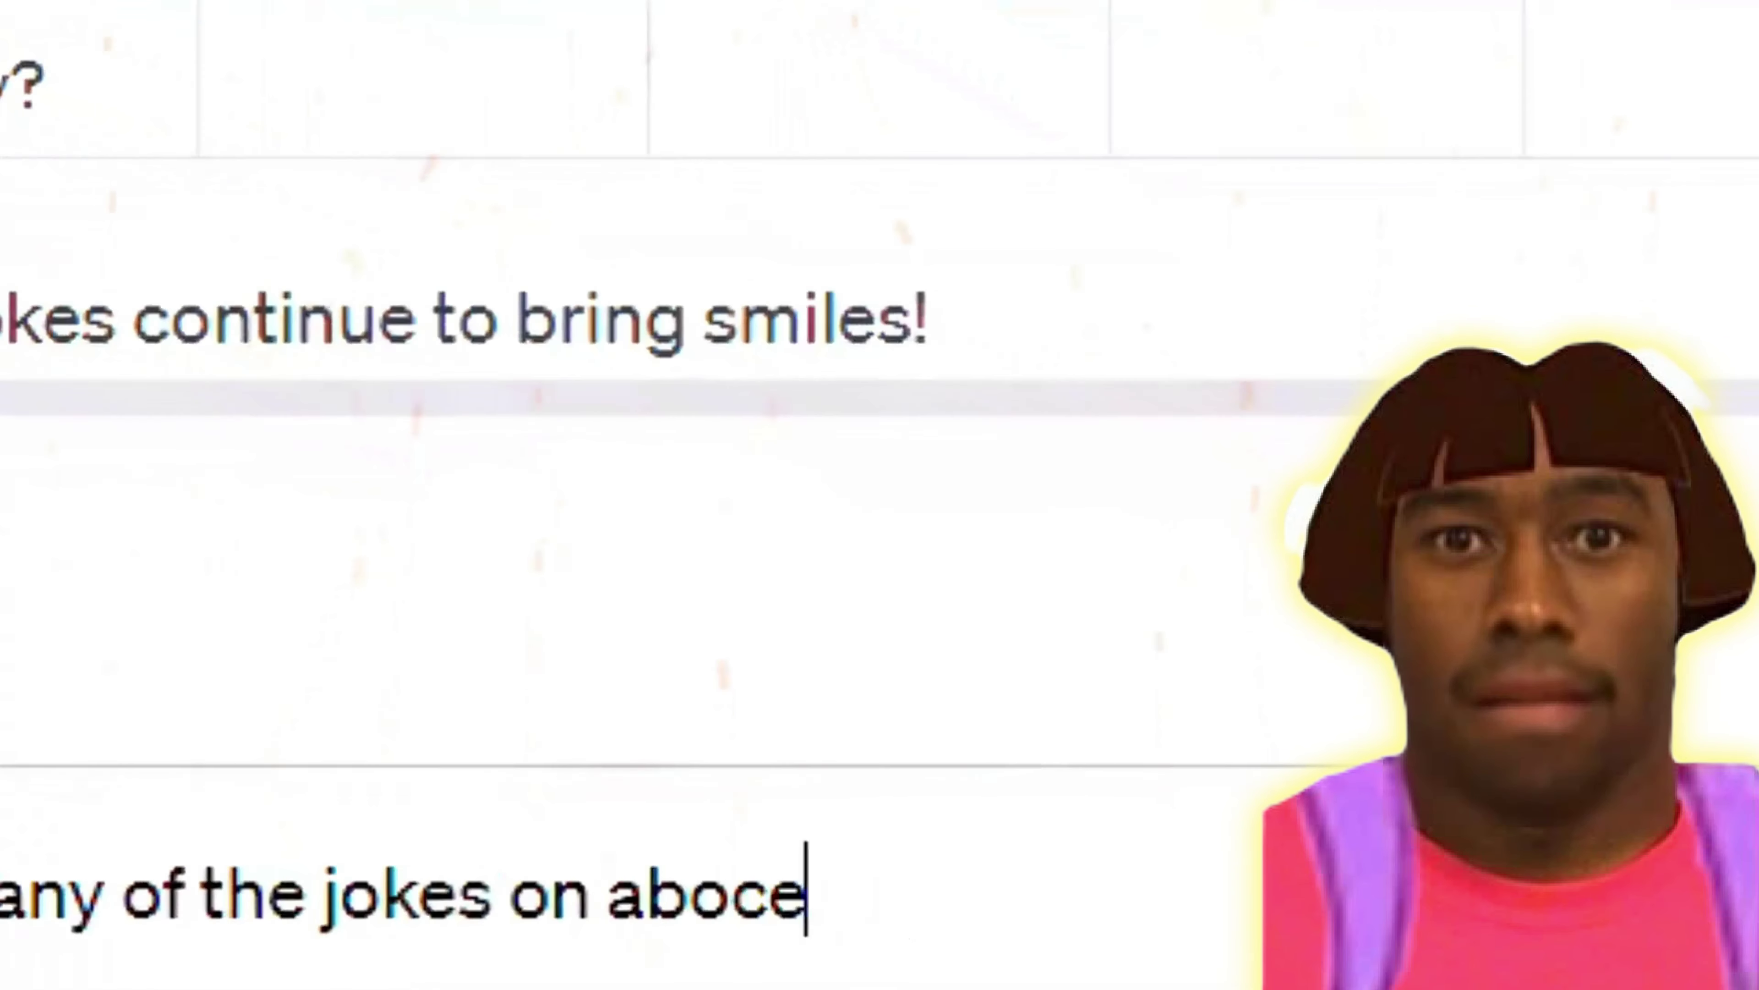
key("BackSpace")
key("BackSpace")
type("ve.I NEED @)")
key("BackSpace")
key("BackSpace")
type("20 MORE")
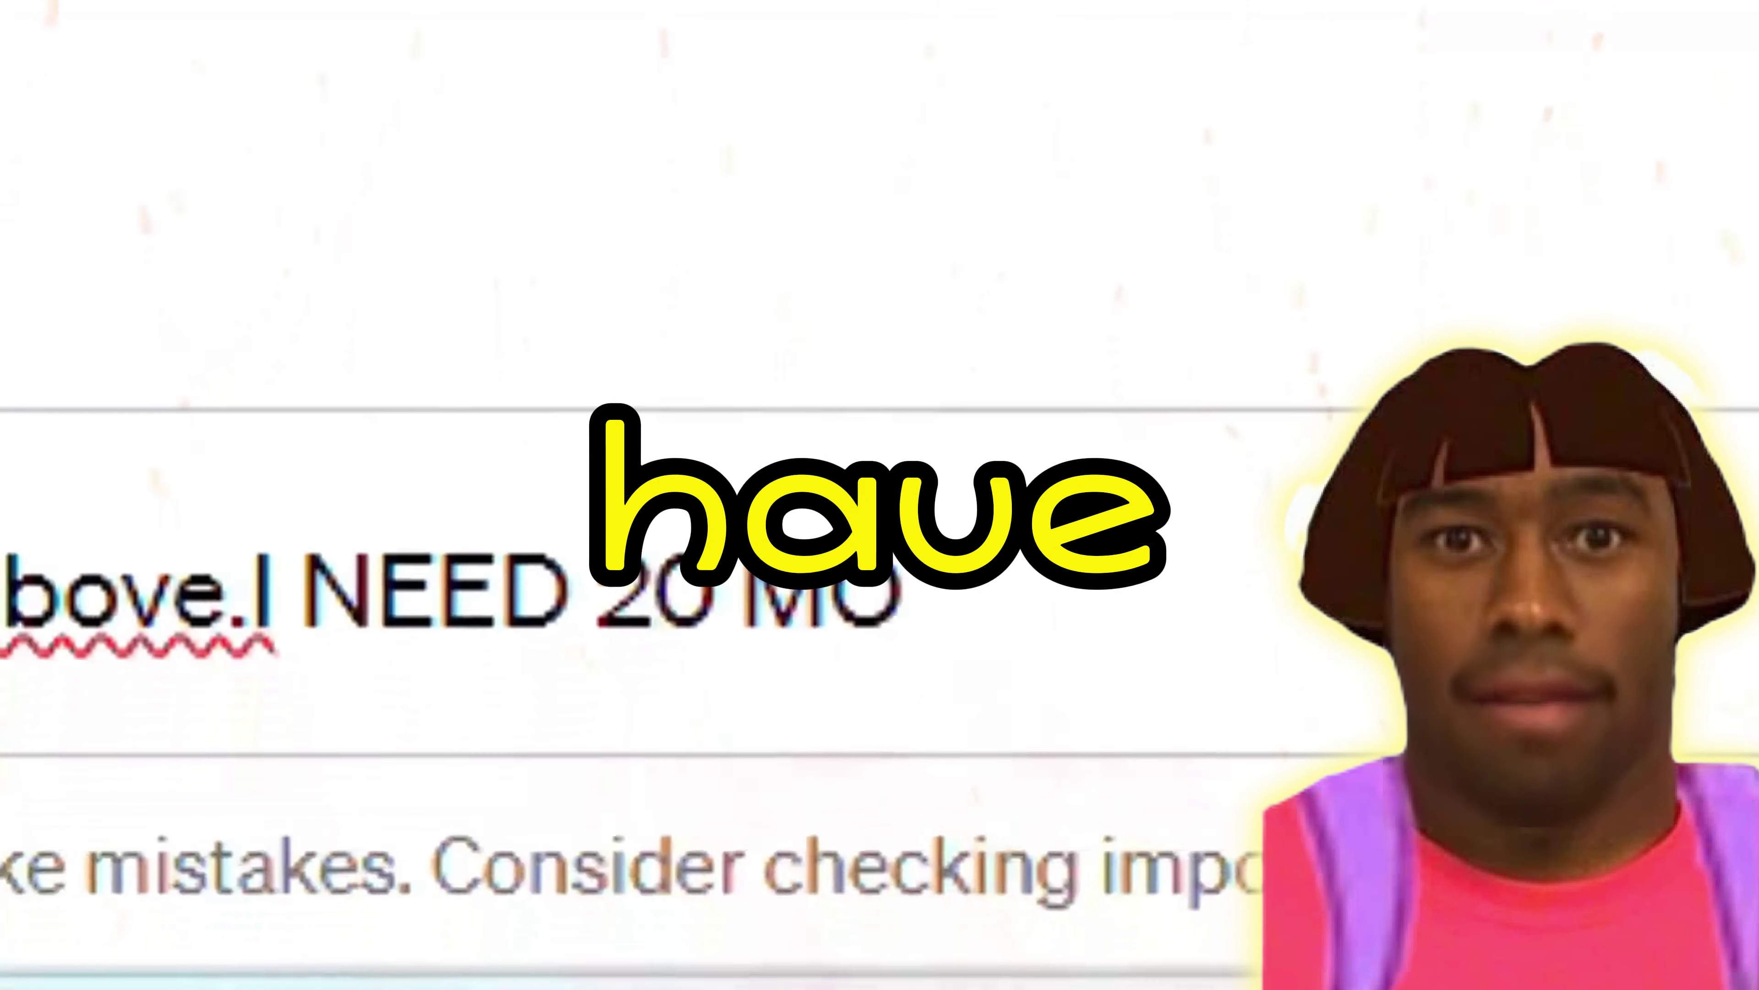
key("Return")
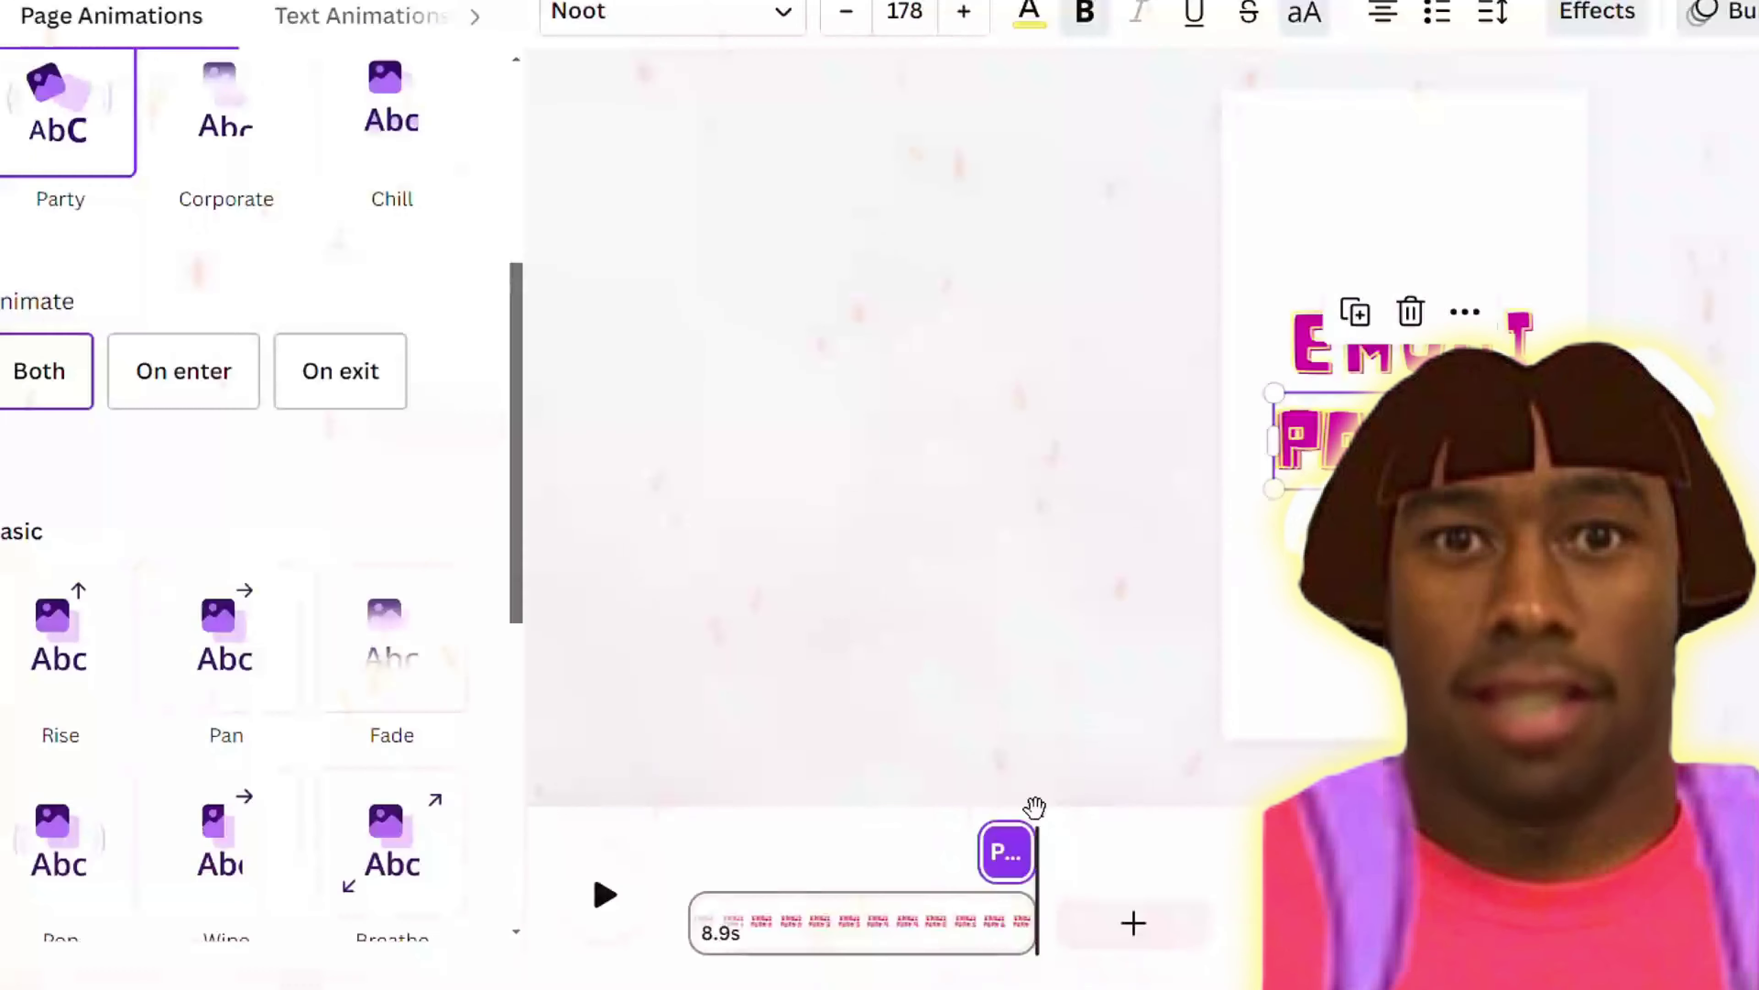
Scrub back through the page's timeline and check the stacked EMOJI and PART 1 text layers by selecting each one.
left_click_drag(1034, 806, 781, 767)
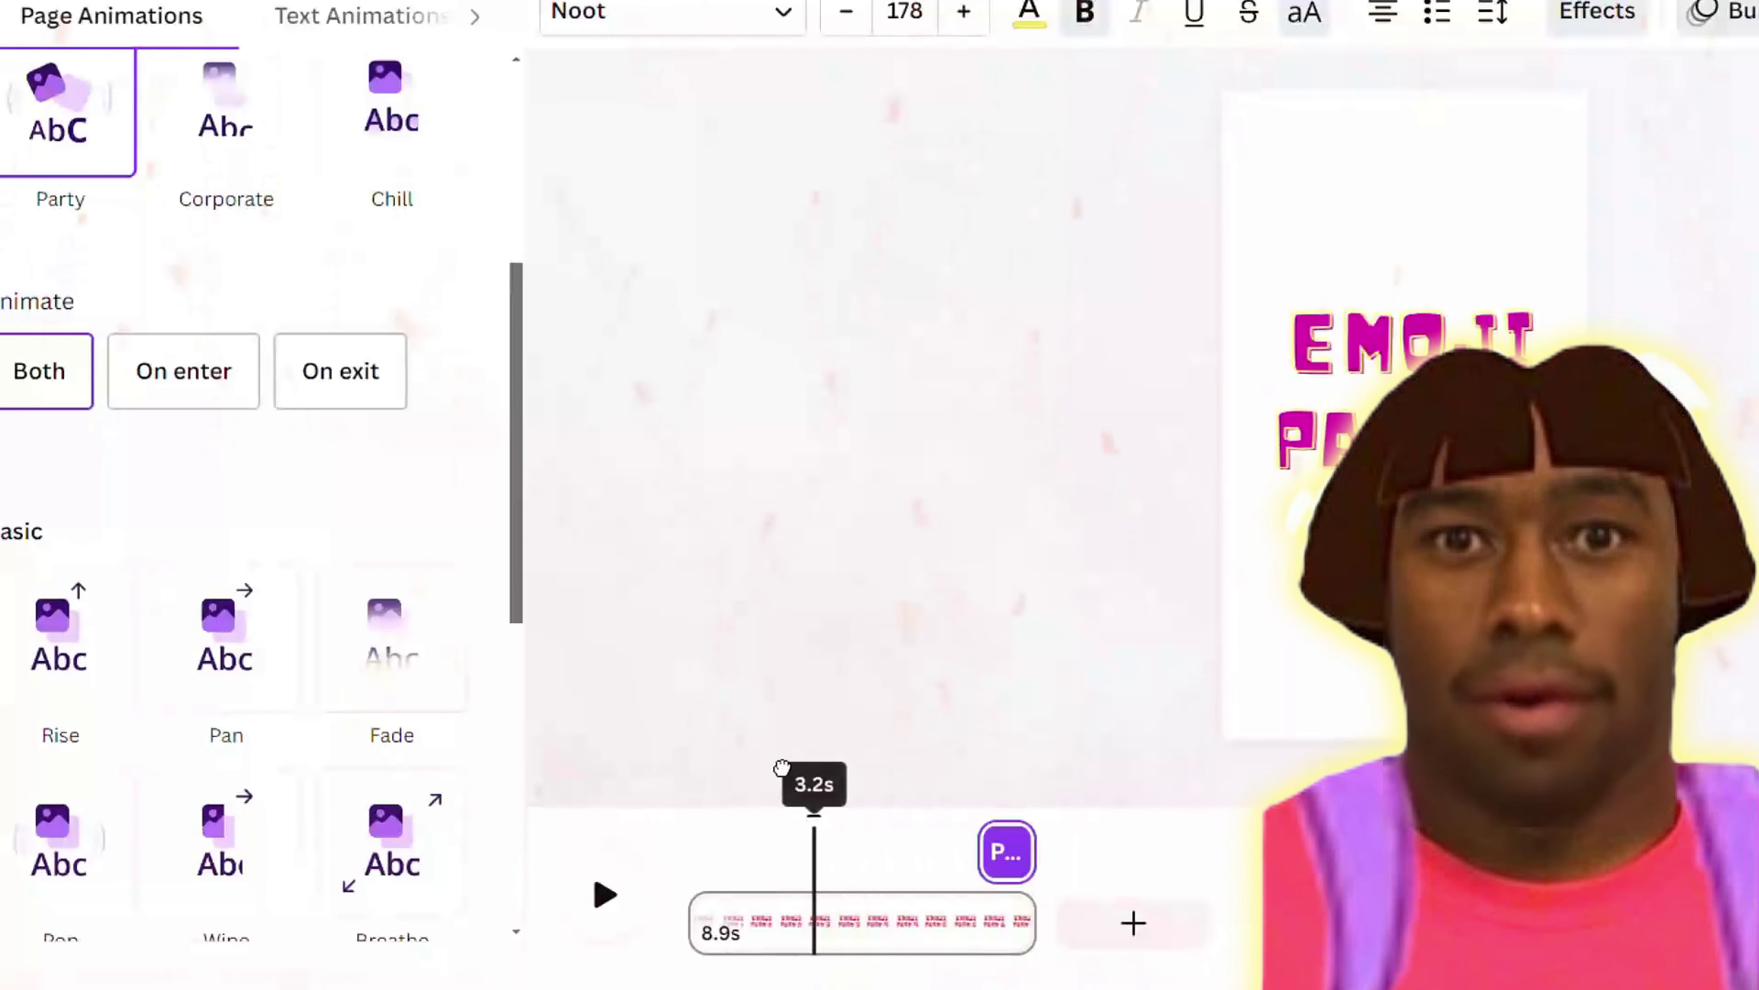
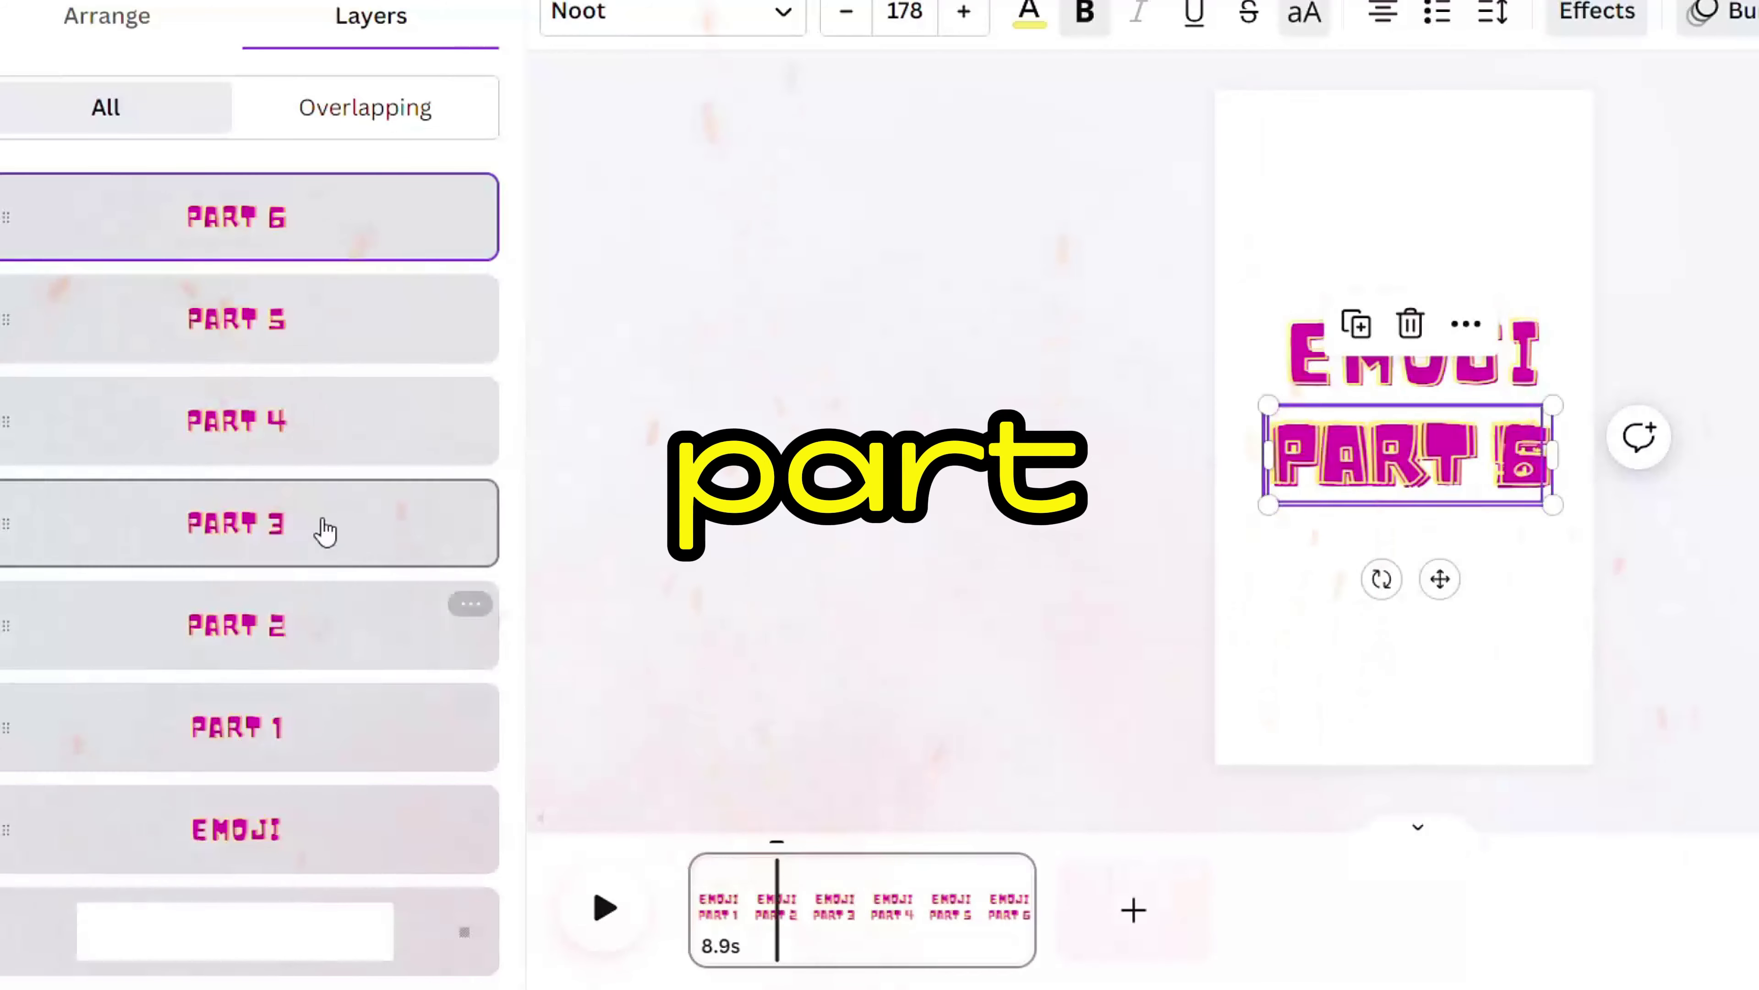
left_click(261, 865)
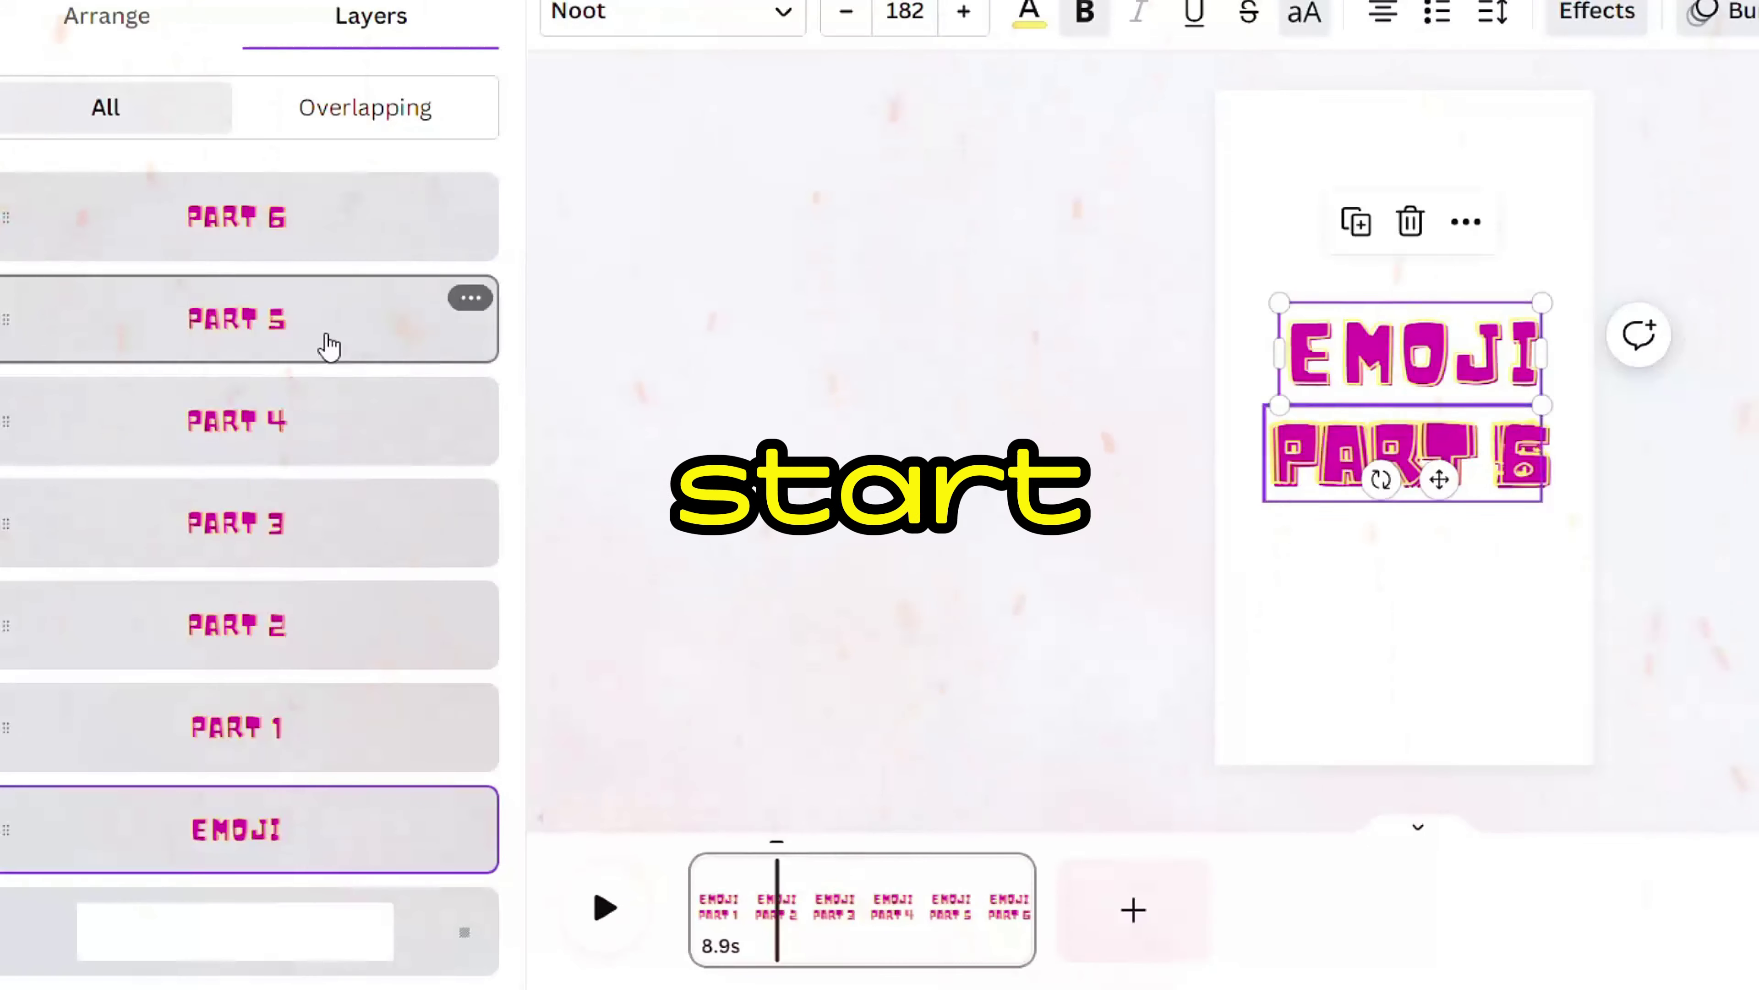
left_click(338, 752)
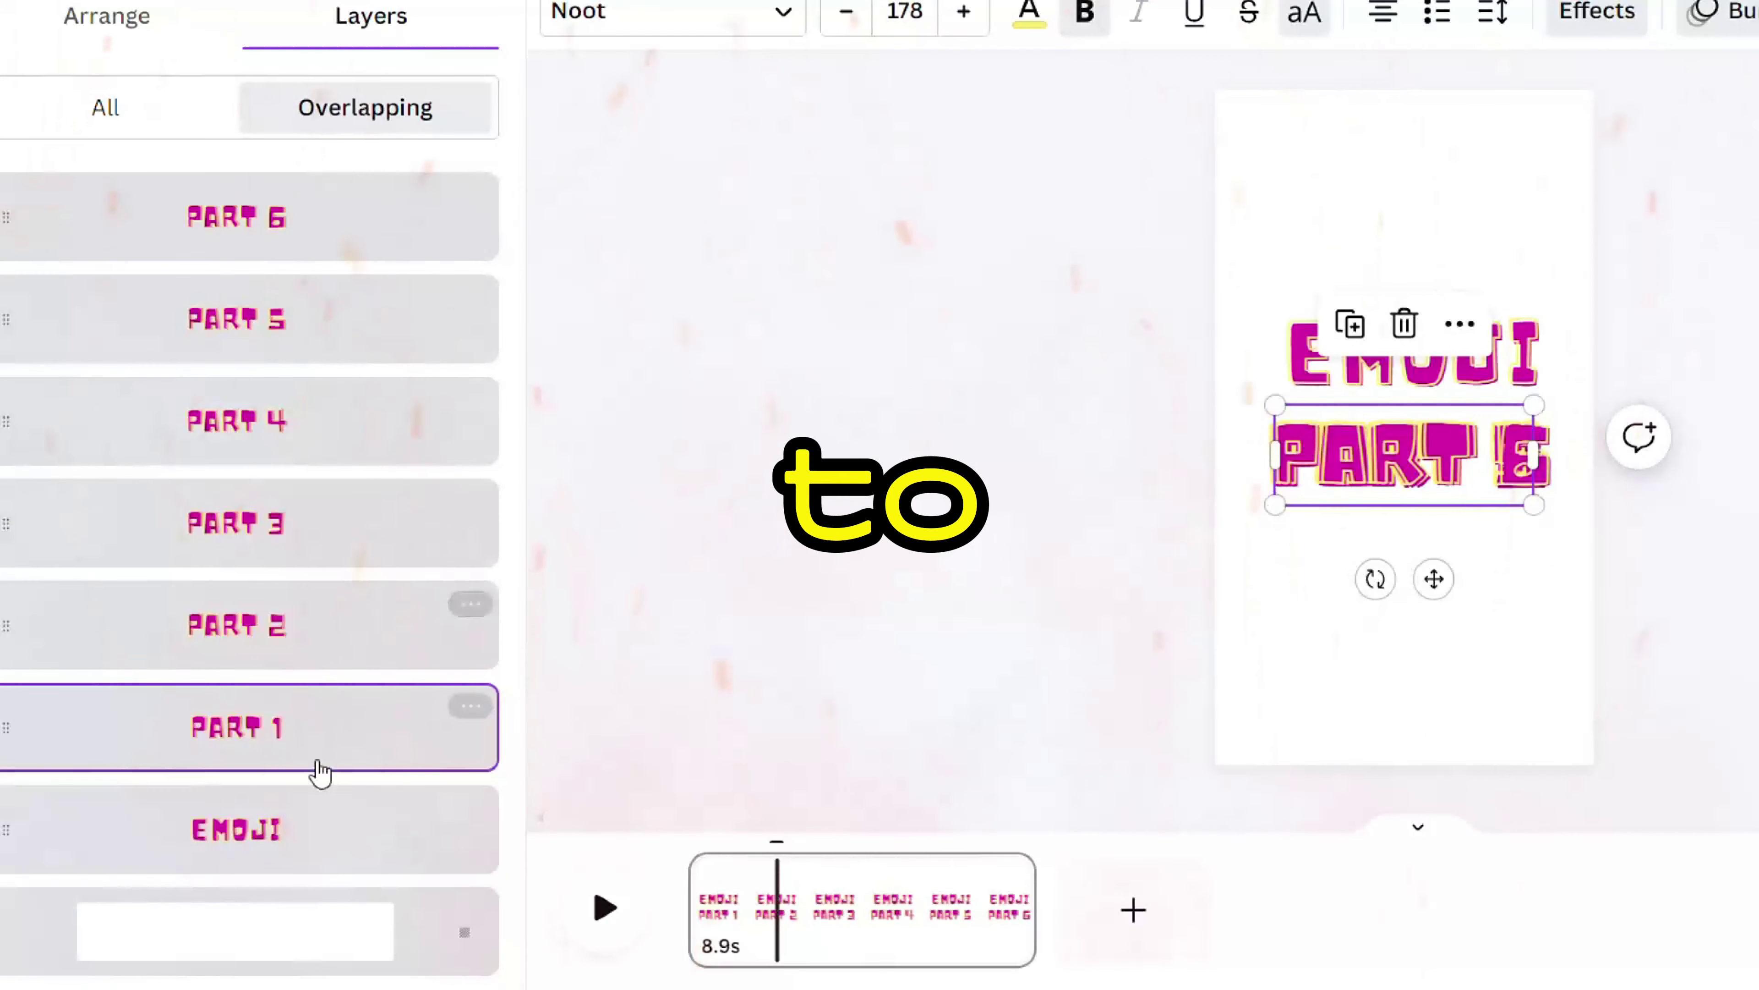
left_click(397, 936)
left_click(1599, 12)
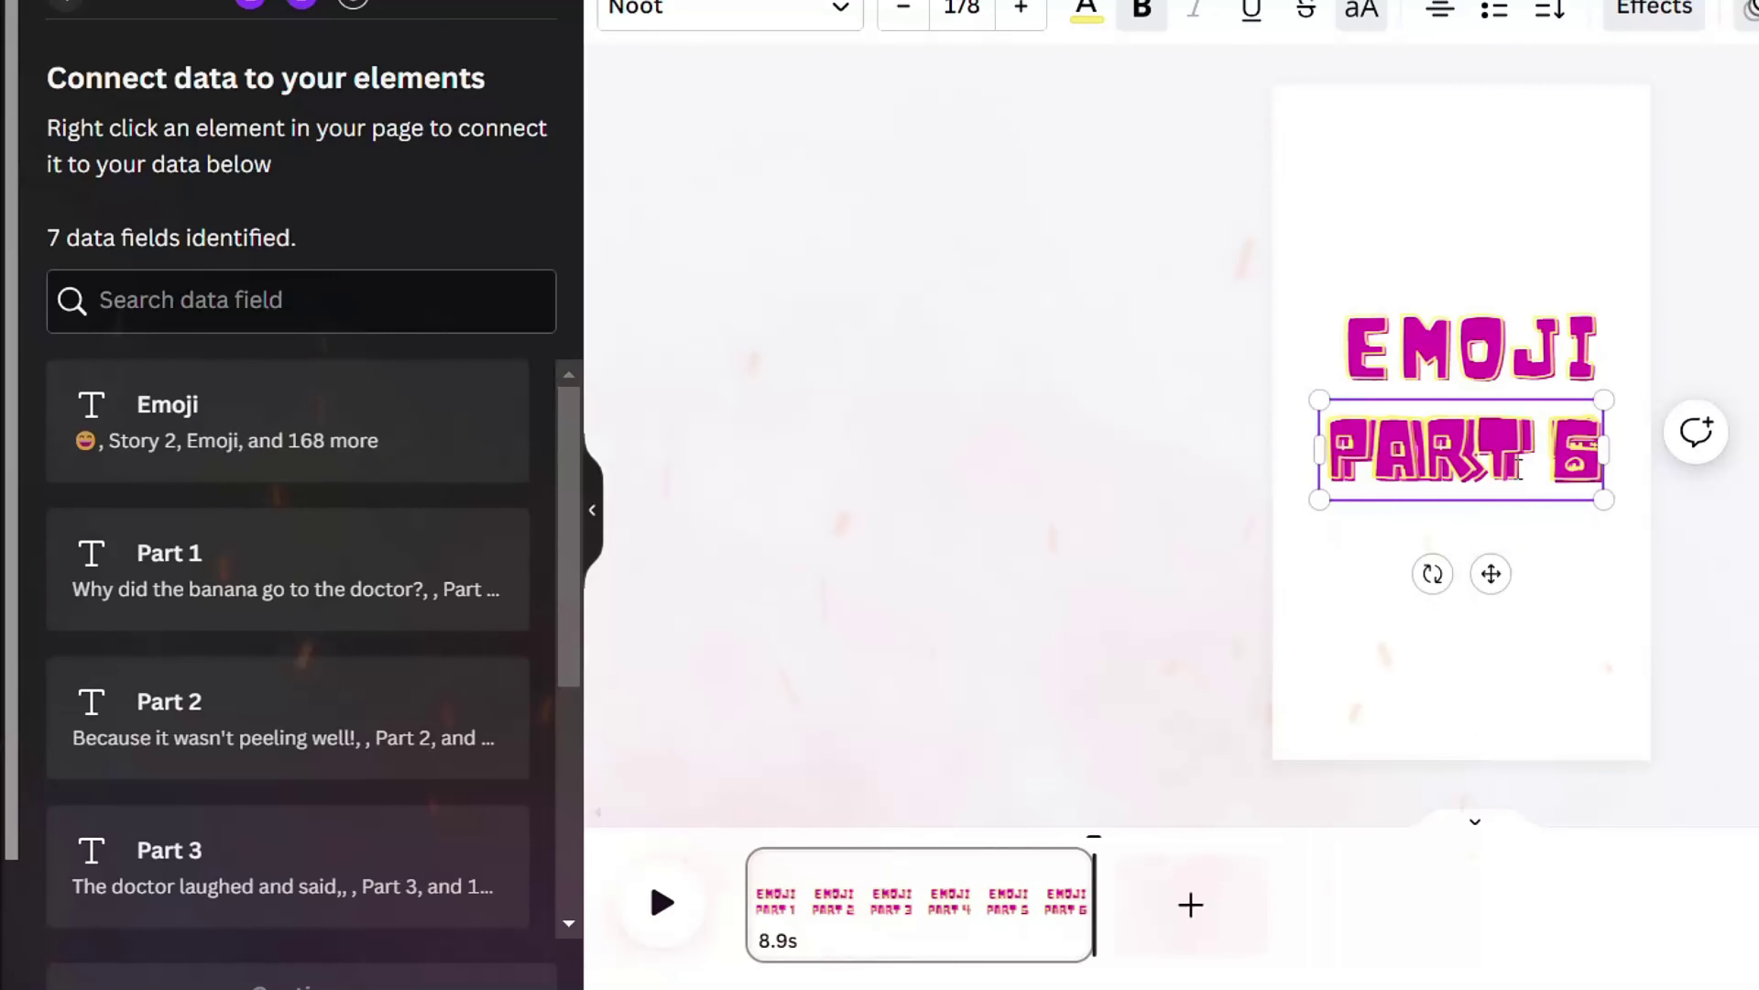
right_click(1475, 454)
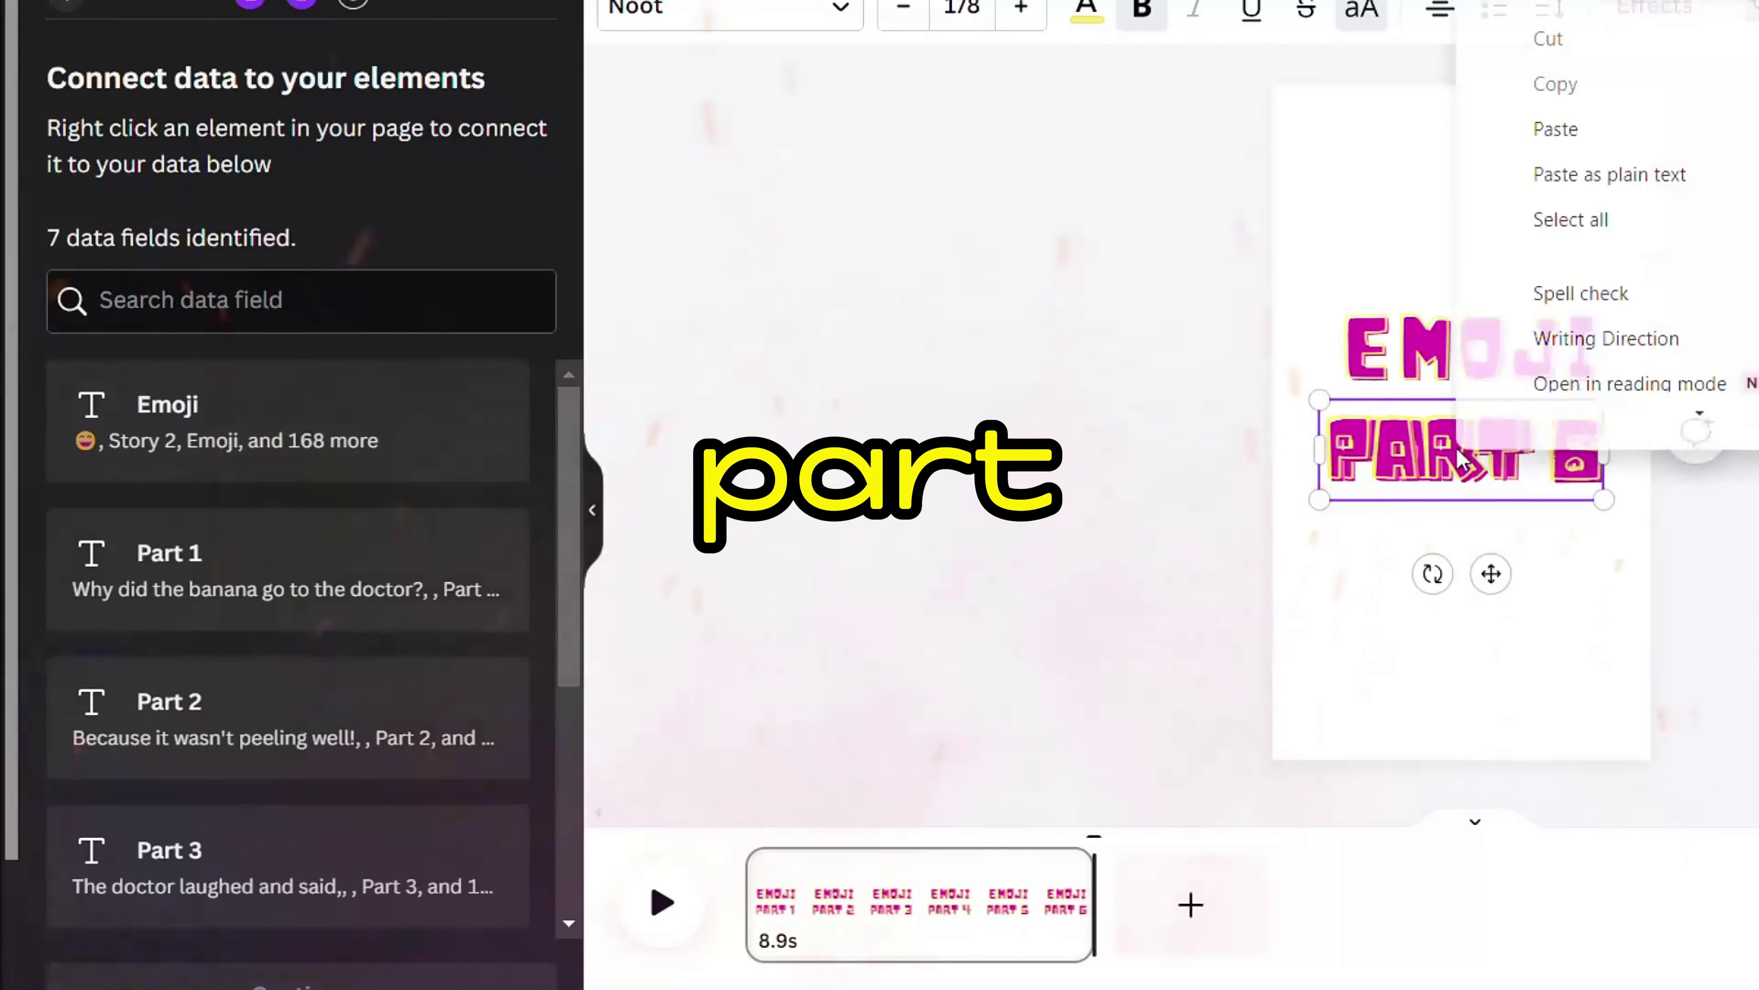
left_click(1571, 503)
right_click(1569, 502)
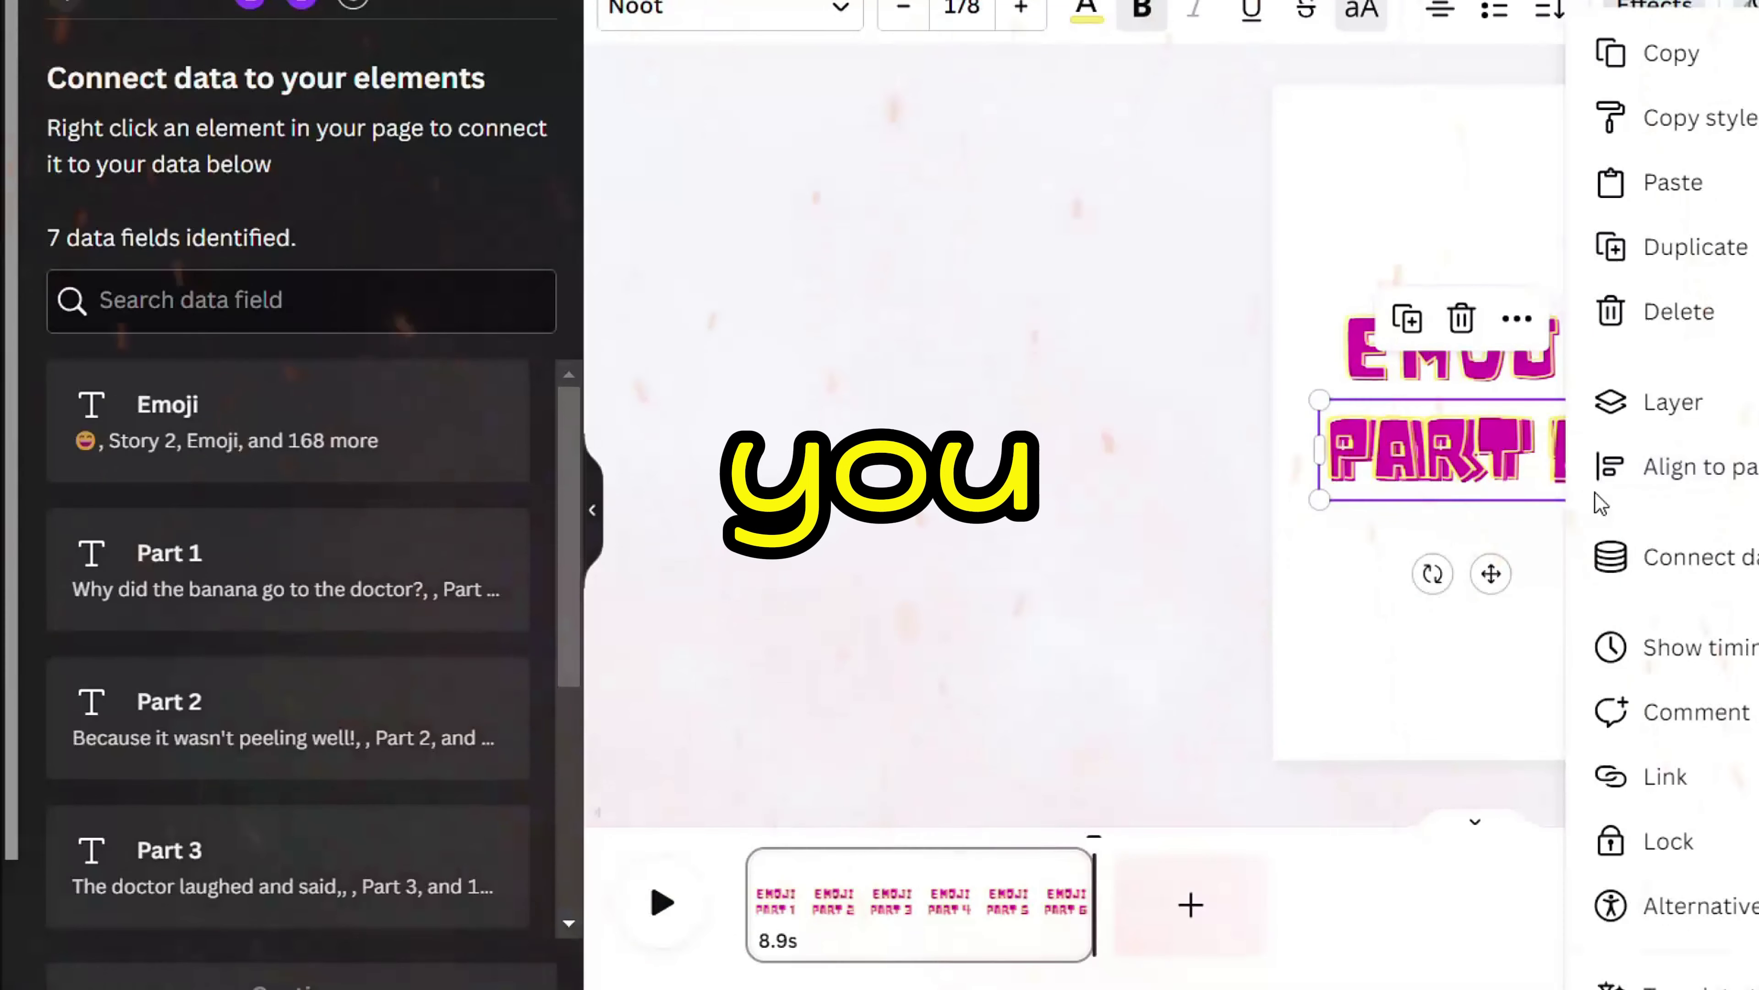
left_click(1047, 372)
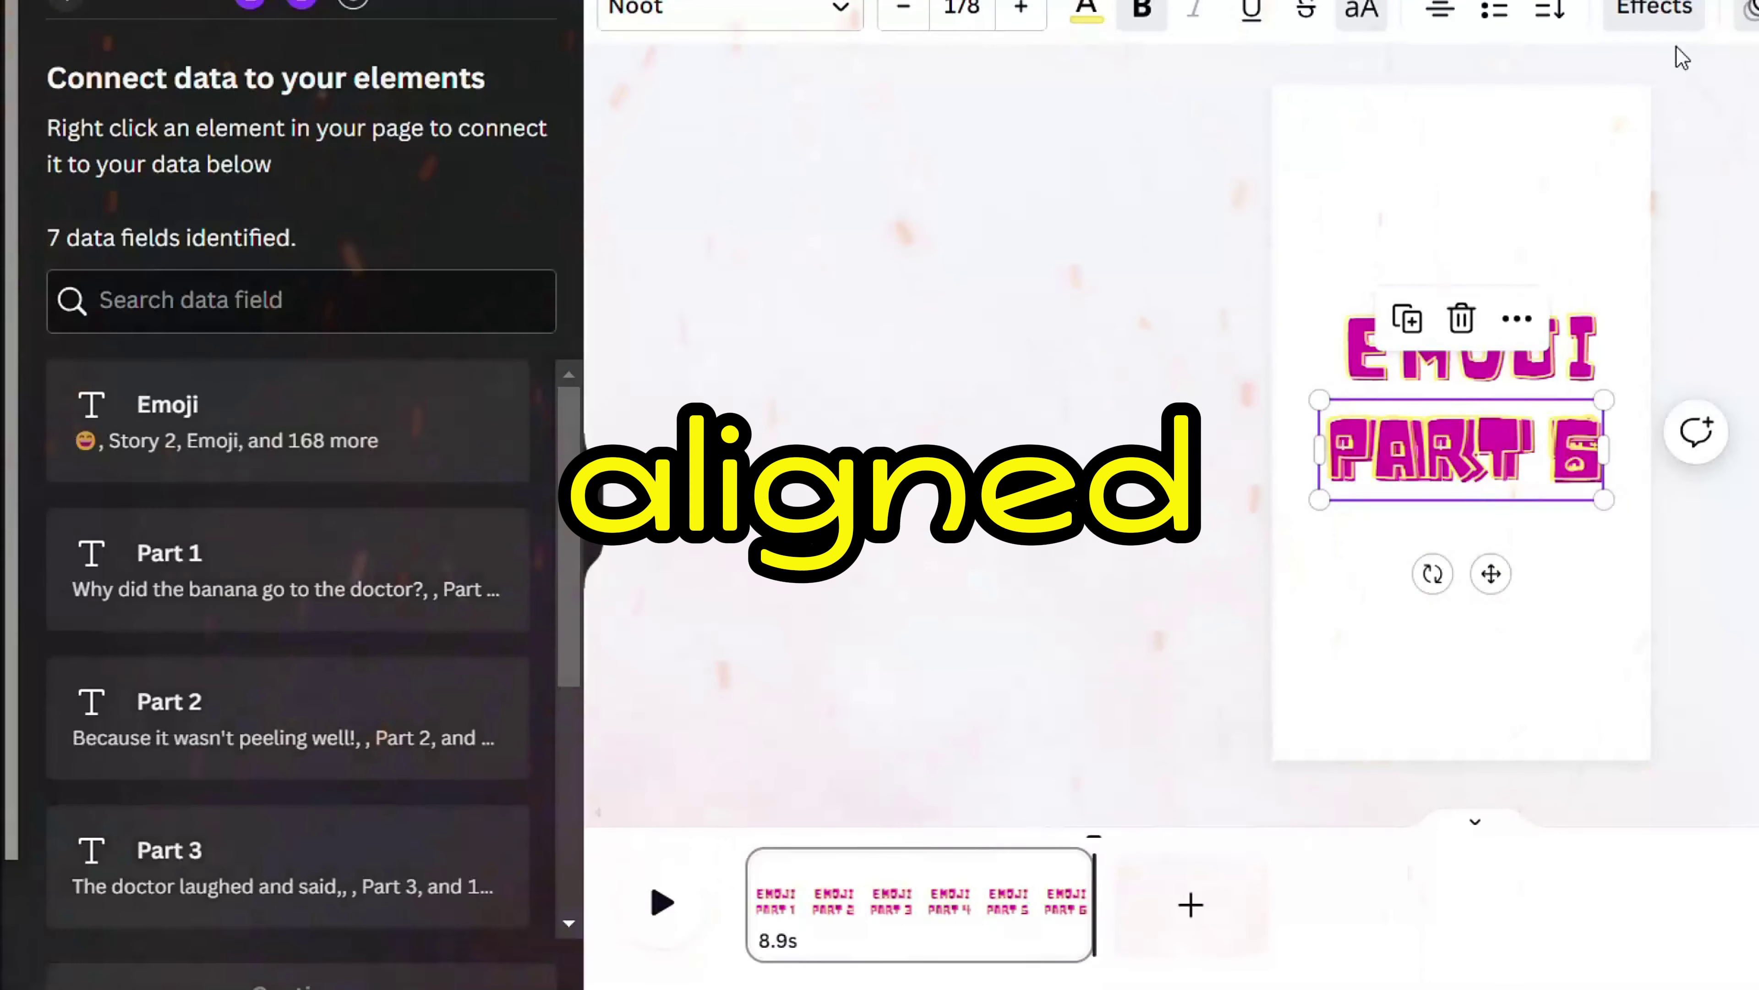
left_click(1750, 10)
scroll(569, 253, "down", 10)
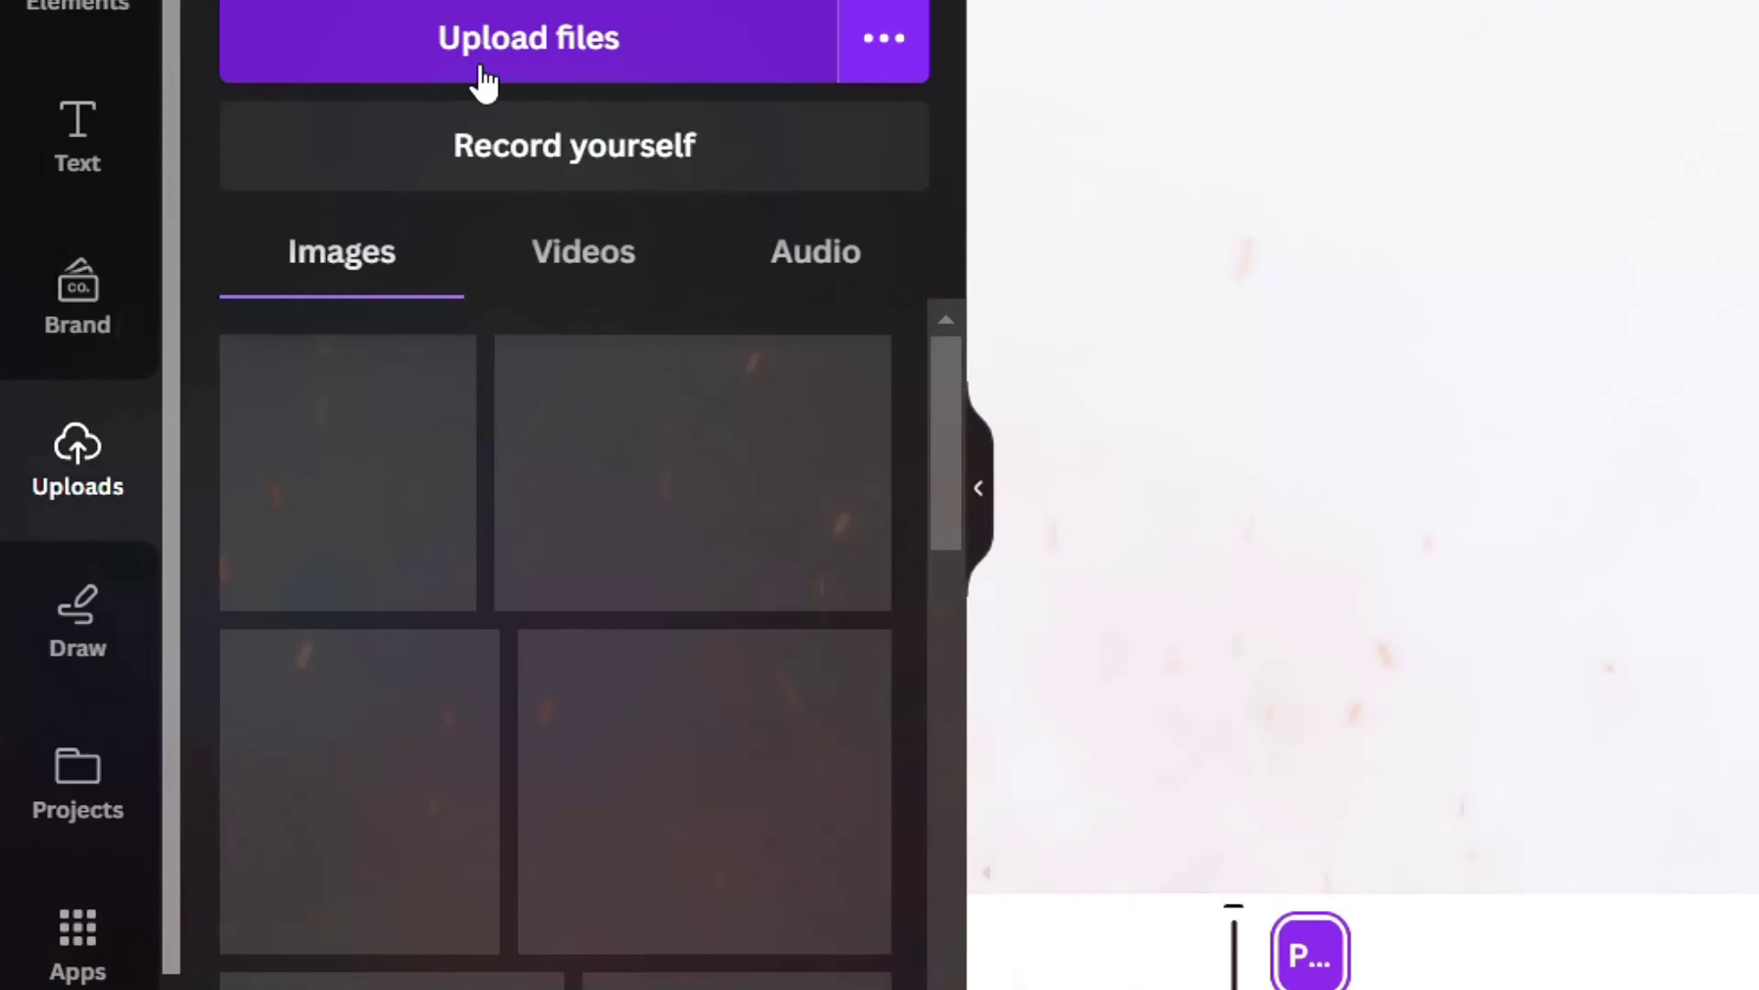
Add the uploaded 1:03 video as the page background behind the text and enlarge it to cover the whole page.
left_click(475, 79)
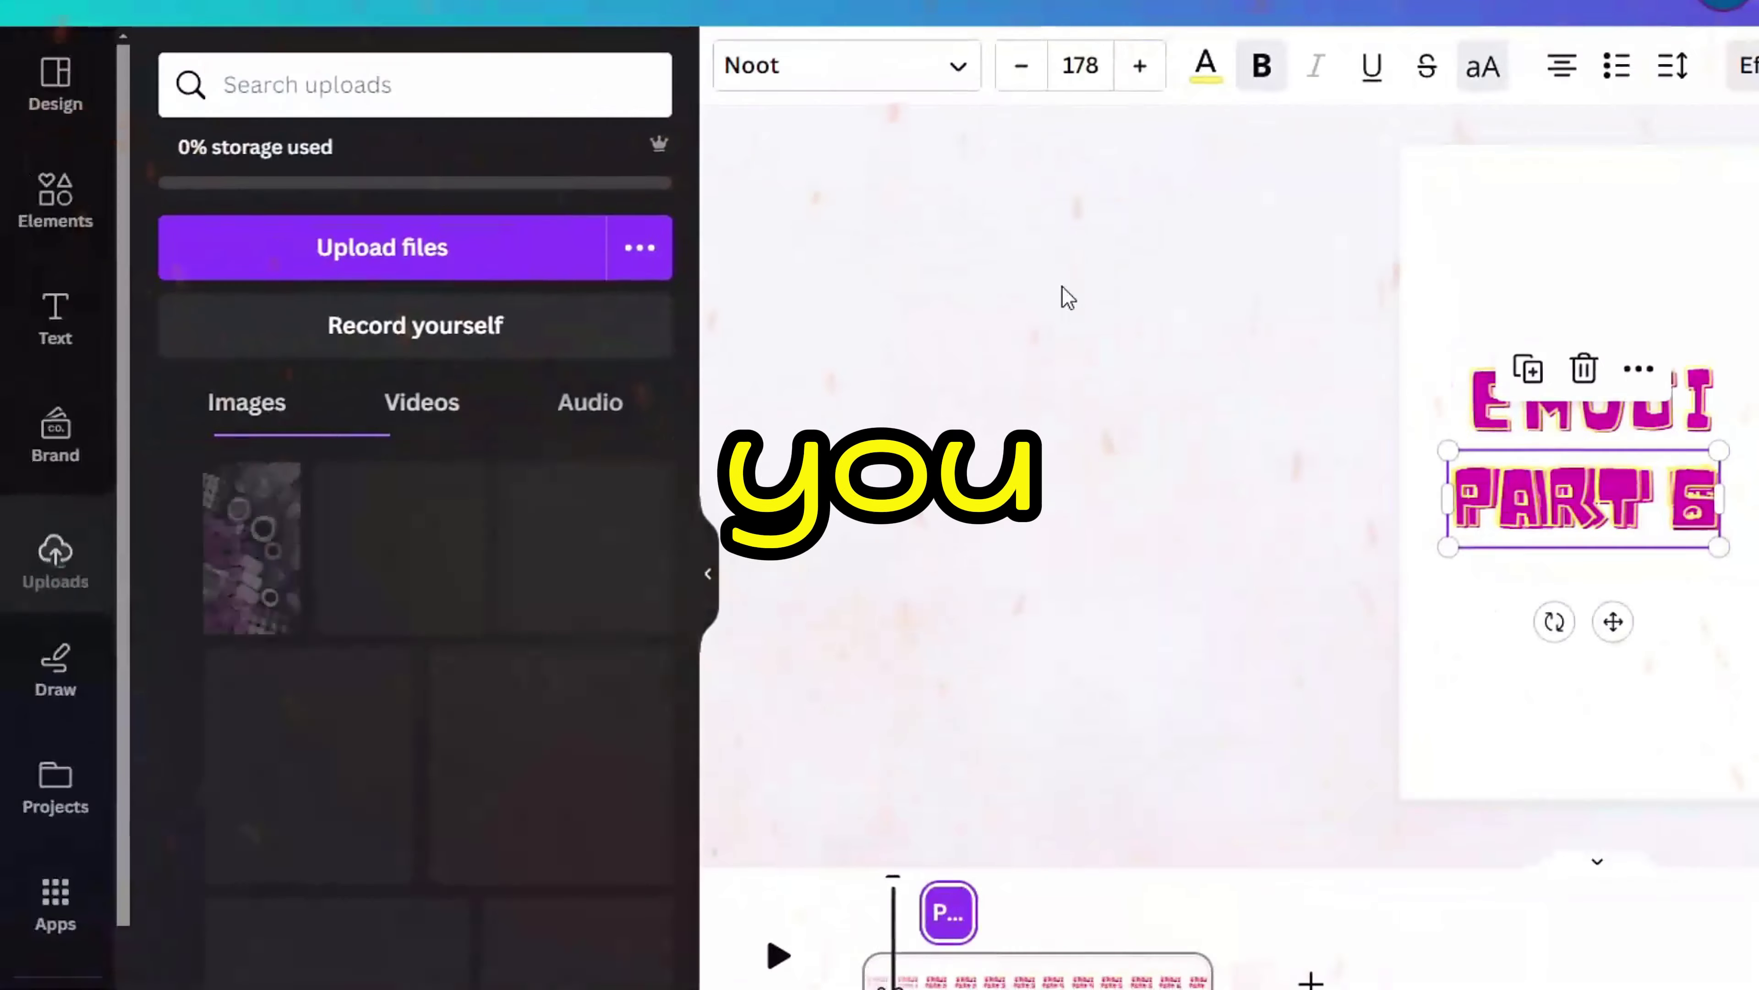
left_click(477, 572)
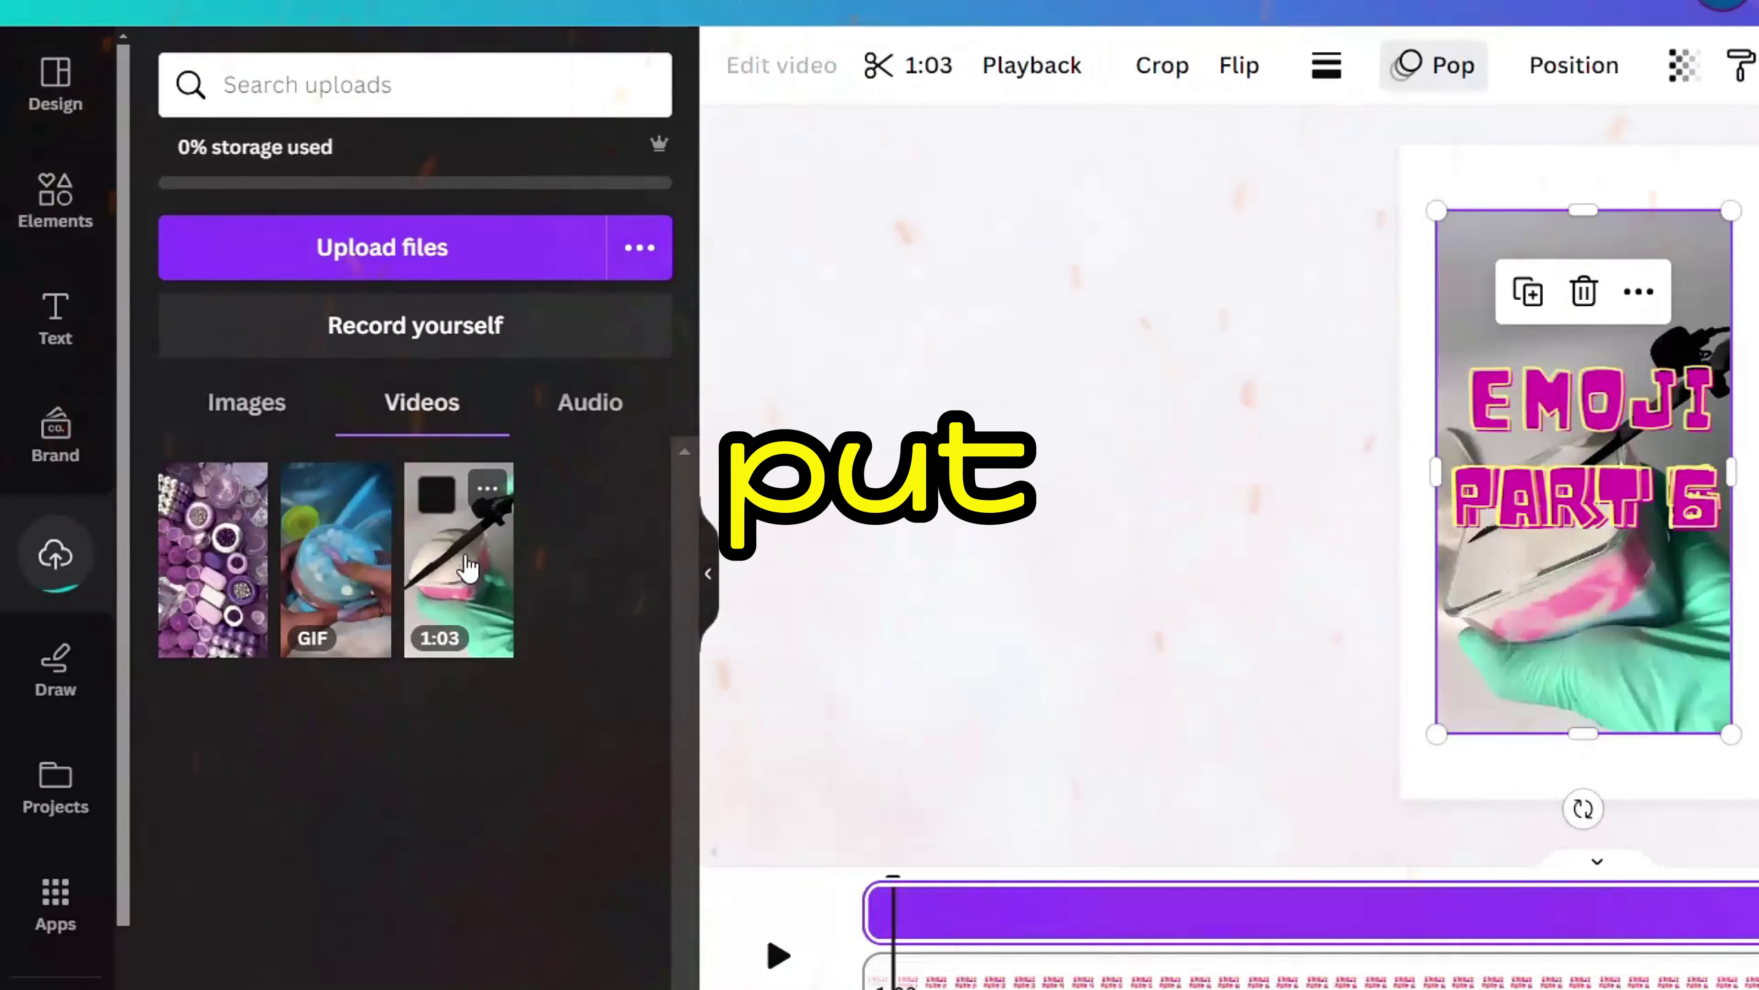
left_click_drag(477, 572, 954, 912)
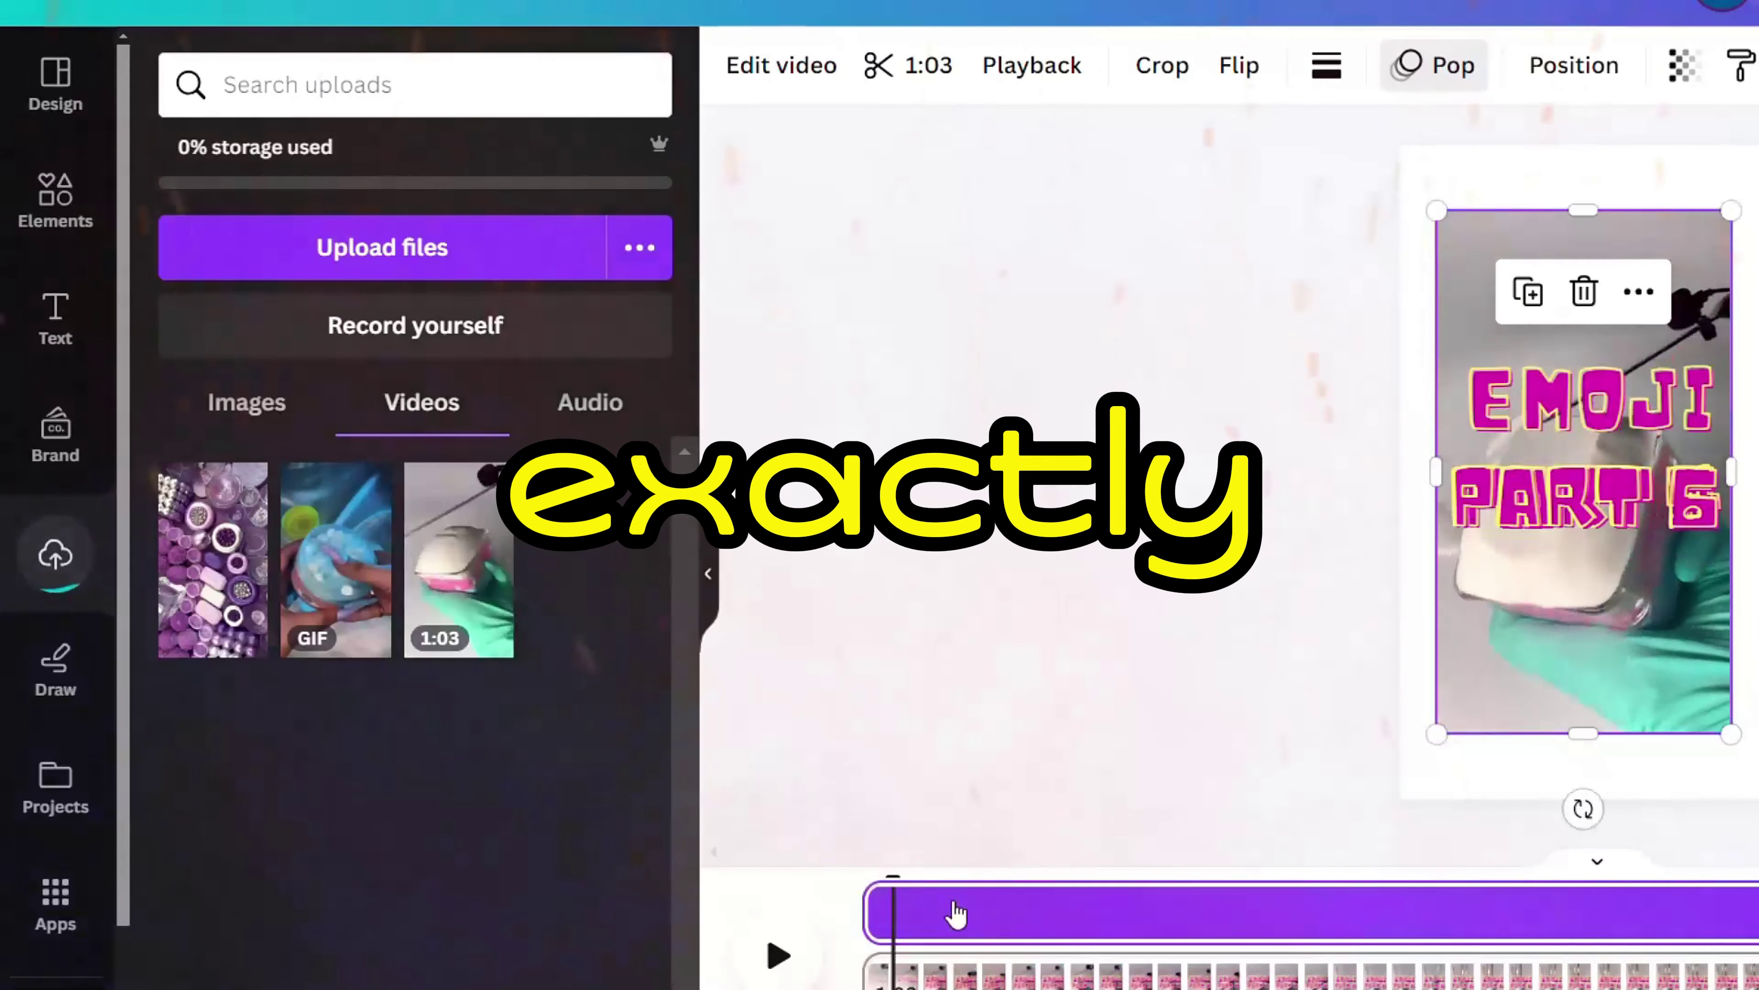
left_click_drag(1434, 204, 1399, 145)
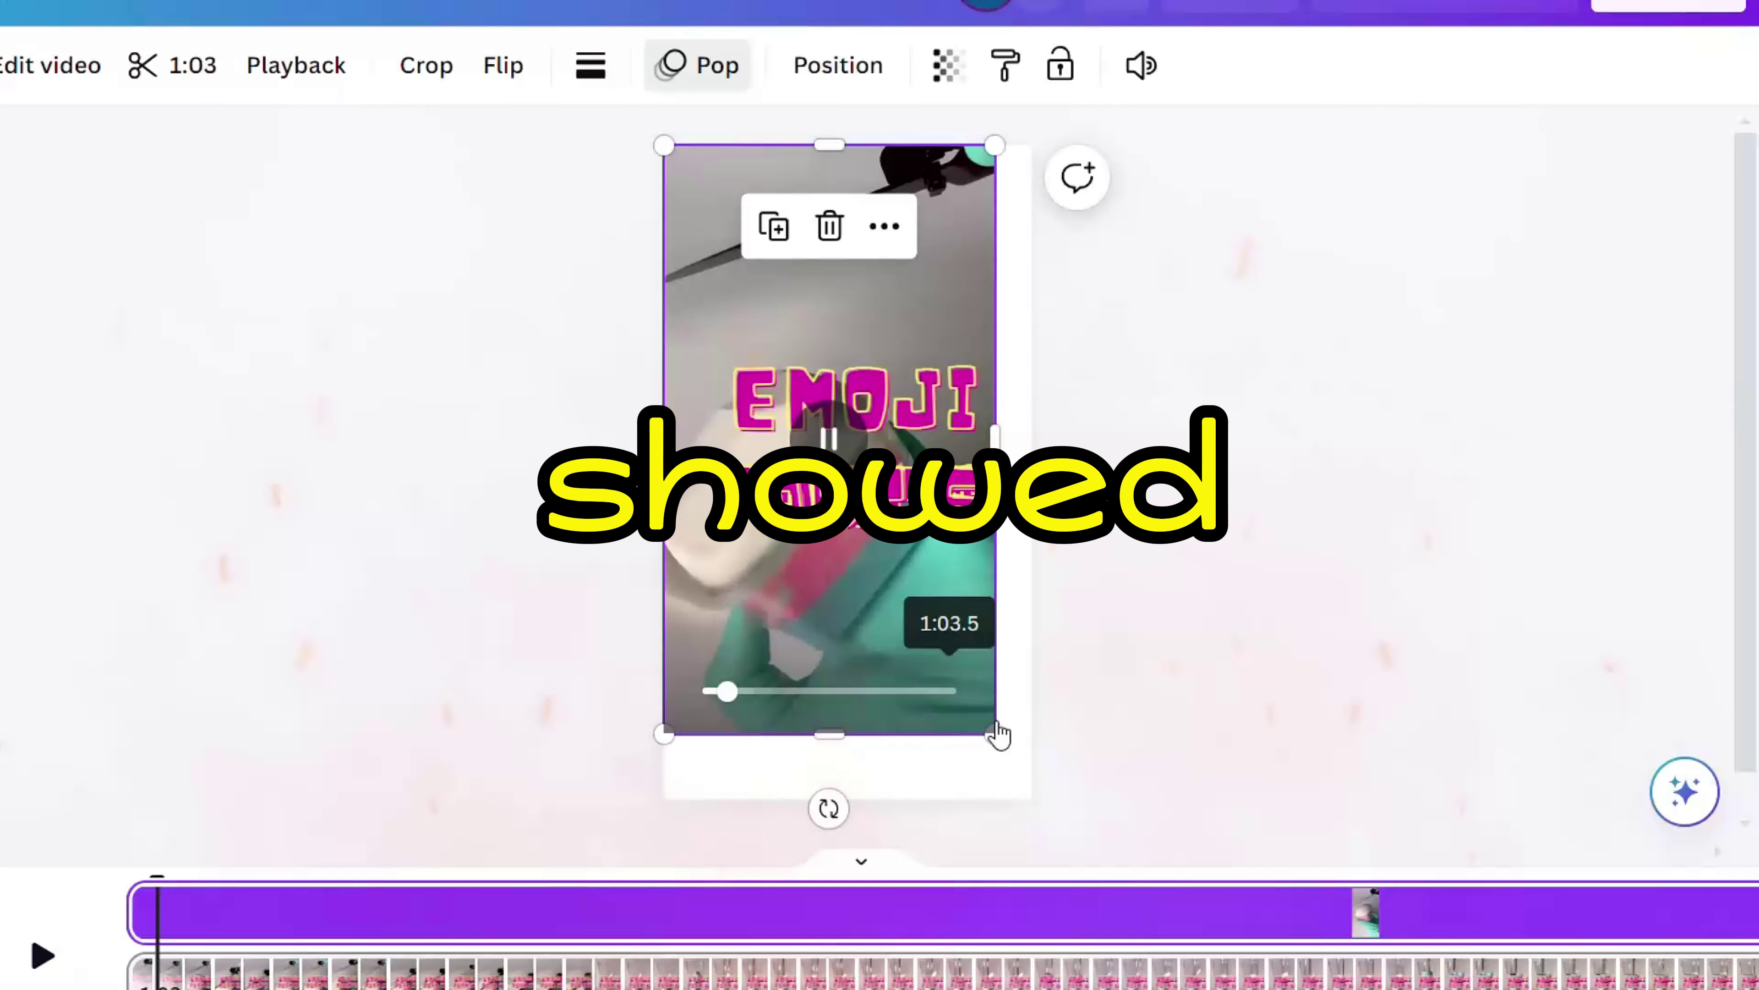
left_click_drag(998, 733, 1032, 798)
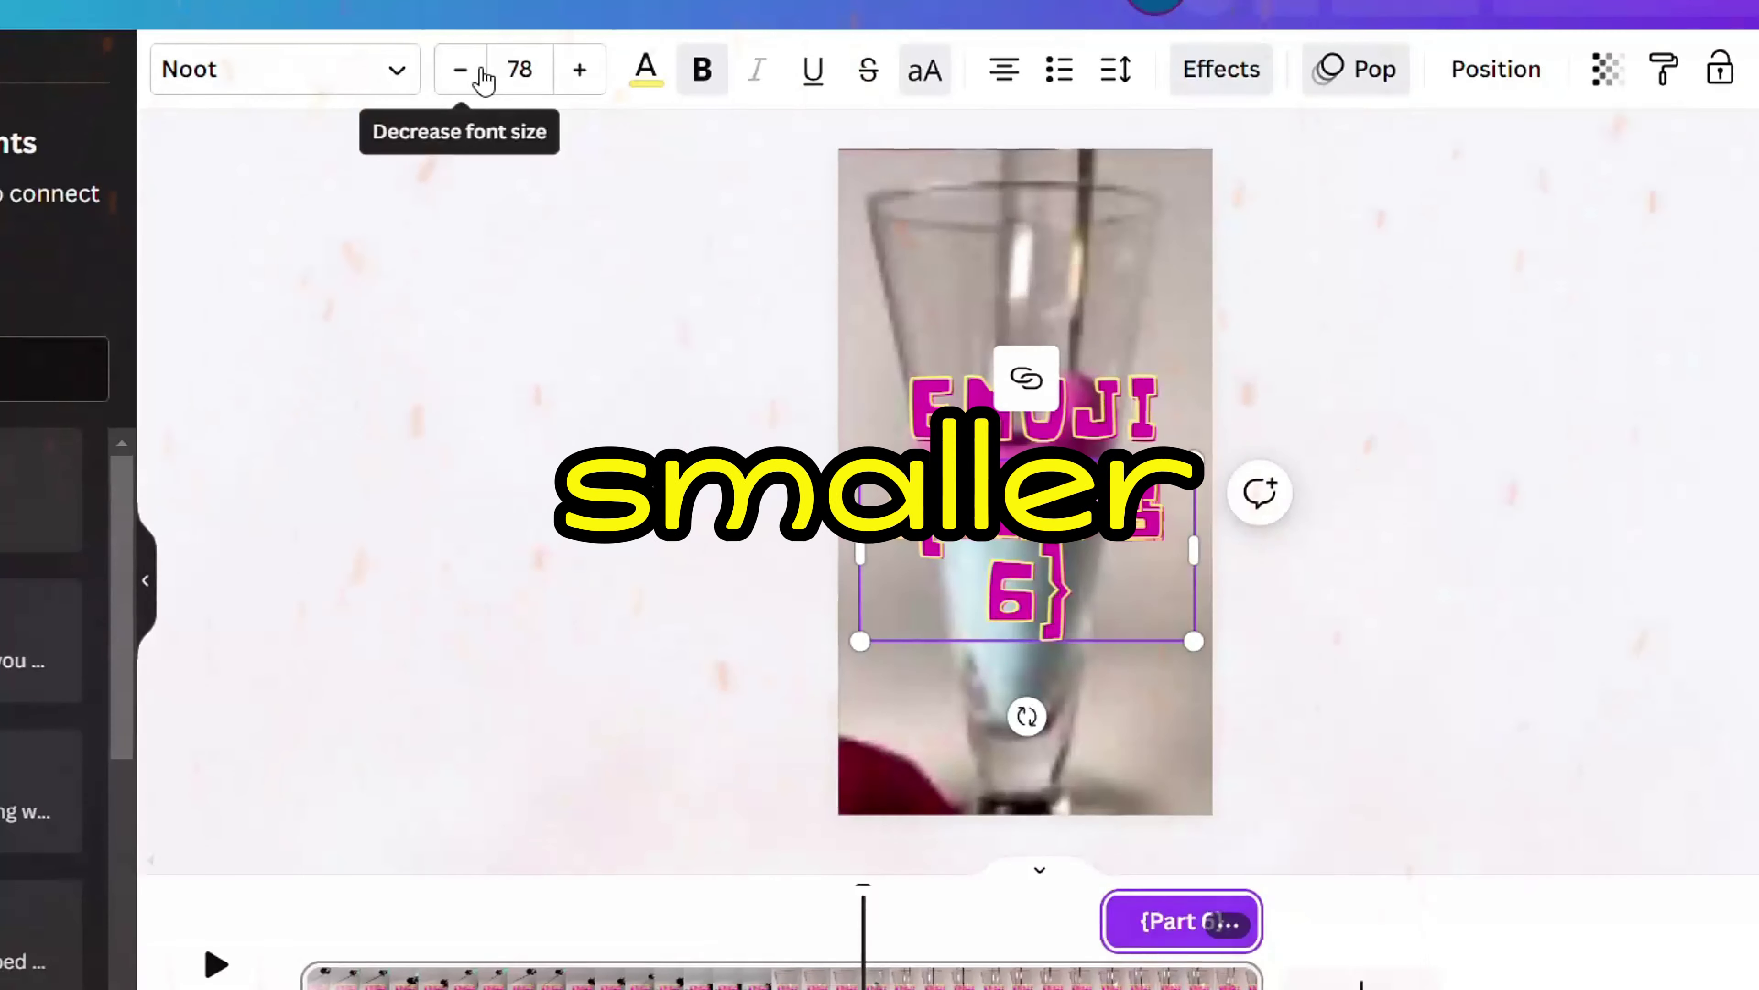
Reduce the font size of the {Part 6} text so its words fit on a single line.
left_click(460, 69)
left_click(541, 78)
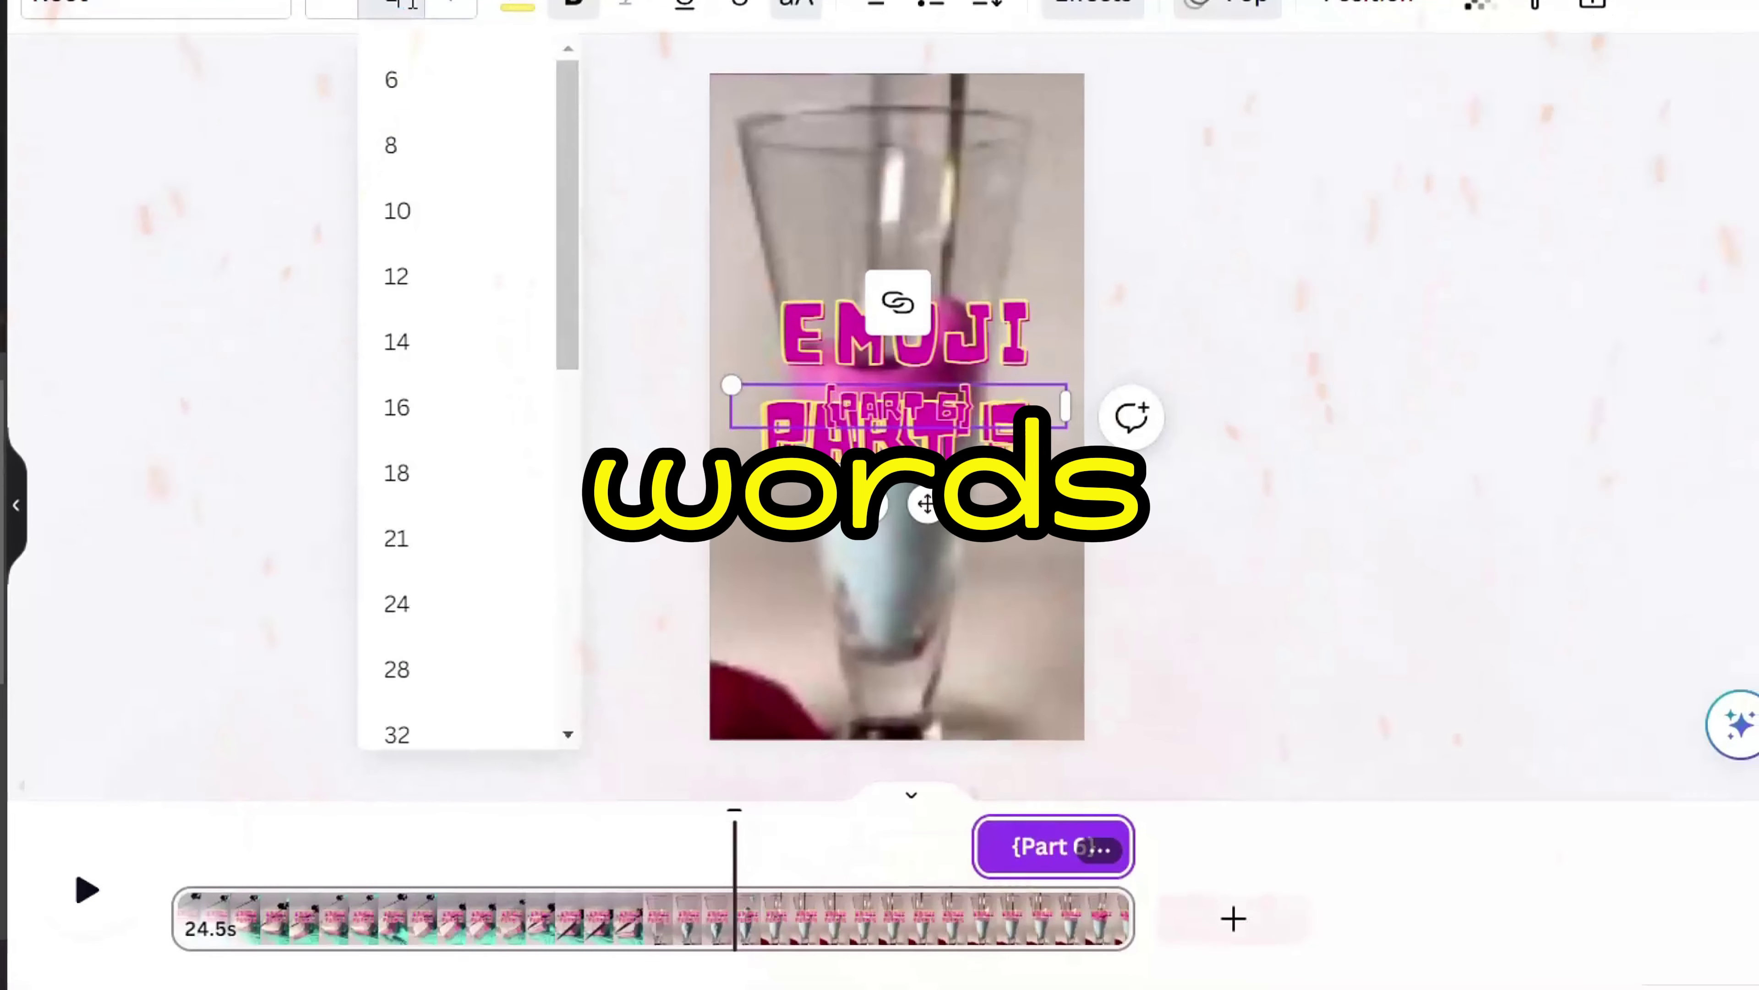
left_click(939, 128)
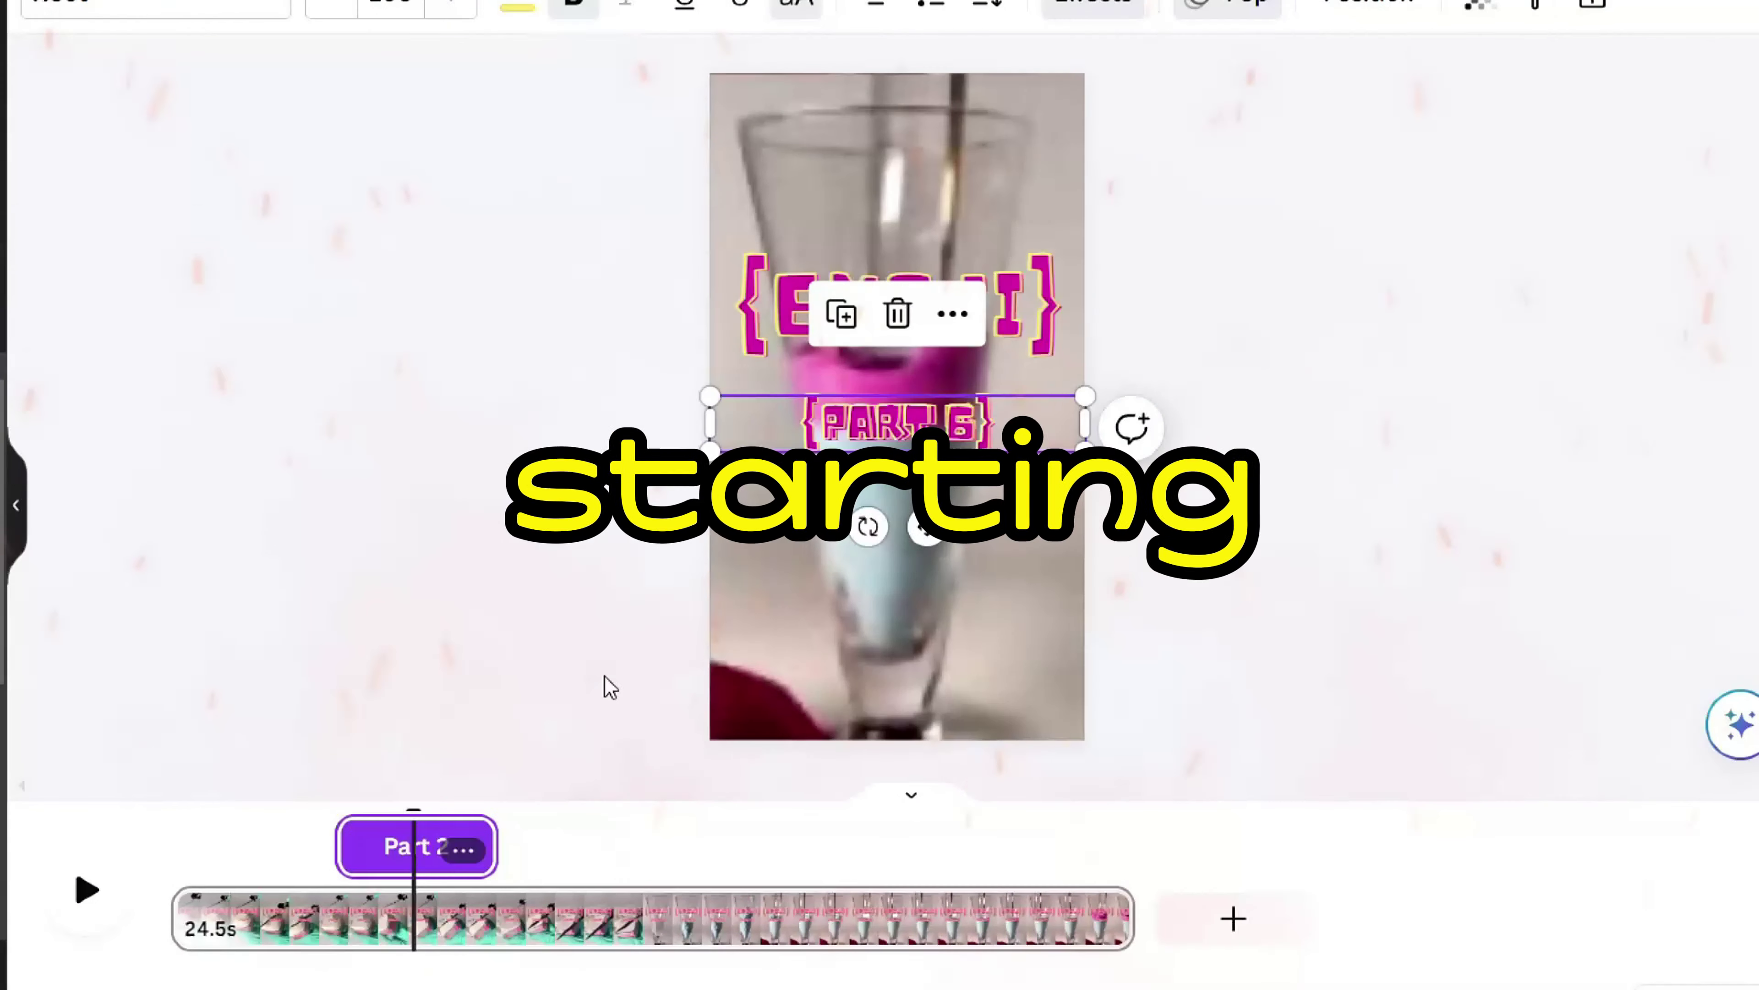
Connect the Part 2 text element to the Part 2 data field.
right_click(422, 847)
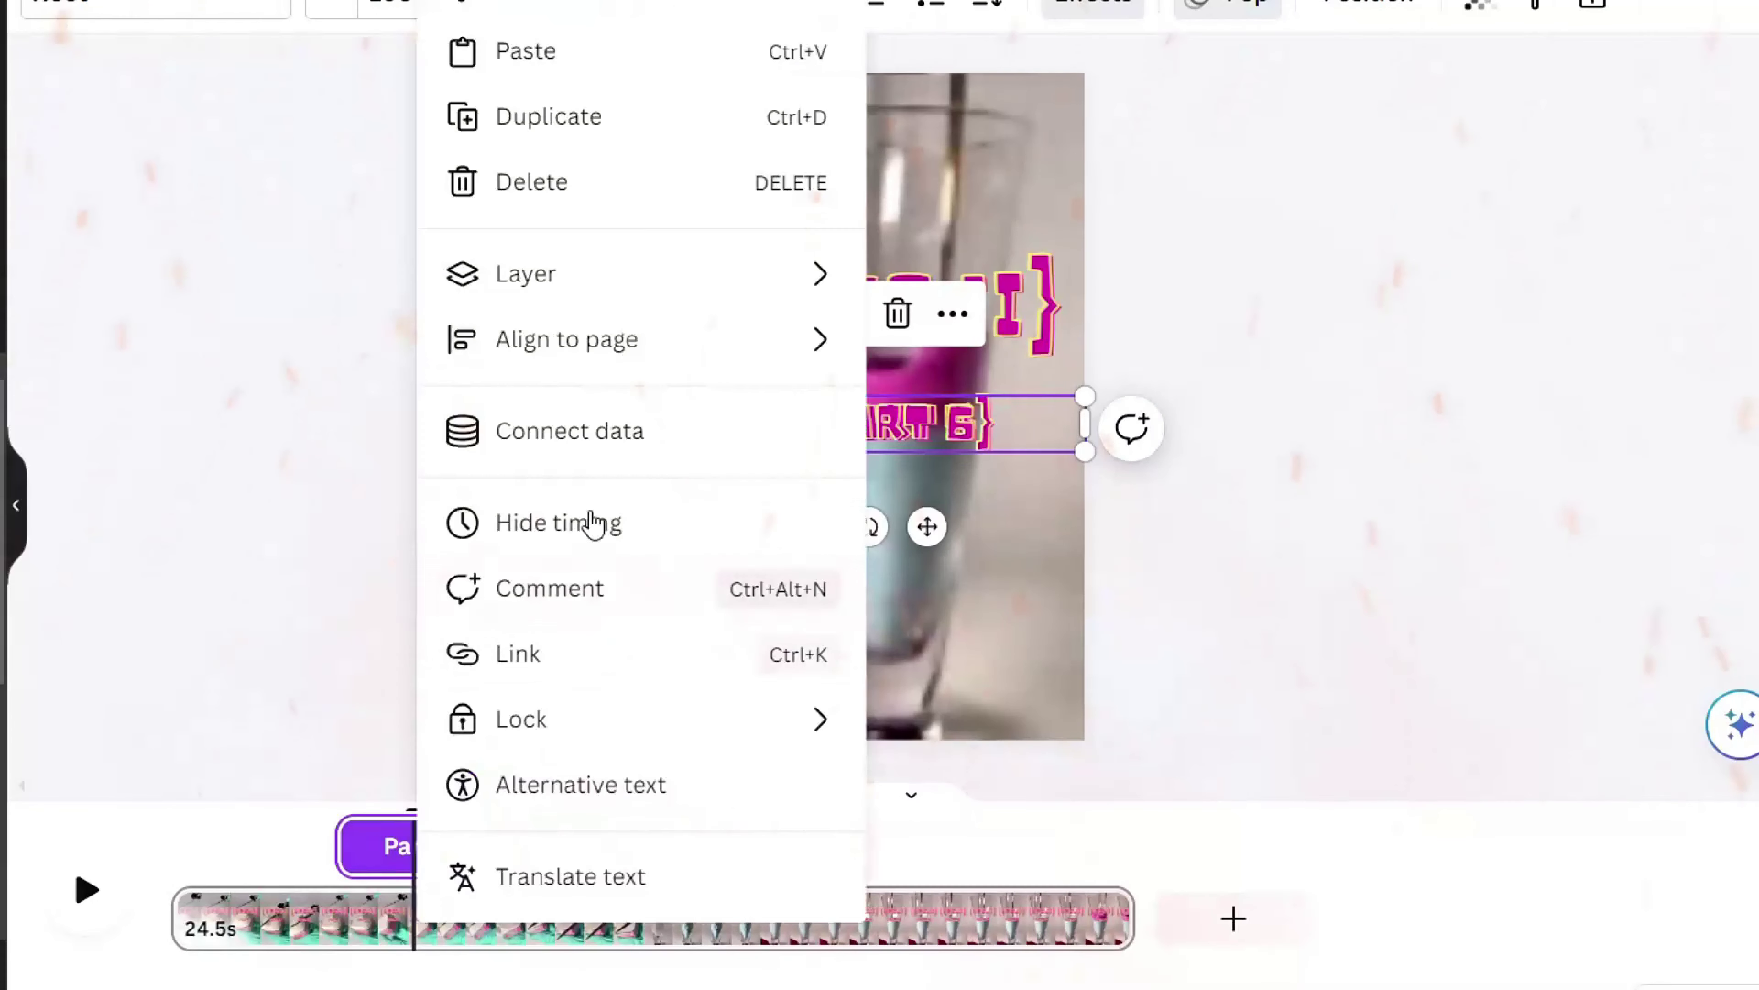
left_click(491, 518)
right_click(902, 424)
left_click(1039, 640)
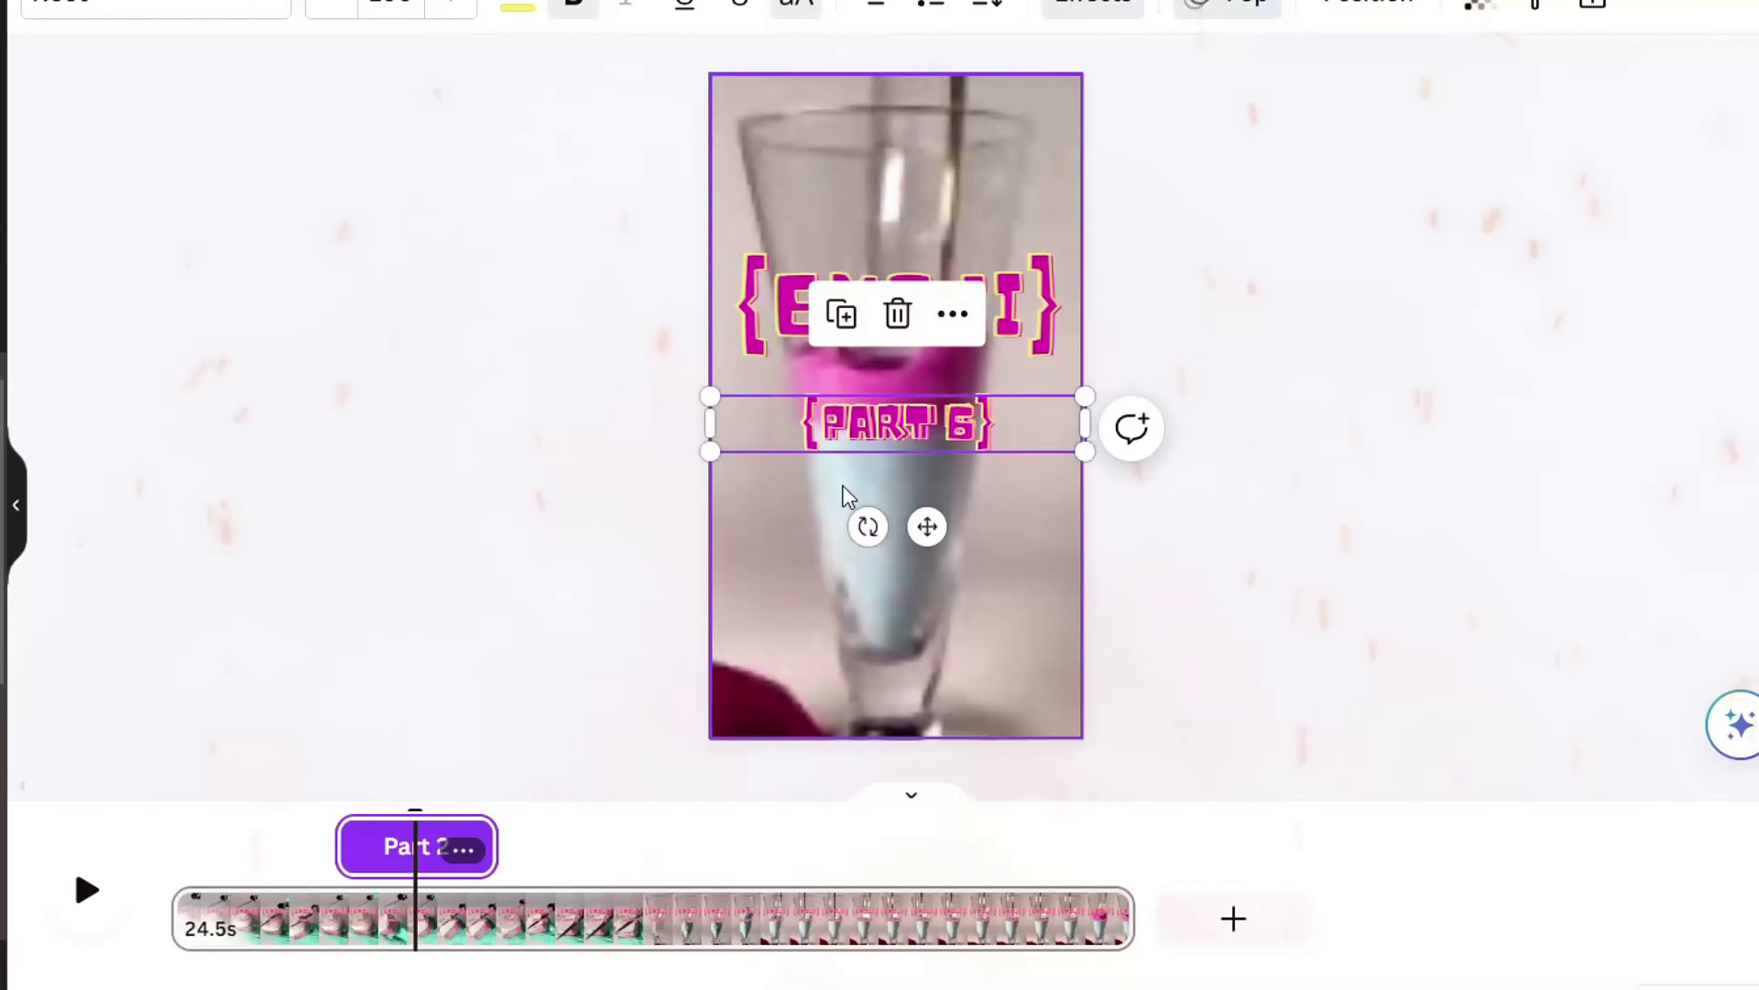
right_click(421, 846)
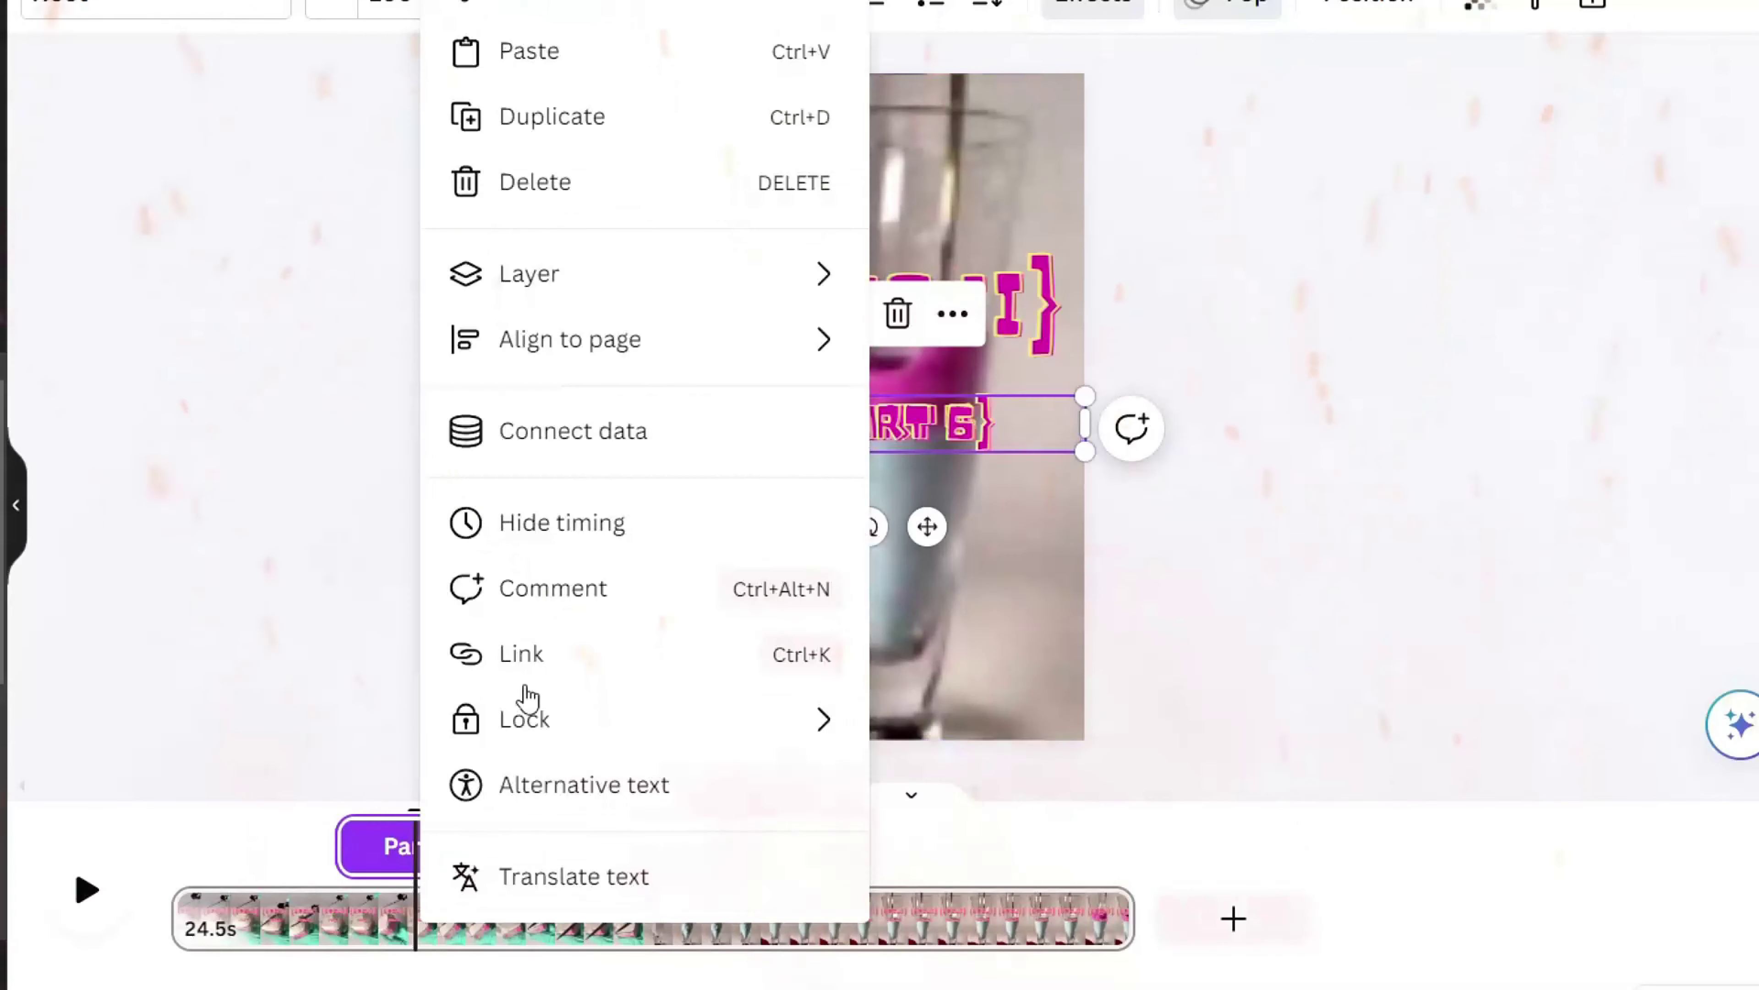
left_click(561, 427)
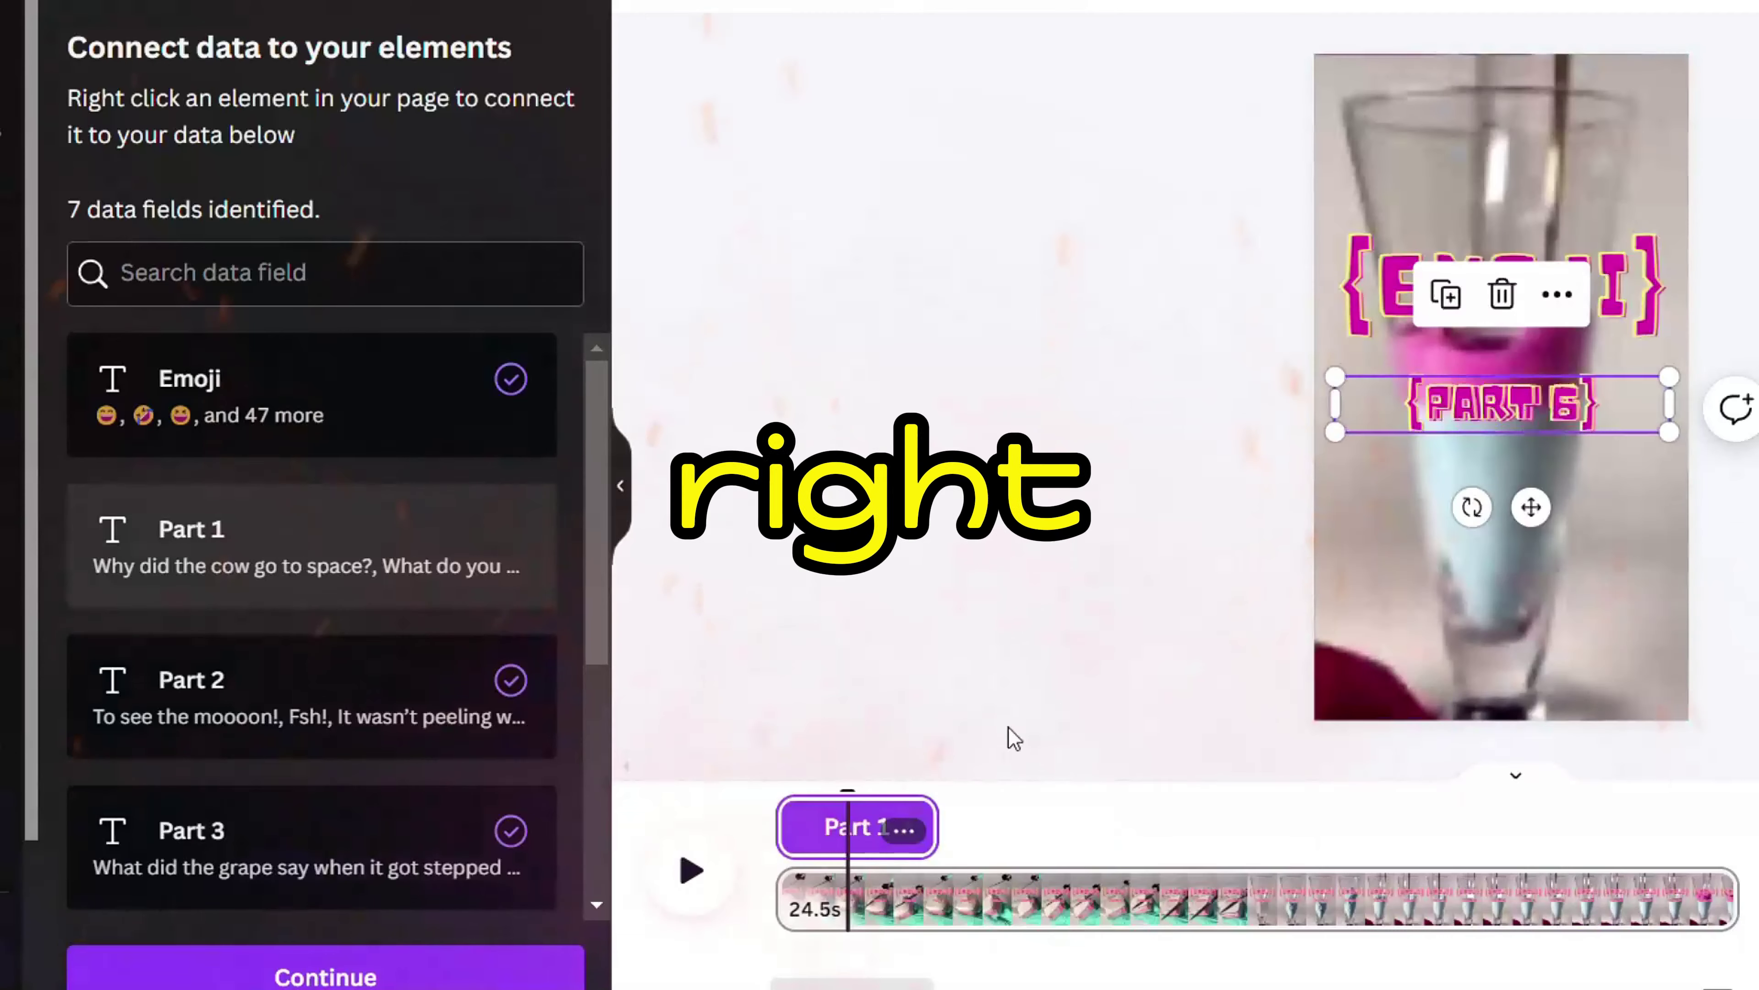
Connect the Part 1 text element to the Part 1 data field.
right_click(831, 828)
left_click(1011, 411)
left_click(1054, 298)
Preview the template's playback to check how the emoji and the successive part texts appear over the background video.
left_click(666, 854)
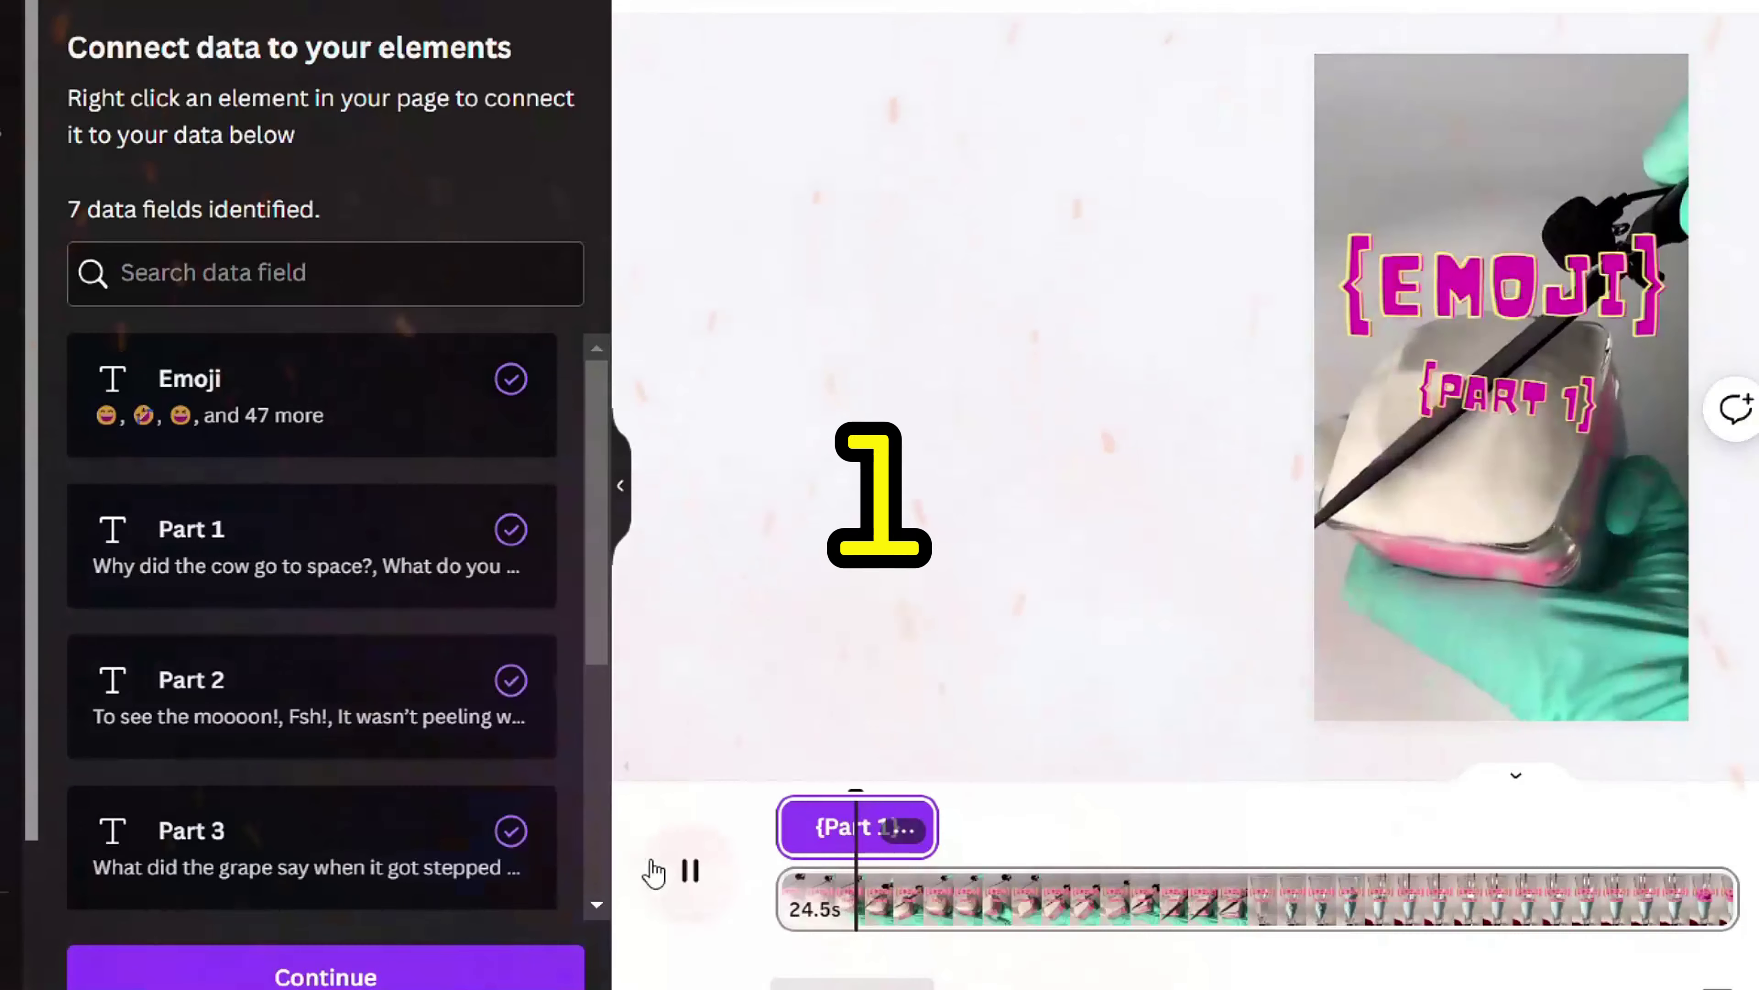
left_click(658, 874)
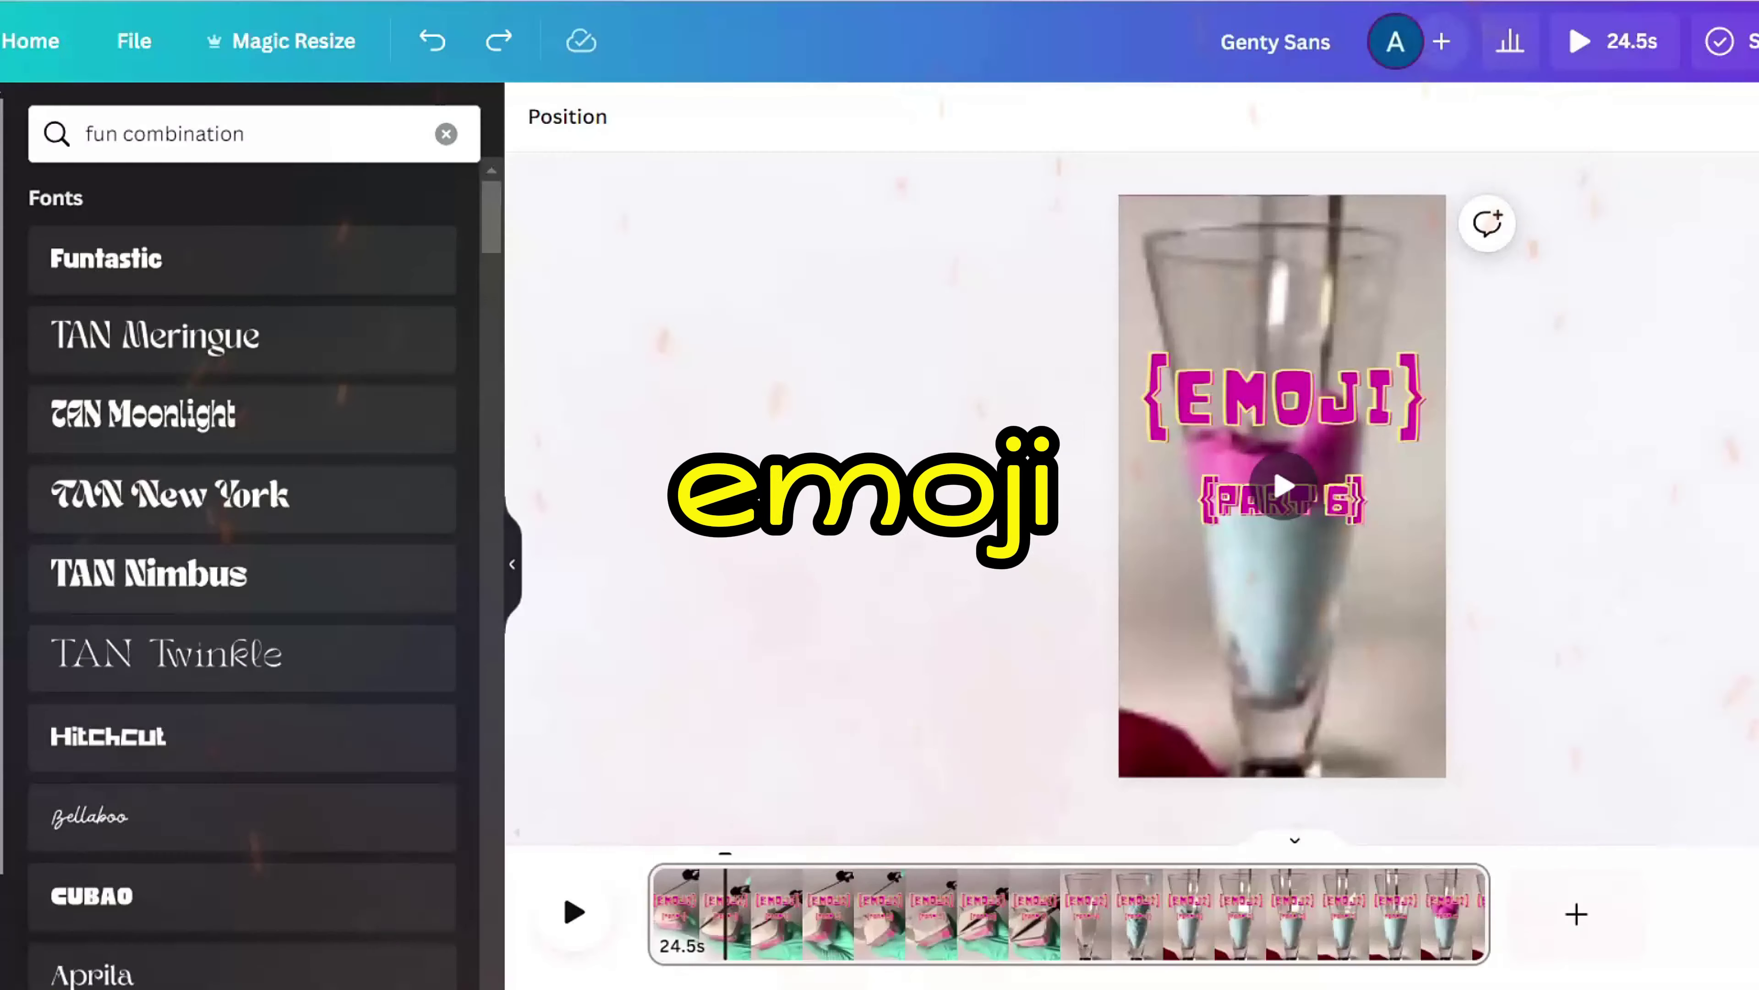
left_click(573, 912)
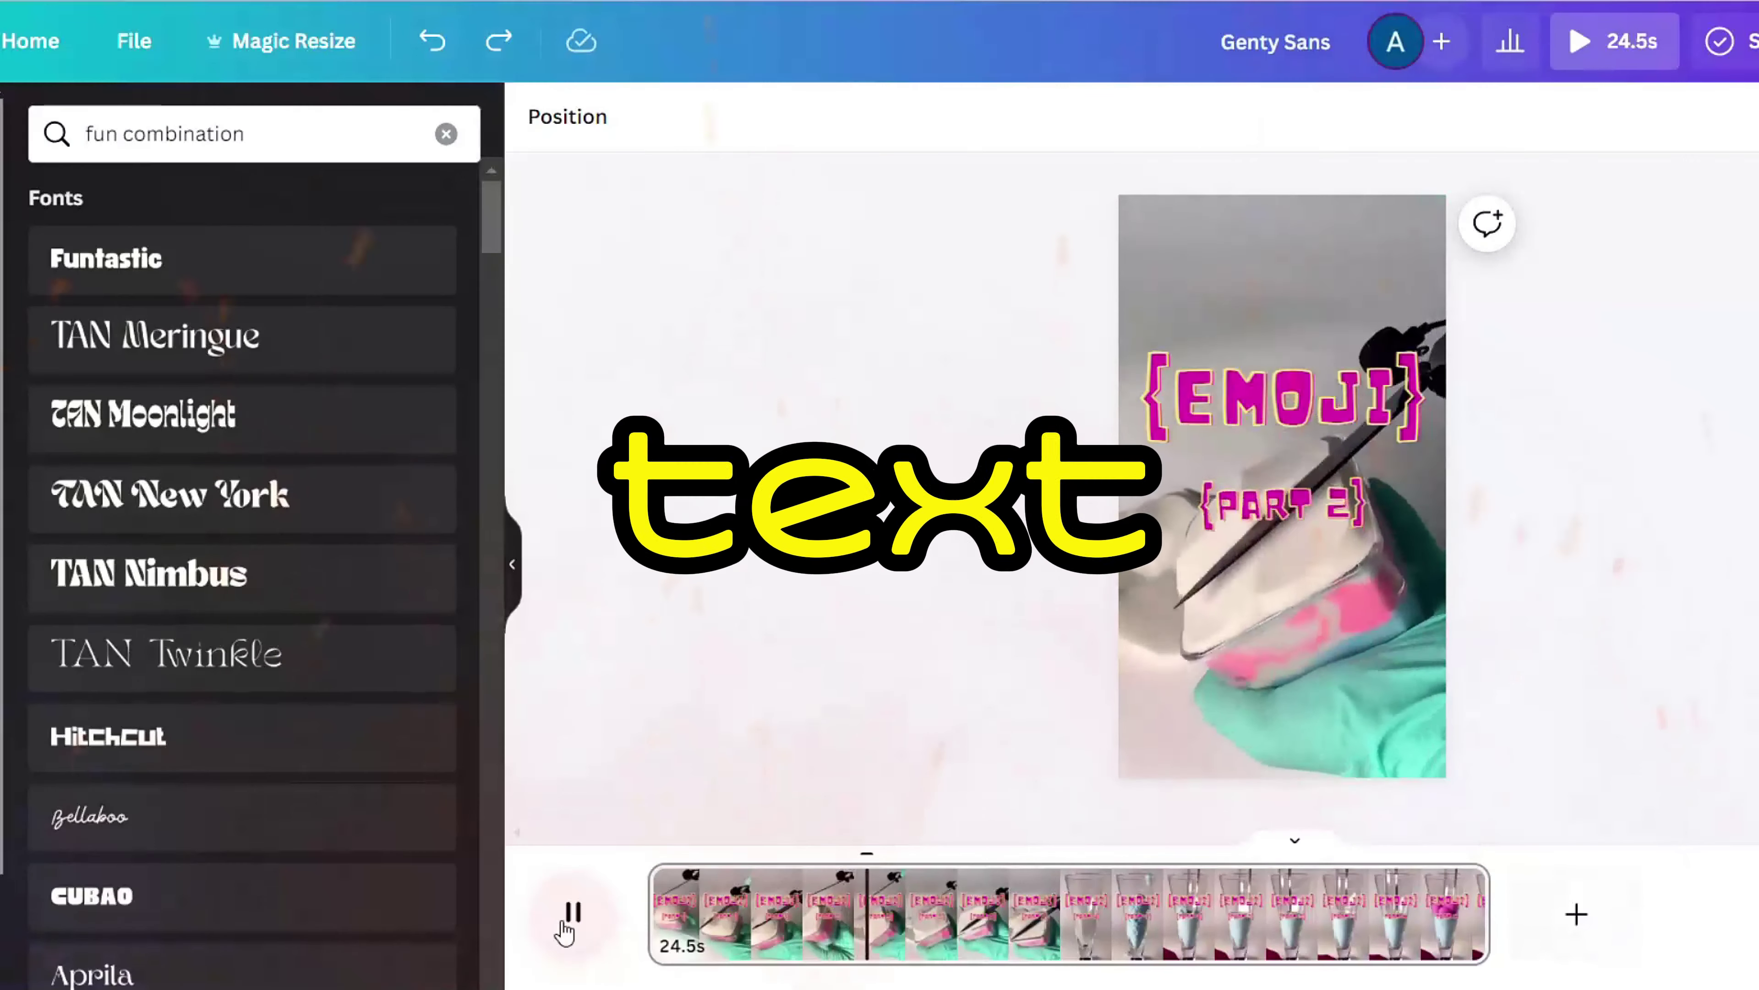
left_click(573, 912)
Select the {Part 6} text and open the font choices for it.
left_click(1269, 517)
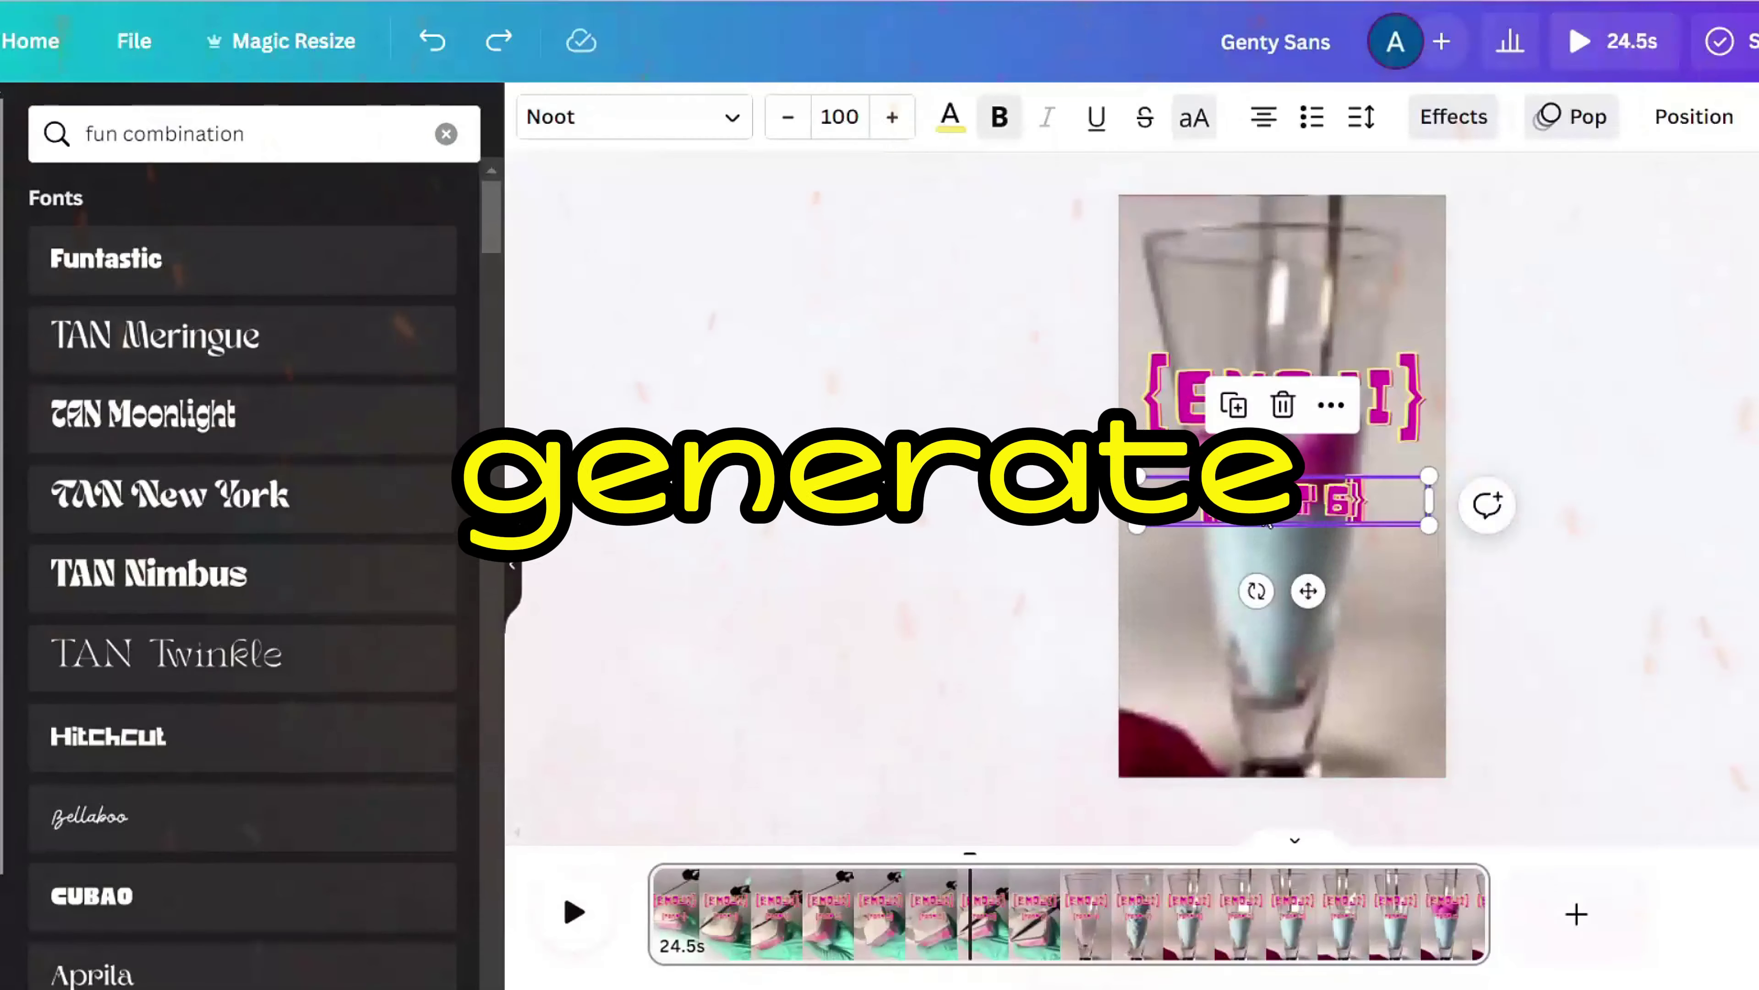
left_click(743, 126)
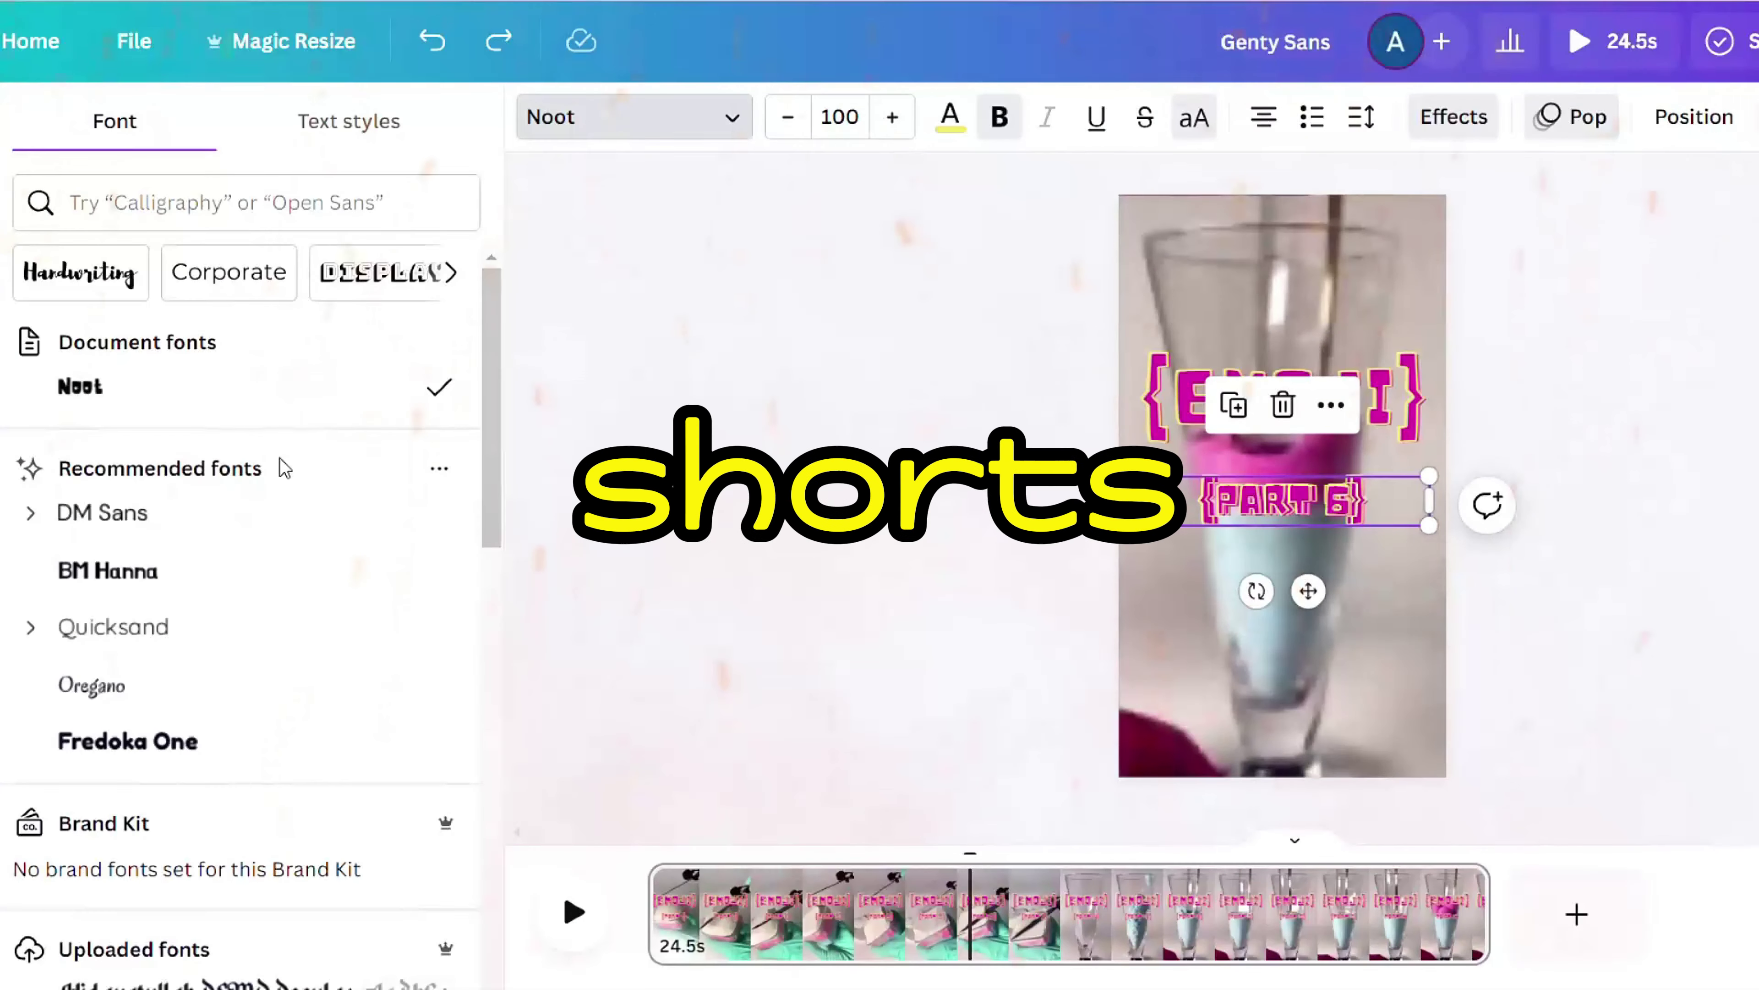